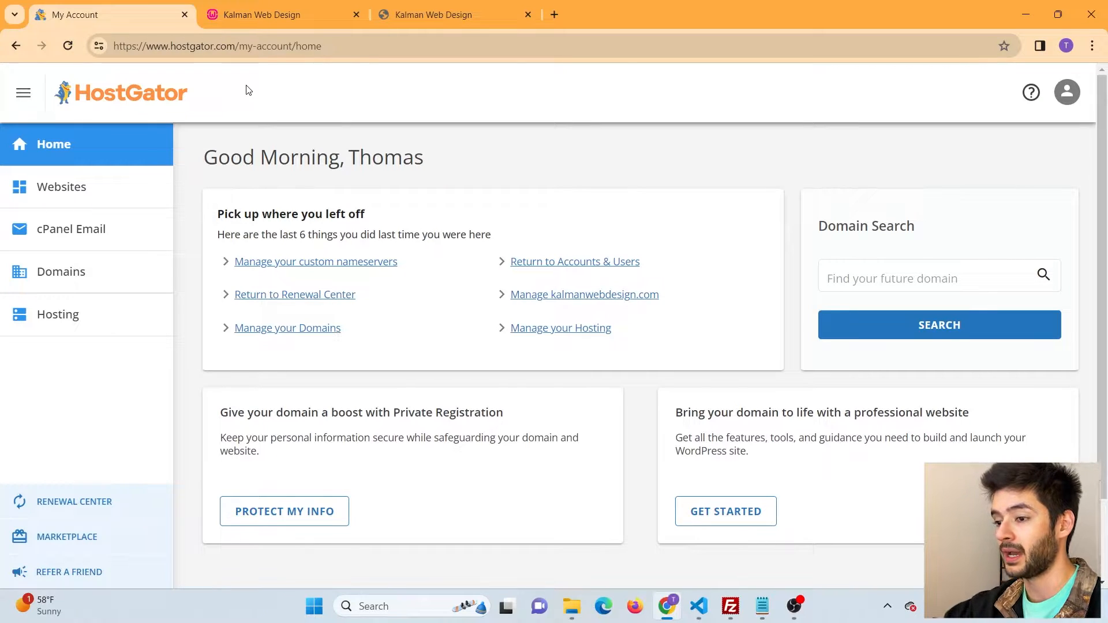
Open cPanel from the HostGator hosting details and locate the Shared IP Address in the general information
click(116, 318)
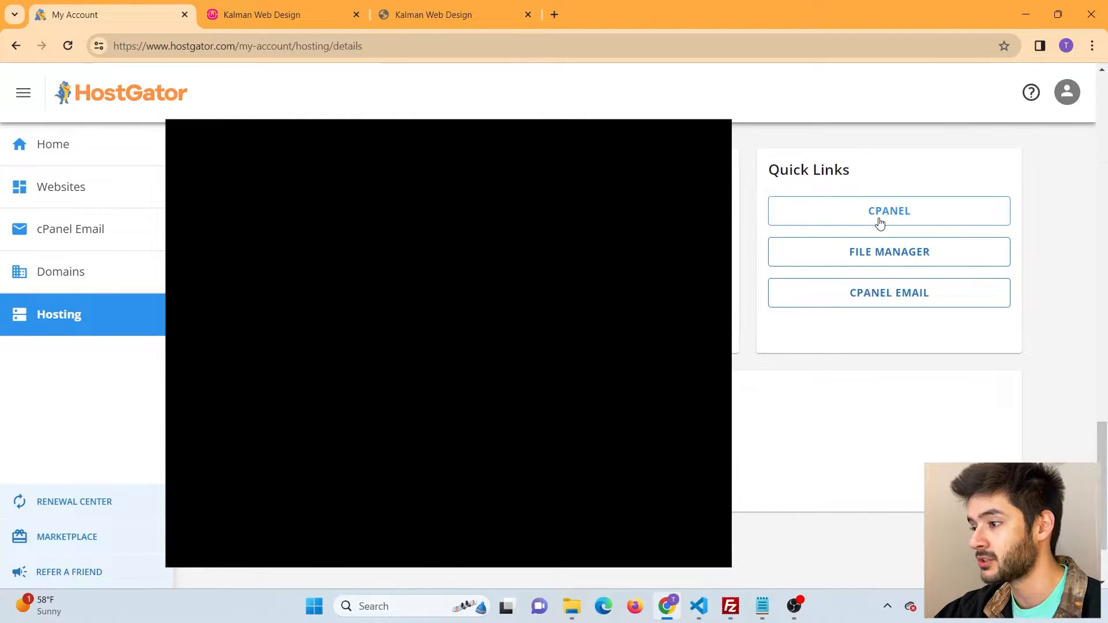
click(879, 223)
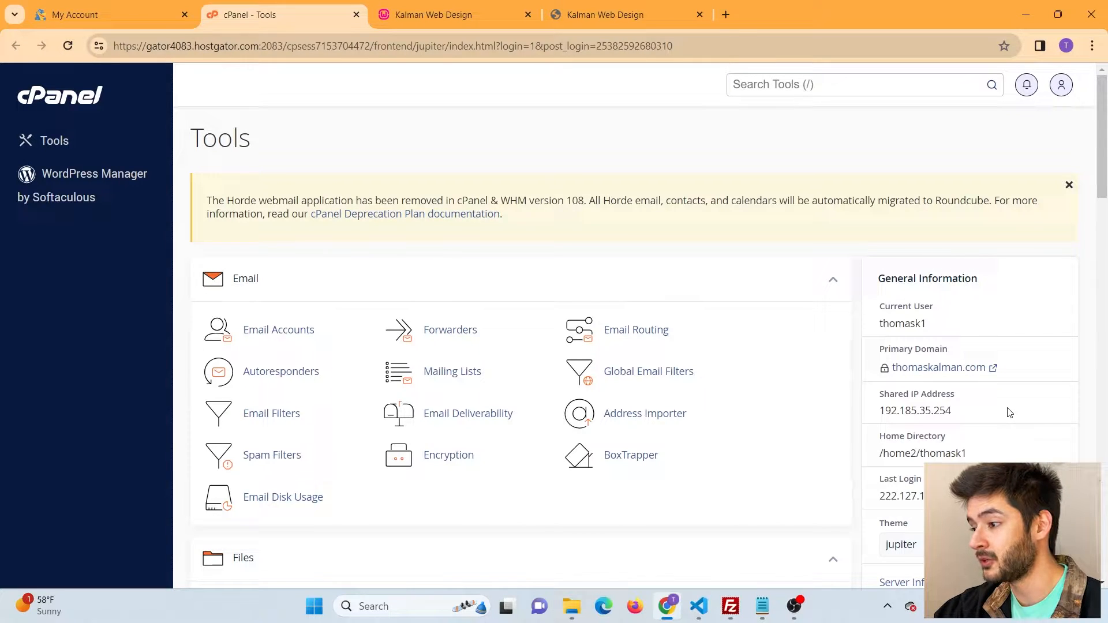
drag(952, 414, 876, 393)
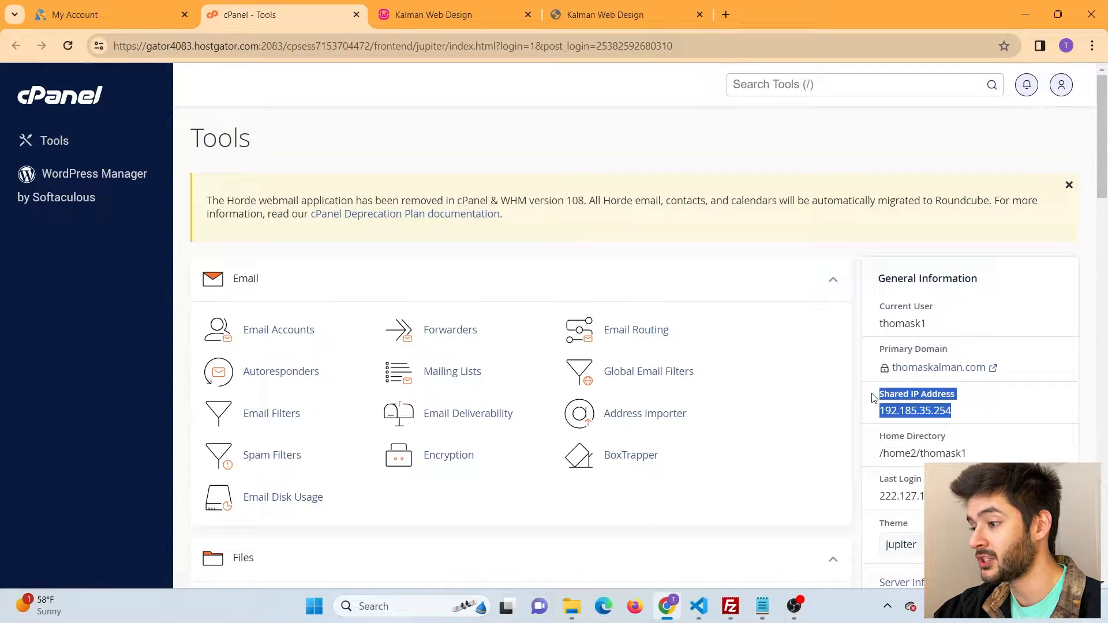
click(989, 410)
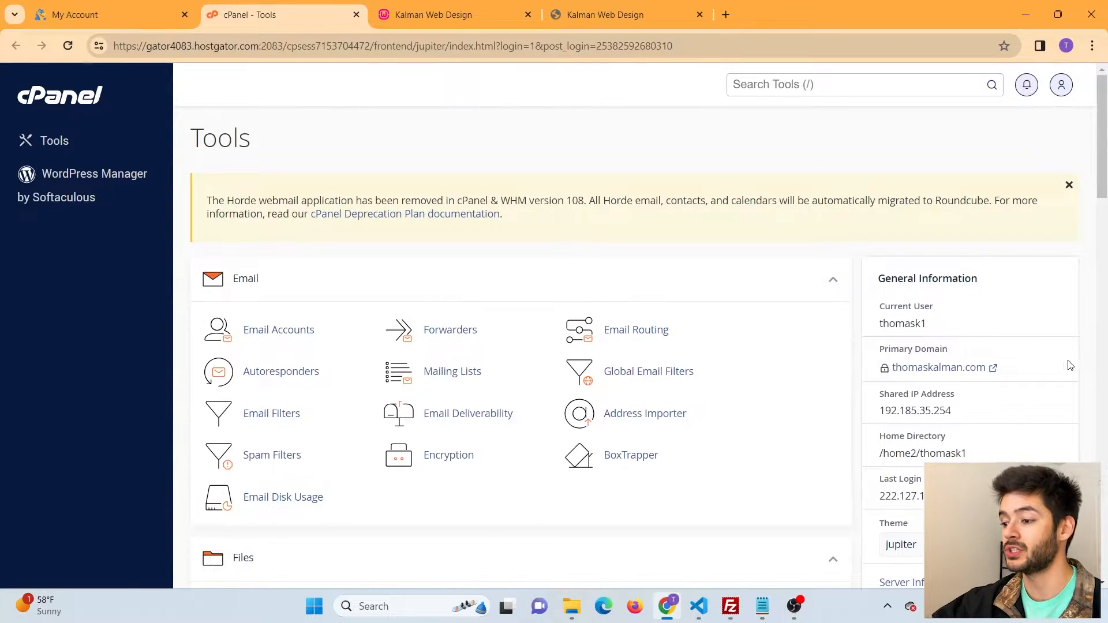
Switch to VS Code and examine the code blocks in index.php that create the database and the customers table
mouse_move(699, 606)
click(705, 528)
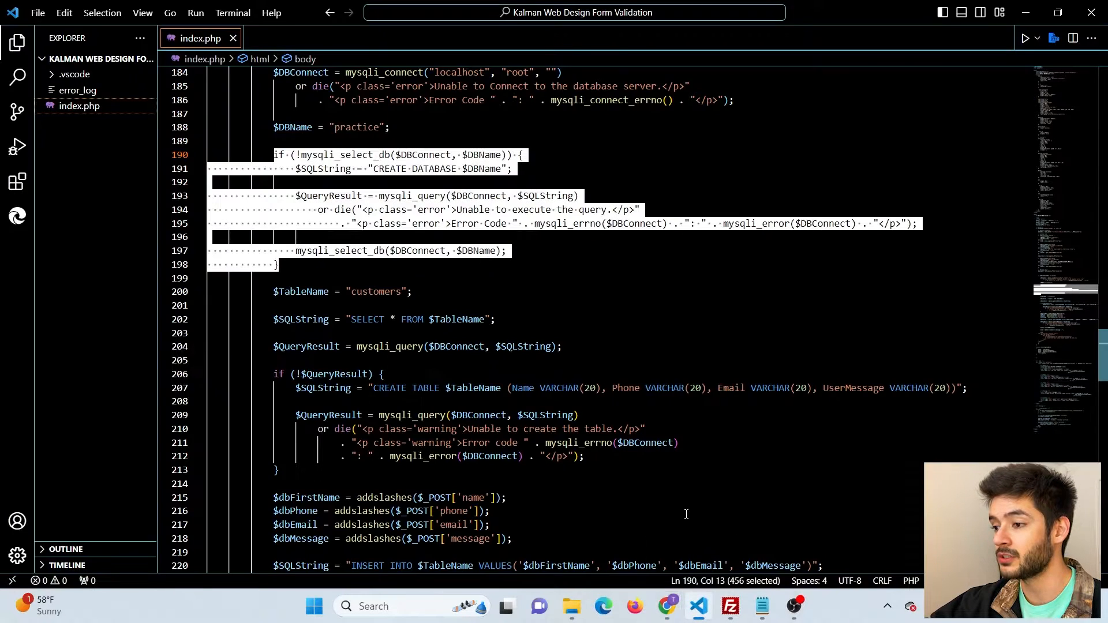
scroll(458, 346, up, 5)
click(458, 508)
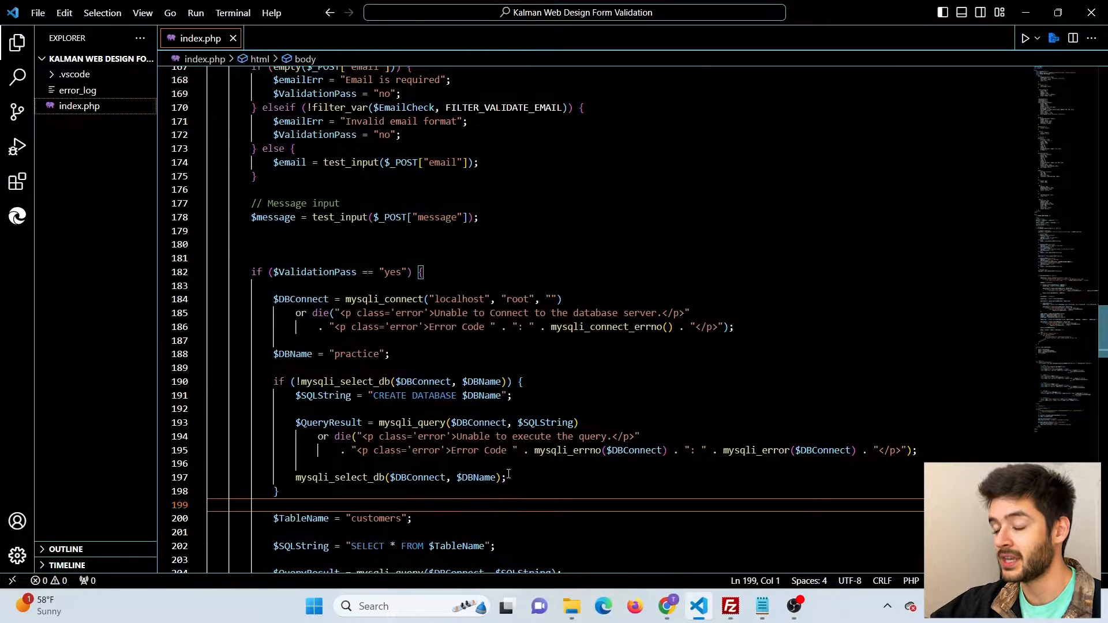
drag(328, 493, 273, 381)
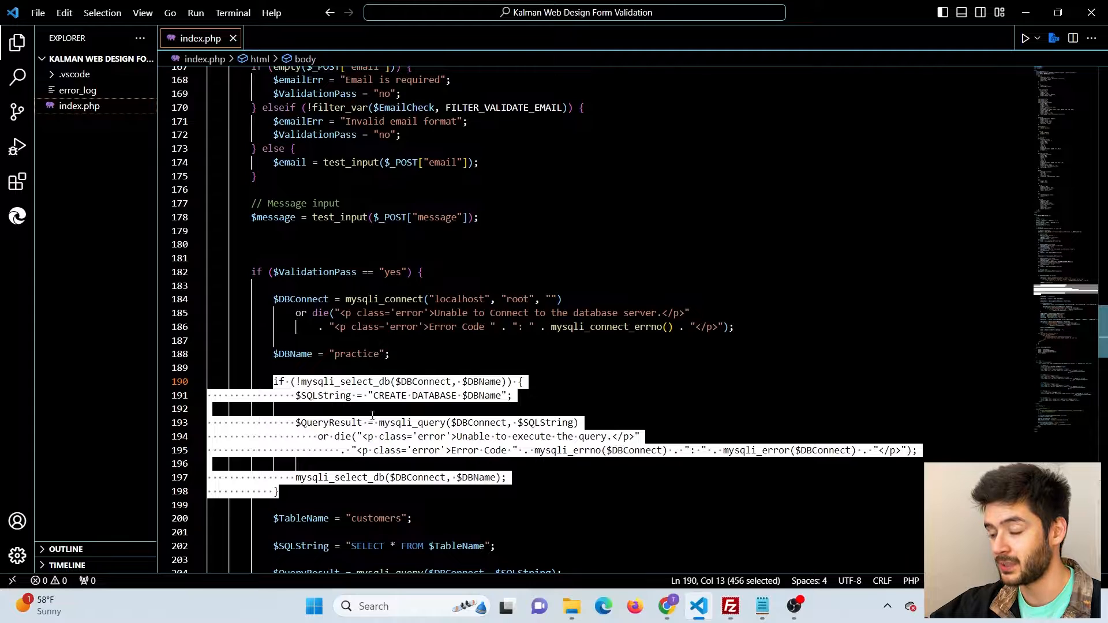
scroll(556, 455, down, 1)
scroll(556, 455, down, 8)
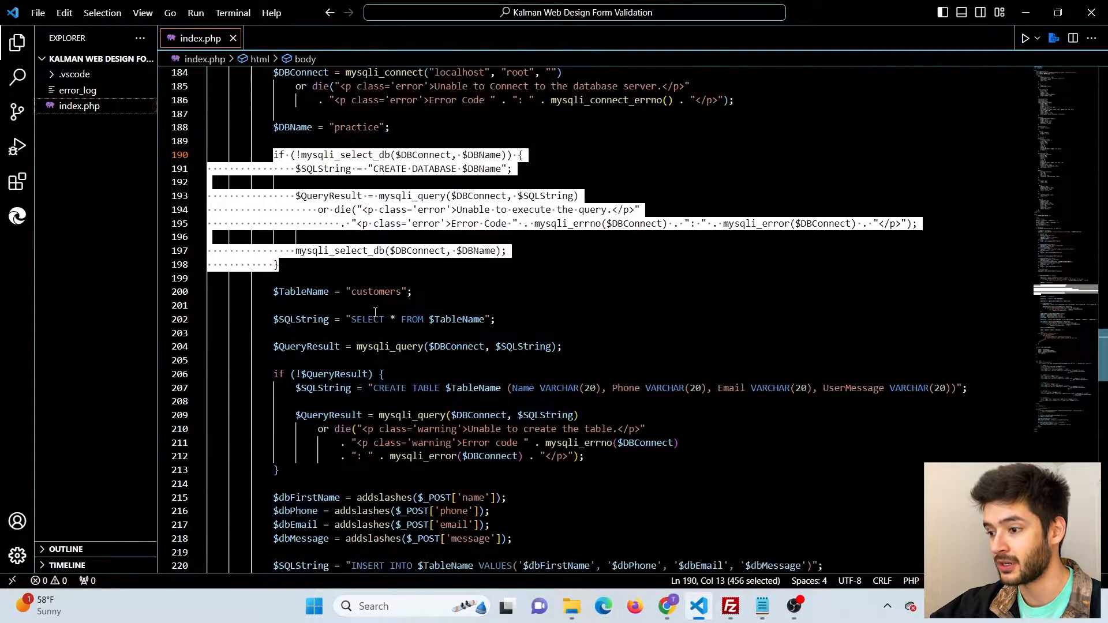
drag(279, 333, 275, 242)
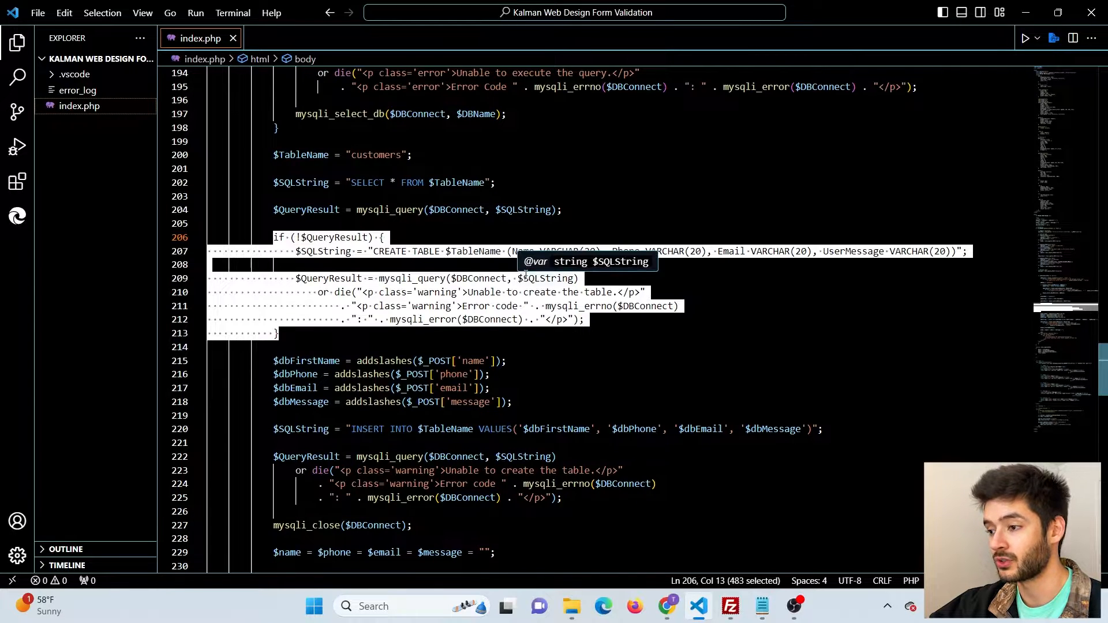
click(502, 319)
click(368, 331)
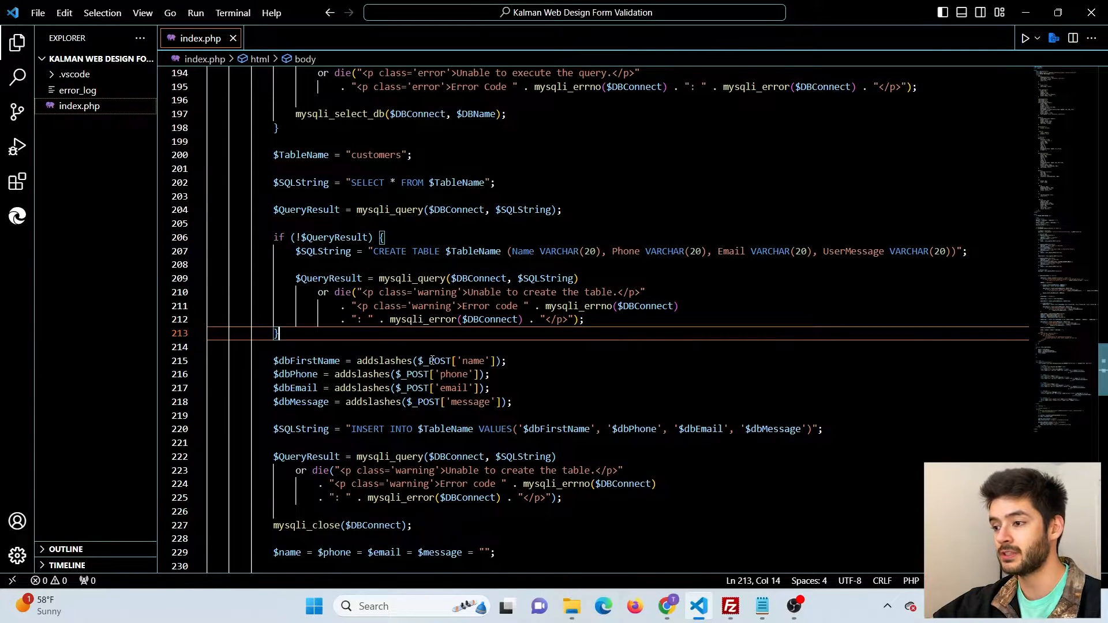
Switch back to cPanel in Chrome, open the hosted phpMyAdmin and examine its Databases page for a database creation option
mouse_move(659, 613)
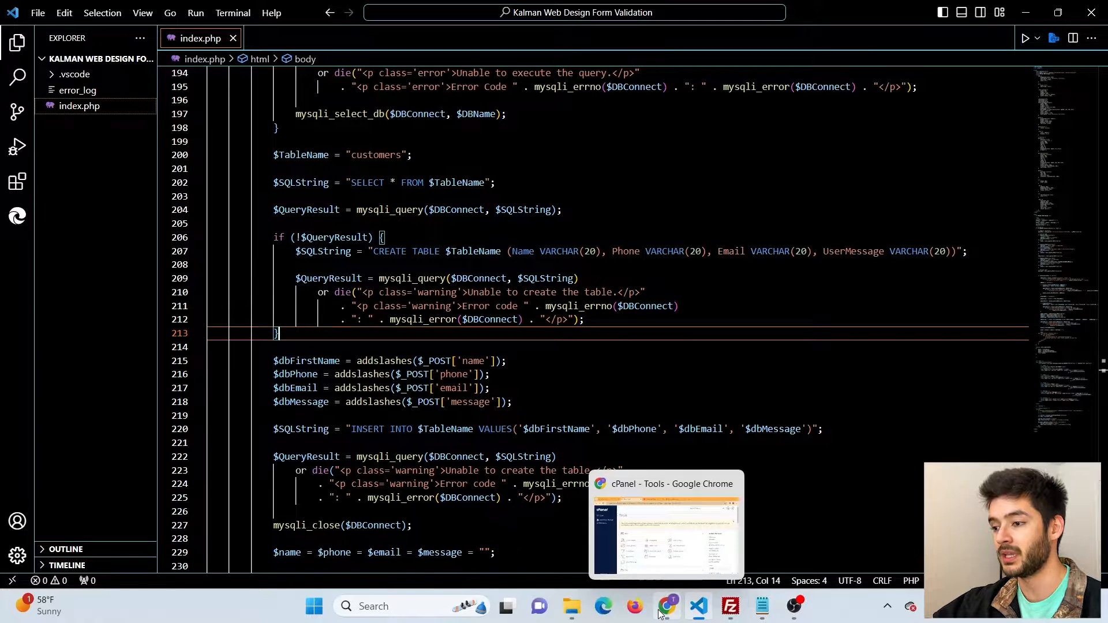
click(665, 551)
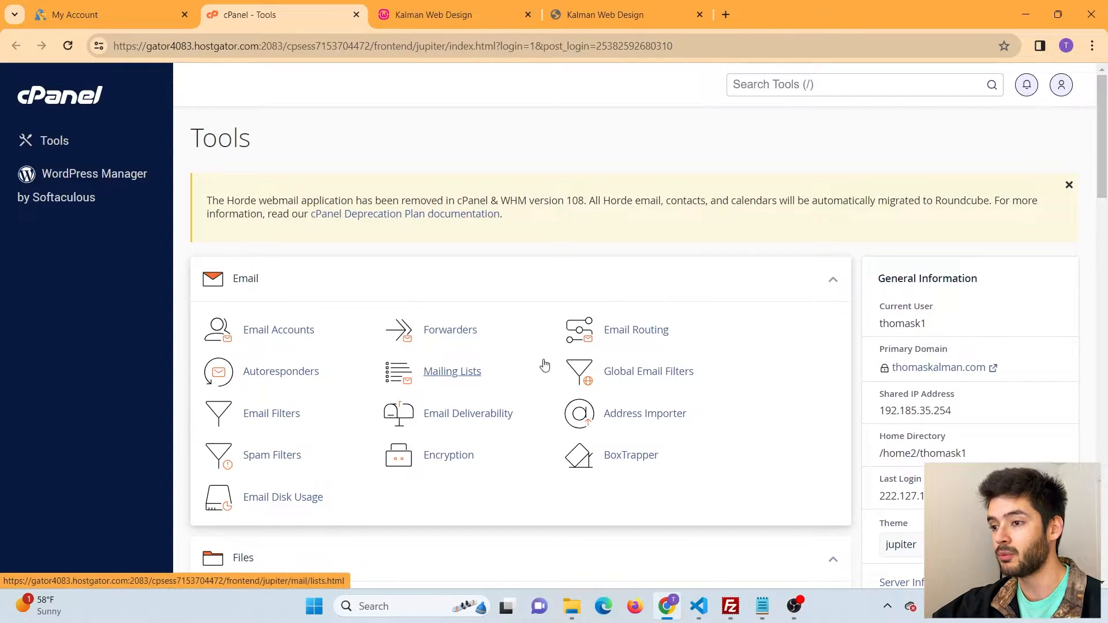
scroll(544, 365, down, 10)
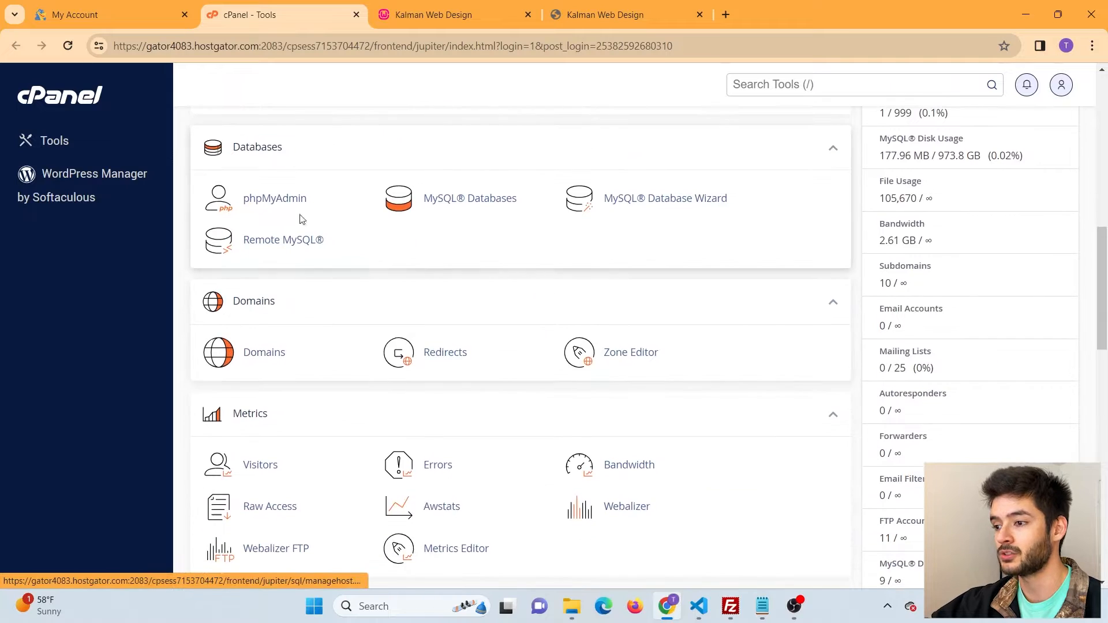
click(281, 199)
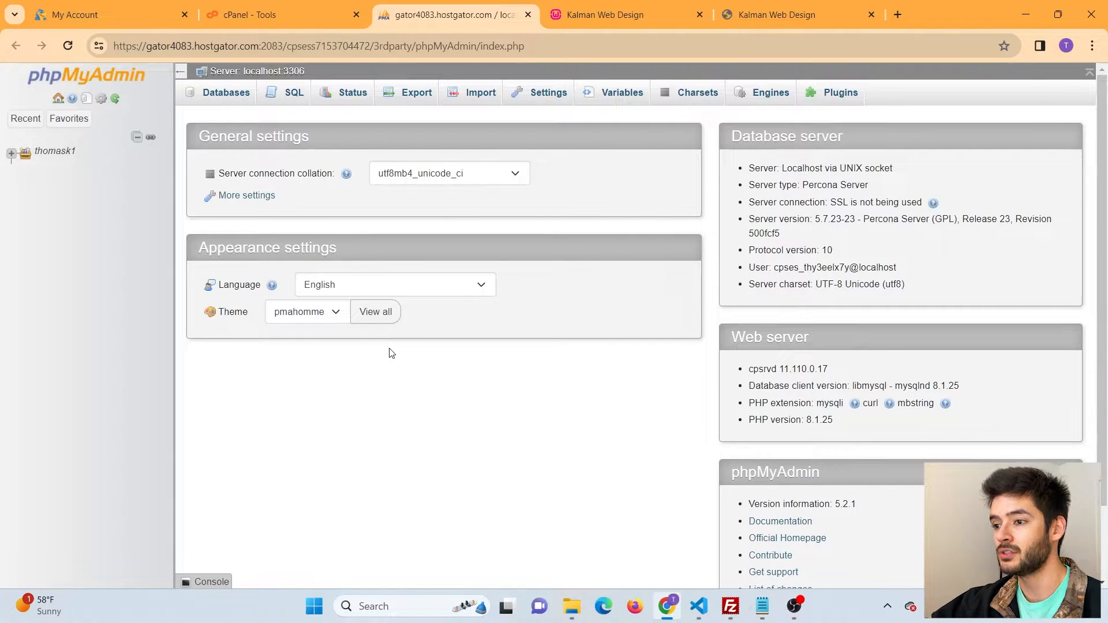
click(11, 153)
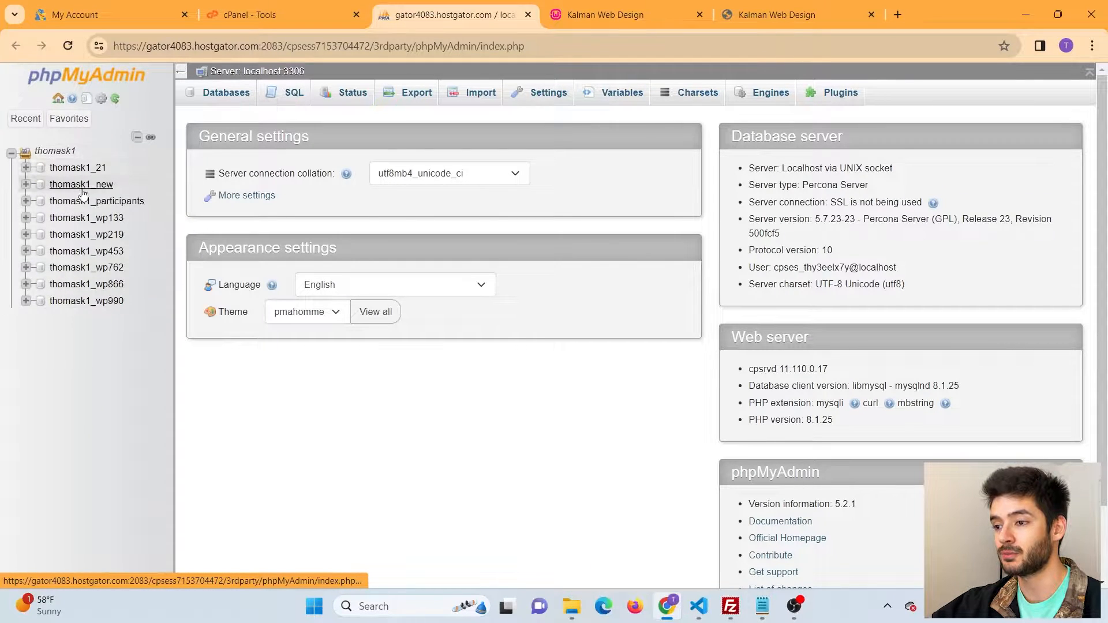
click(209, 100)
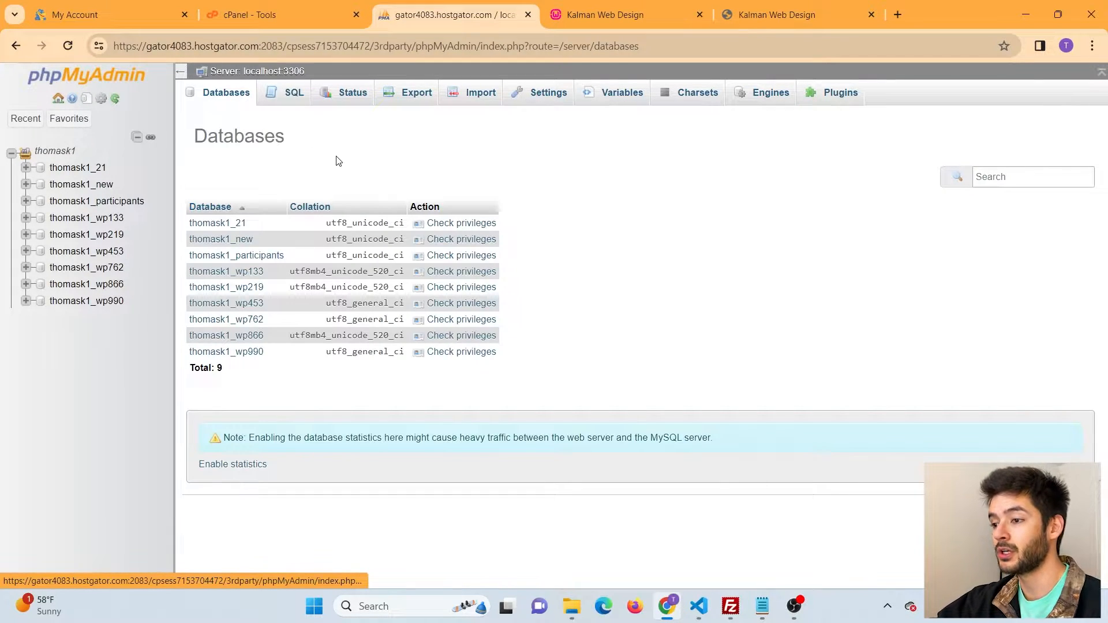
drag(294, 138, 190, 144)
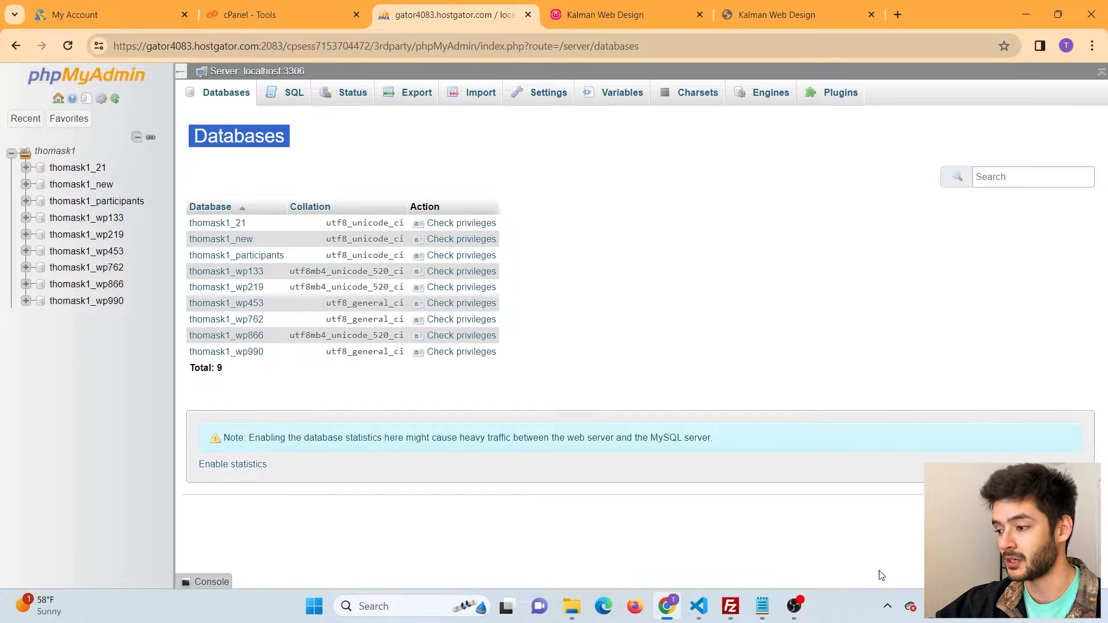
Log in to the local WampServer phpMyAdmin as root, view its Create database form for comparison, and close it
click(888, 606)
click(858, 562)
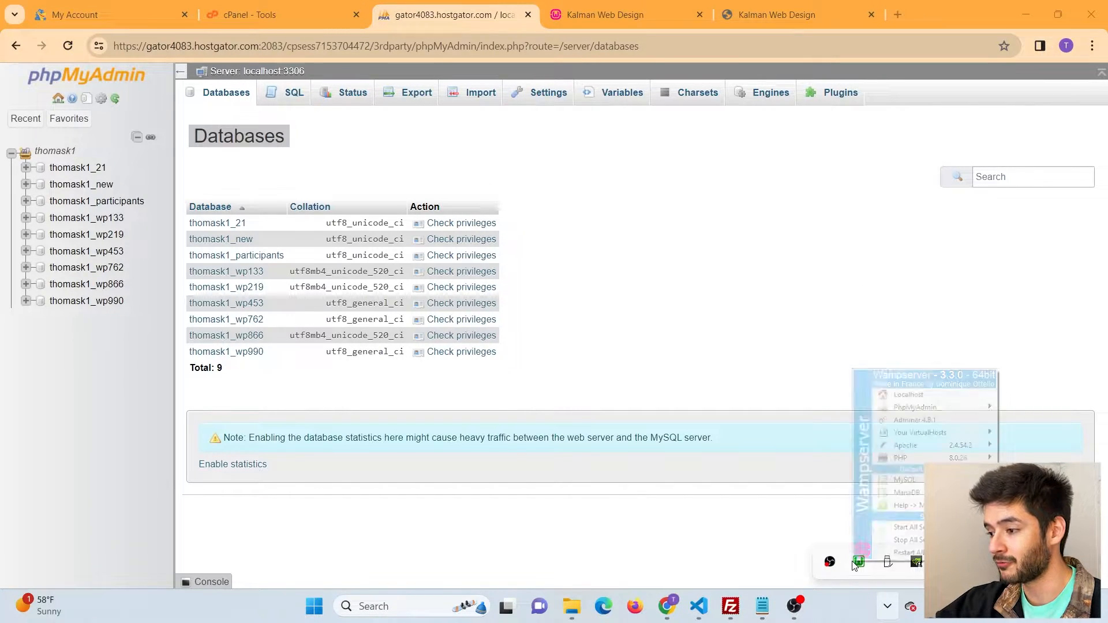
mouse_move(926, 407)
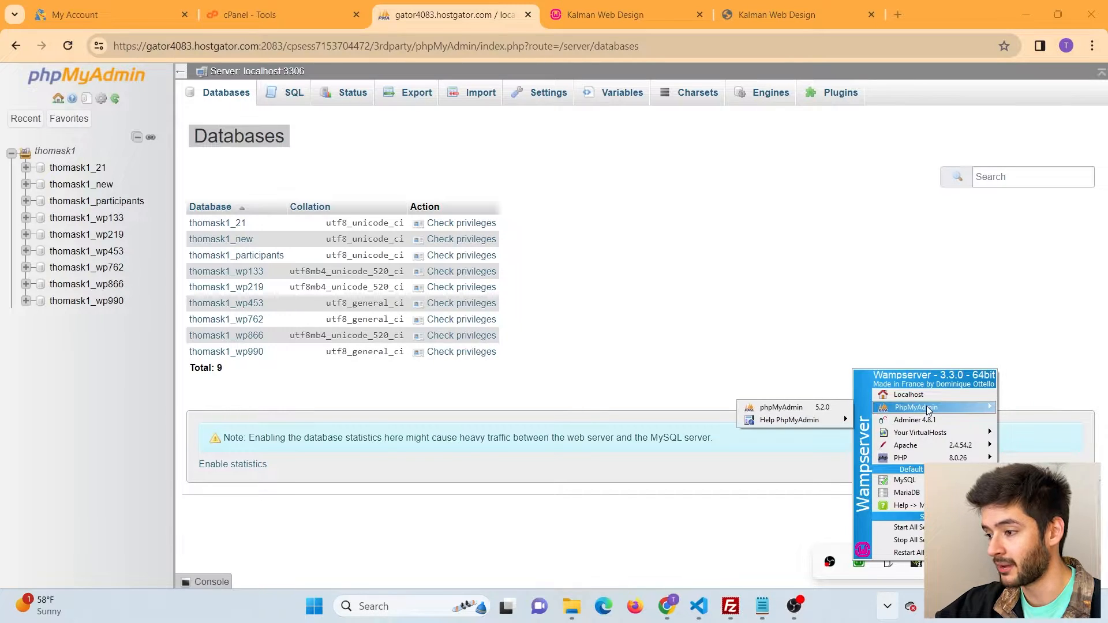
click(834, 410)
click(661, 413)
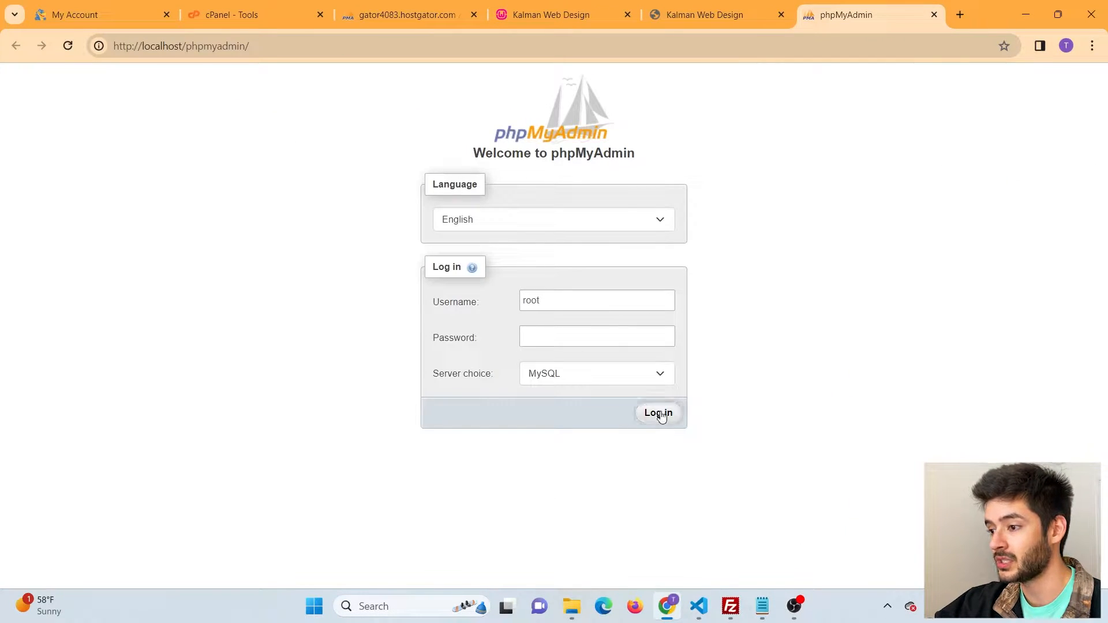
click(226, 94)
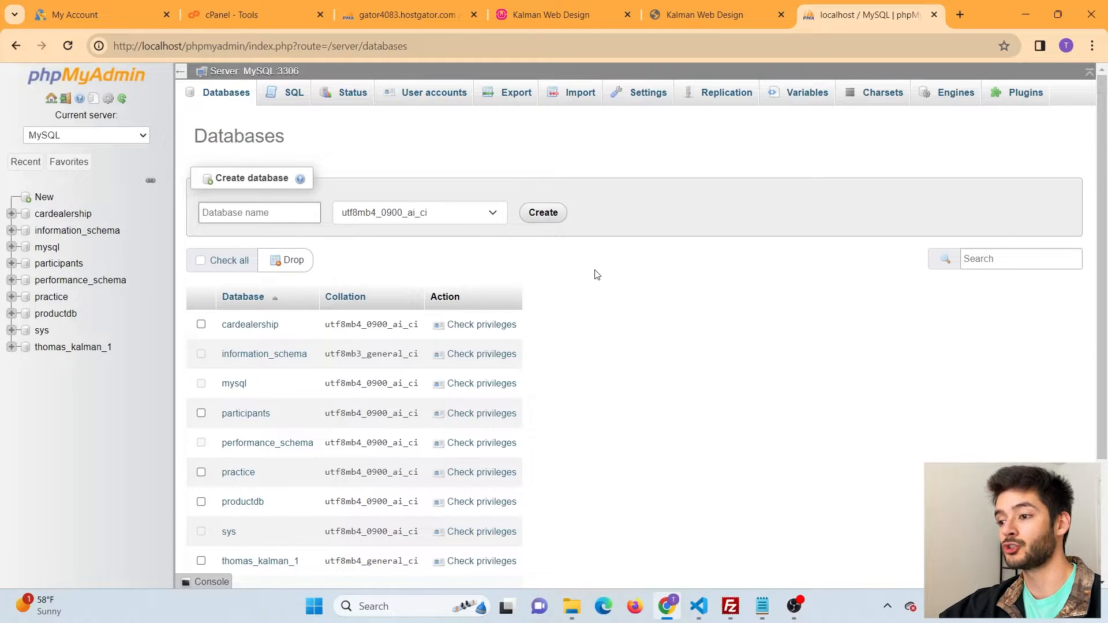
click(934, 14)
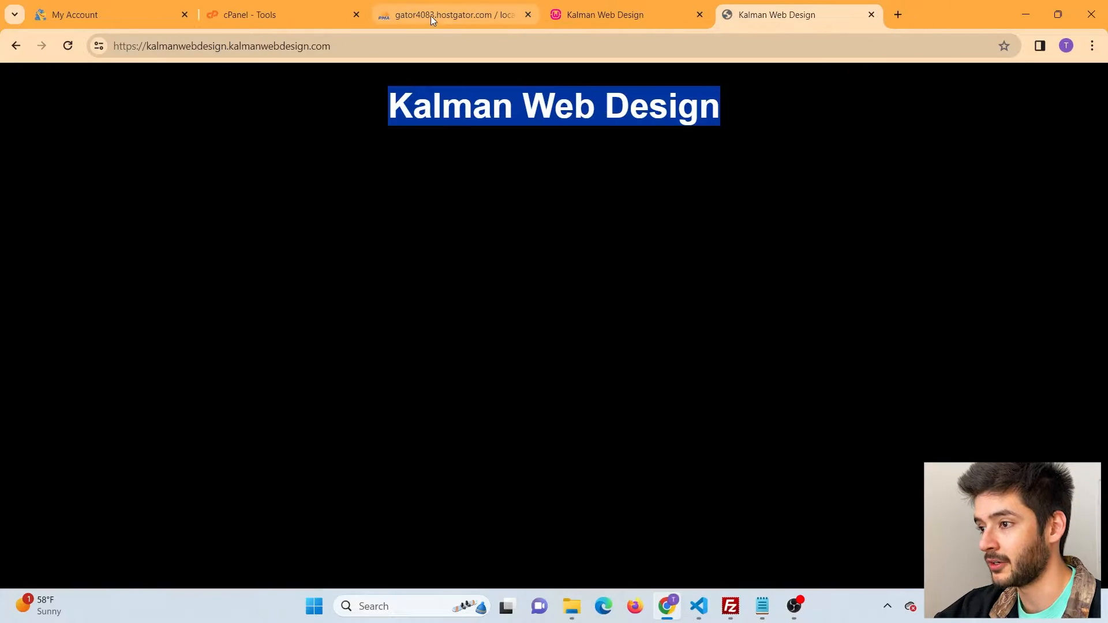
Close the hosted phpMyAdmin and open cPanel's MySQL Databases page at the Create New Database section
click(314, 7)
click(452, 12)
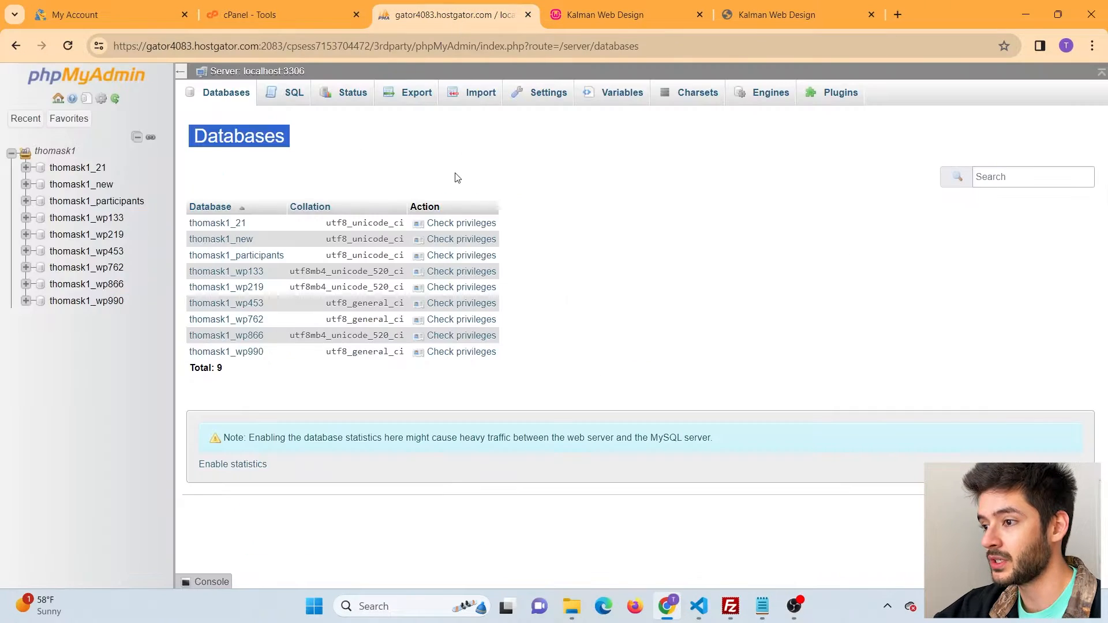
click(527, 15)
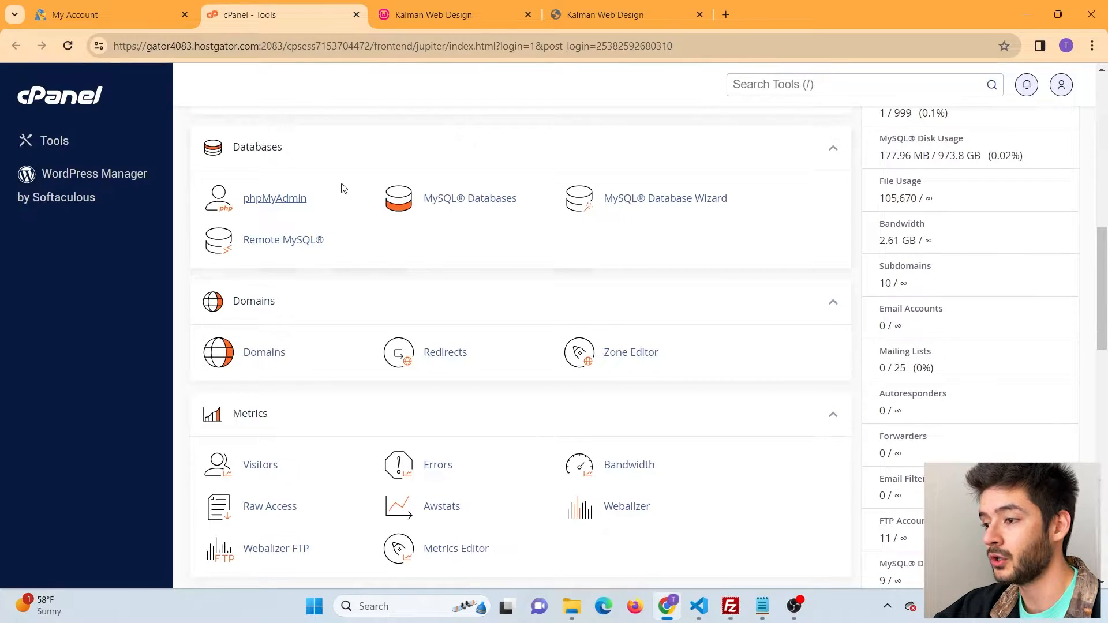
scroll(447, 265, up, 2)
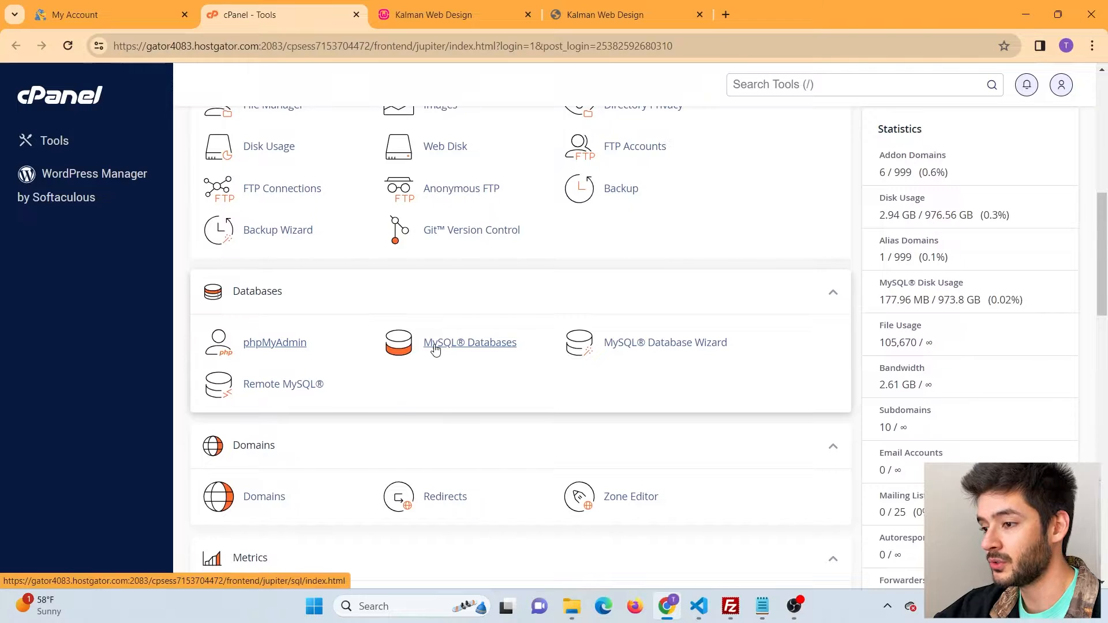
click(465, 351)
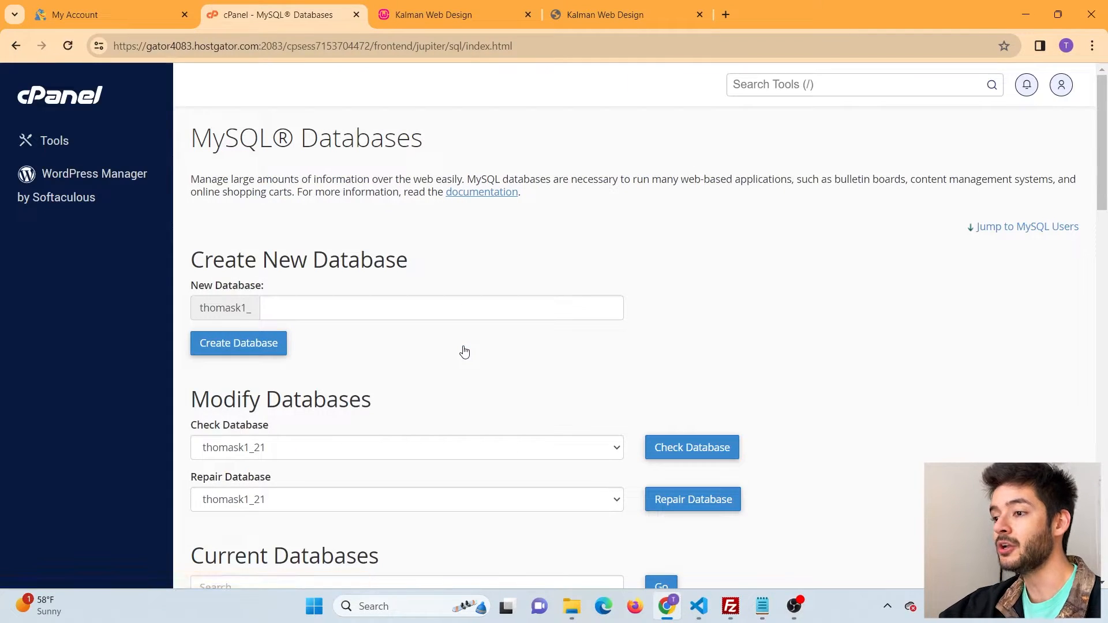
scroll(355, 304, down, 2)
scroll(355, 305, up, 2)
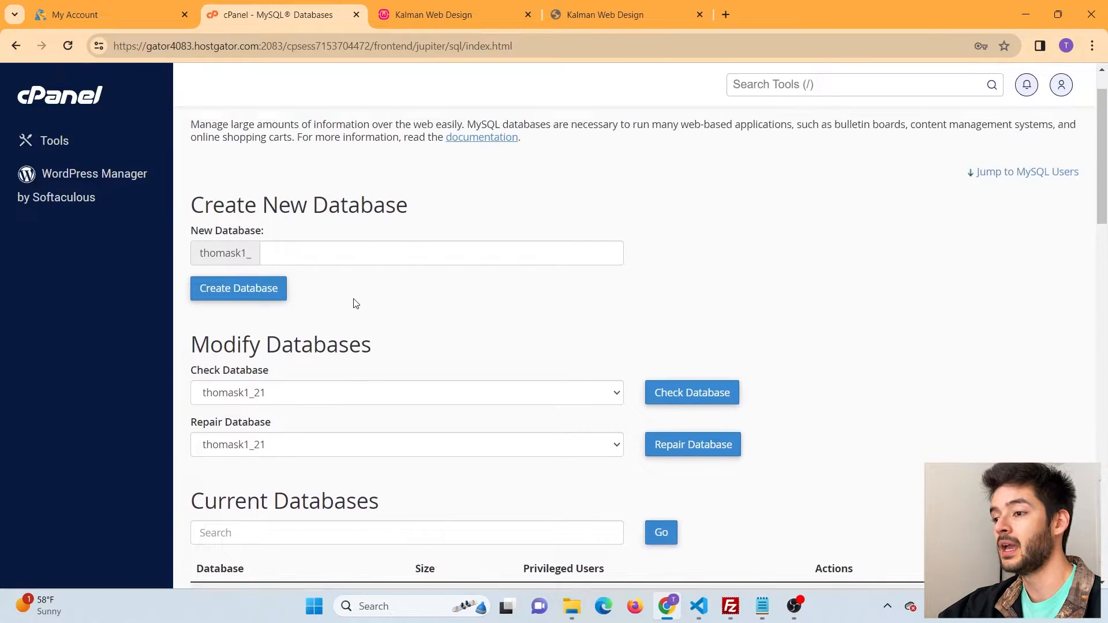
Compare the fixed prefix of the New Database name with the Current User on cPanel's Tools page, and return to the empty name field
click(266, 308)
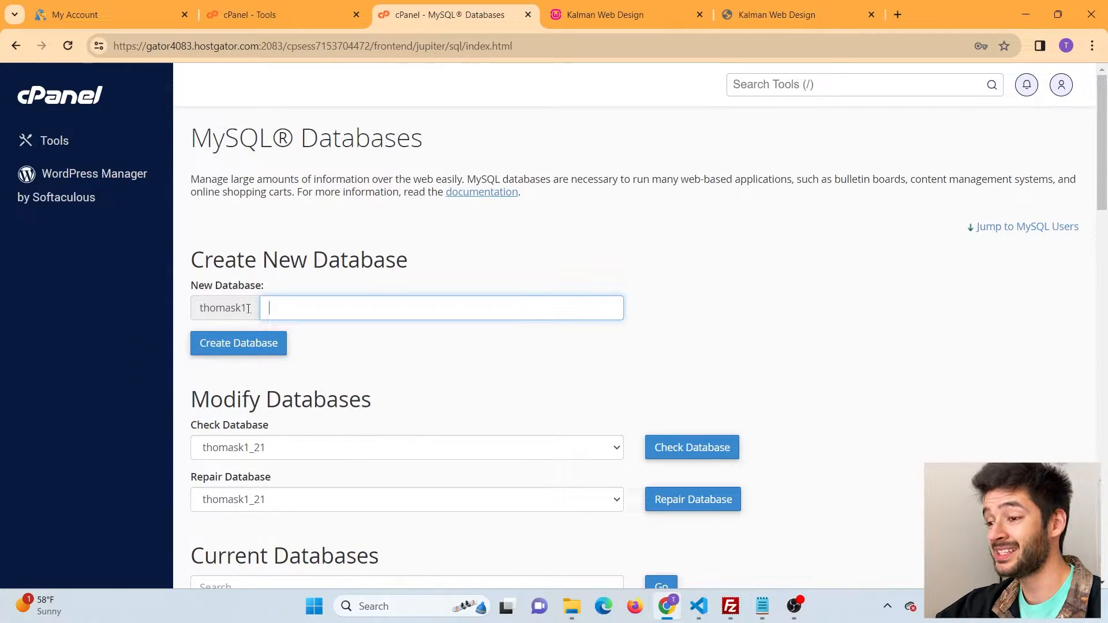
click(250, 310)
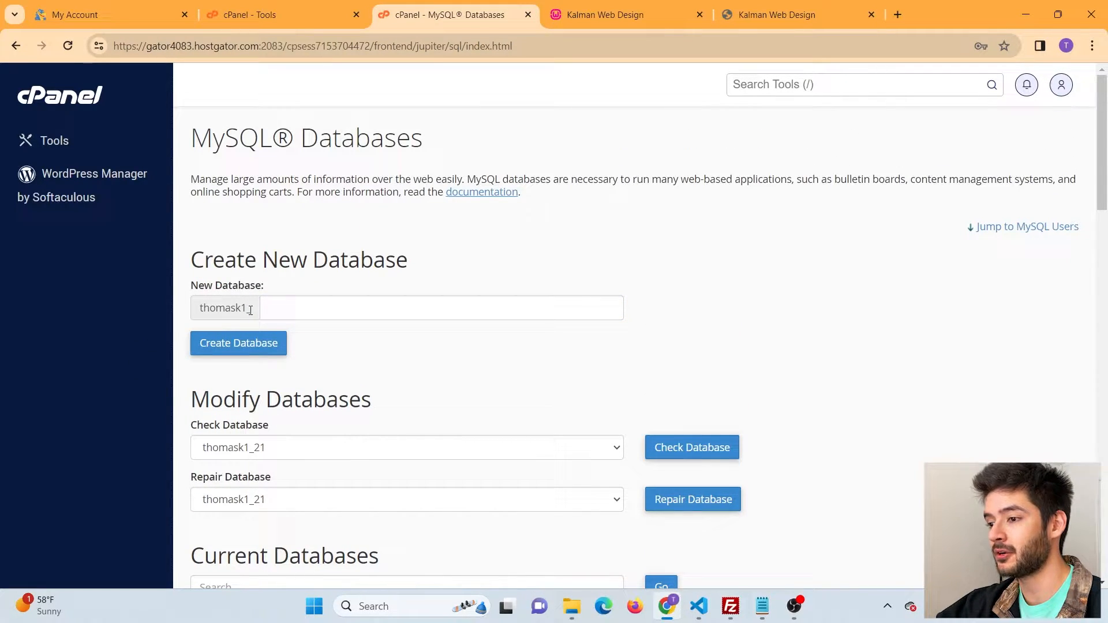
drag(253, 310, 196, 313)
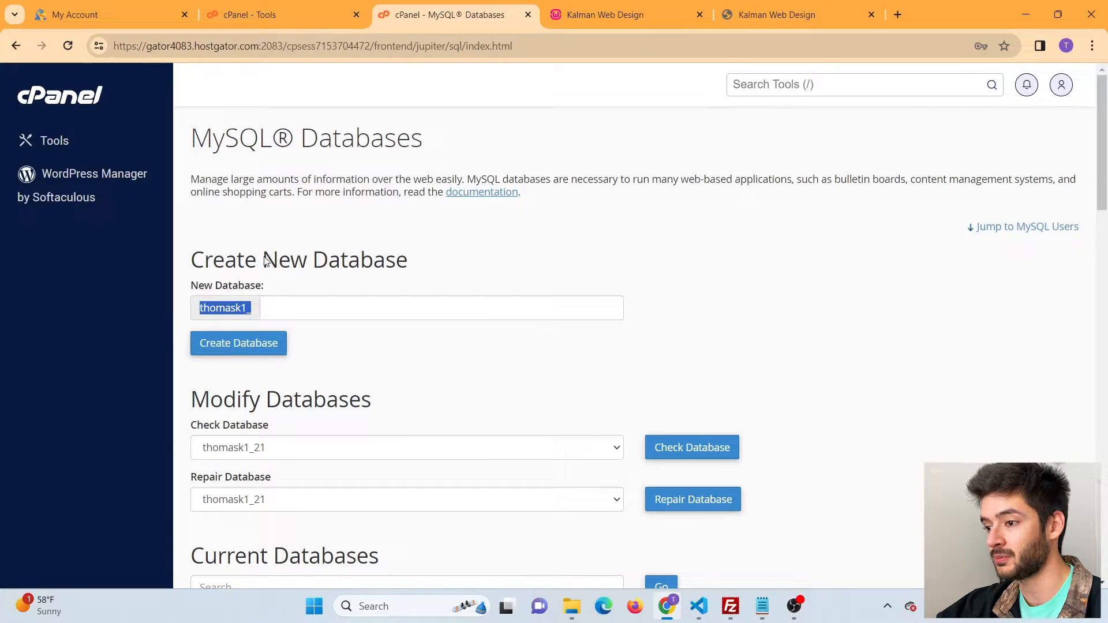
click(272, 15)
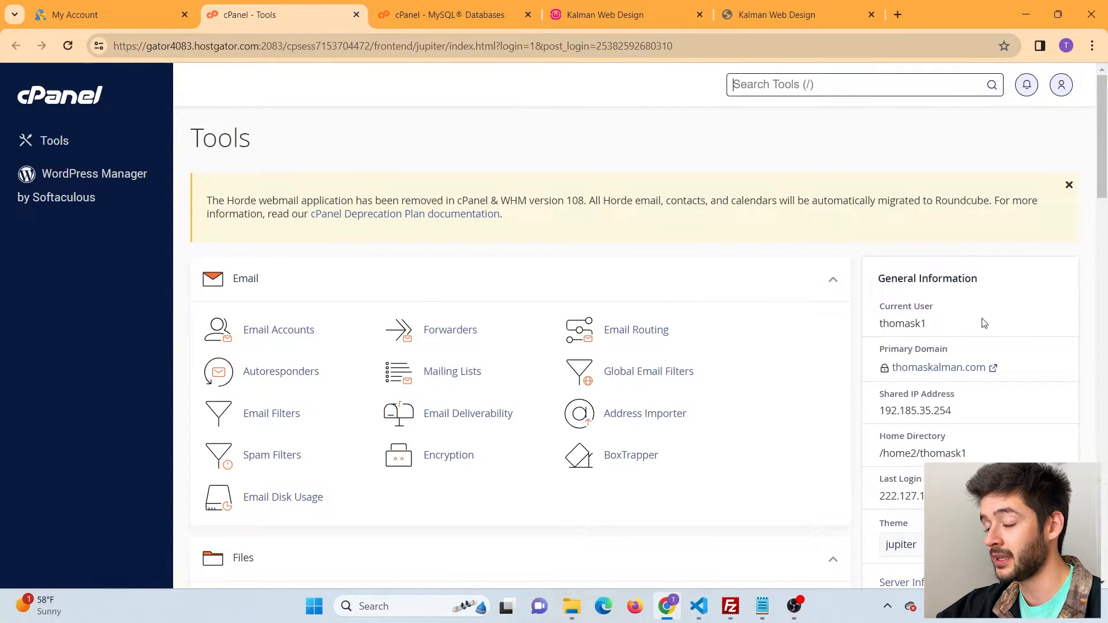
drag(941, 329, 880, 327)
click(451, 15)
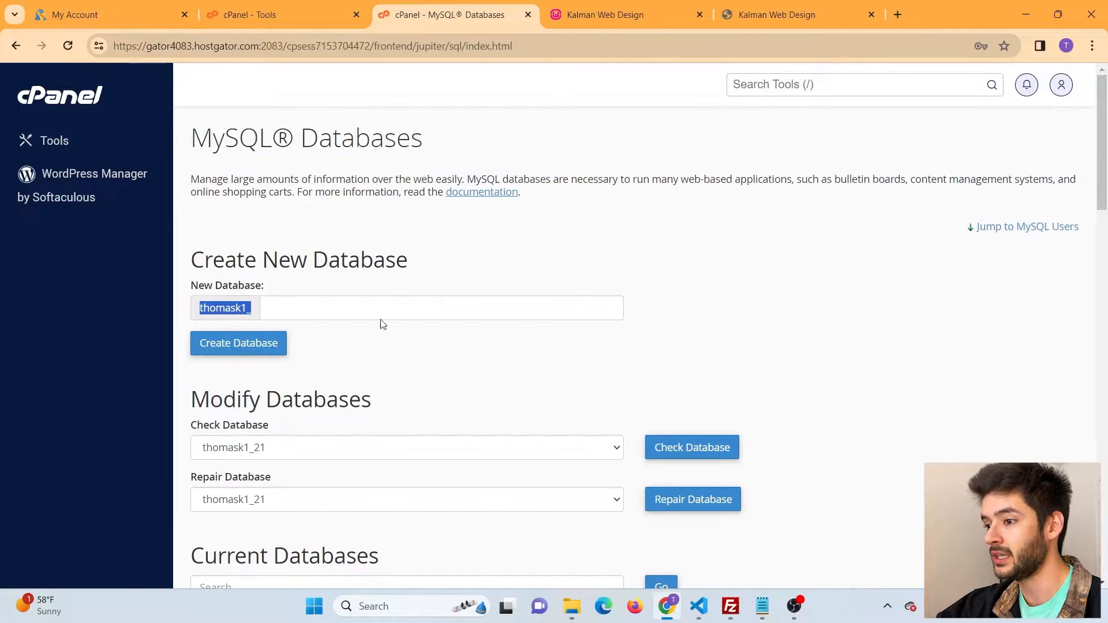
click(364, 307)
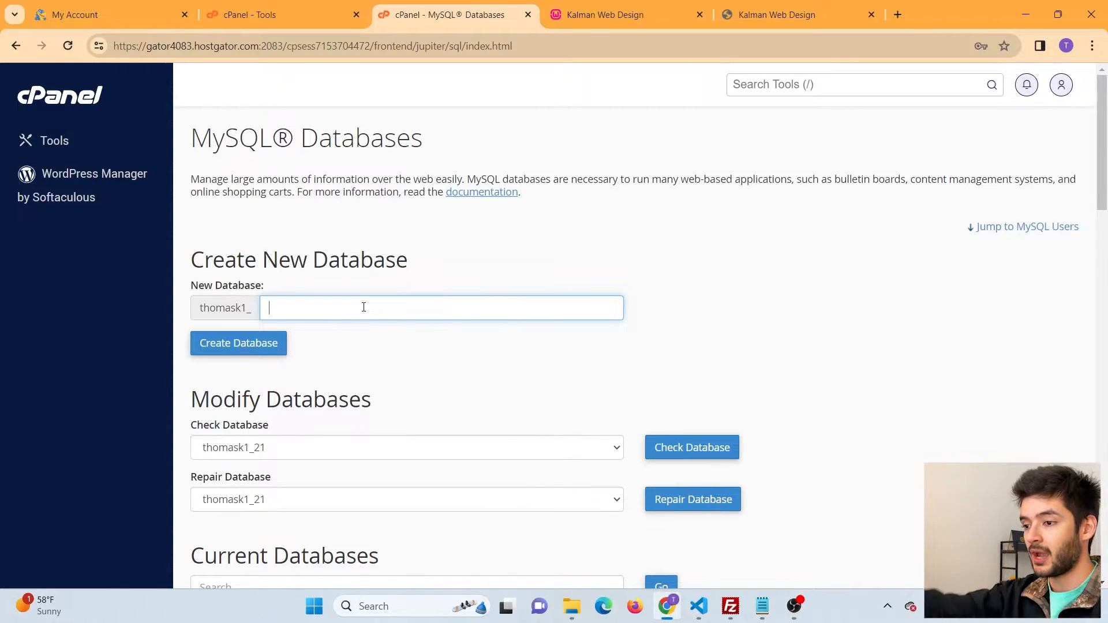
Switch to VS Code and copy the database name practice from the $DBName line in index.php
mouse_move(680, 593)
click(690, 537)
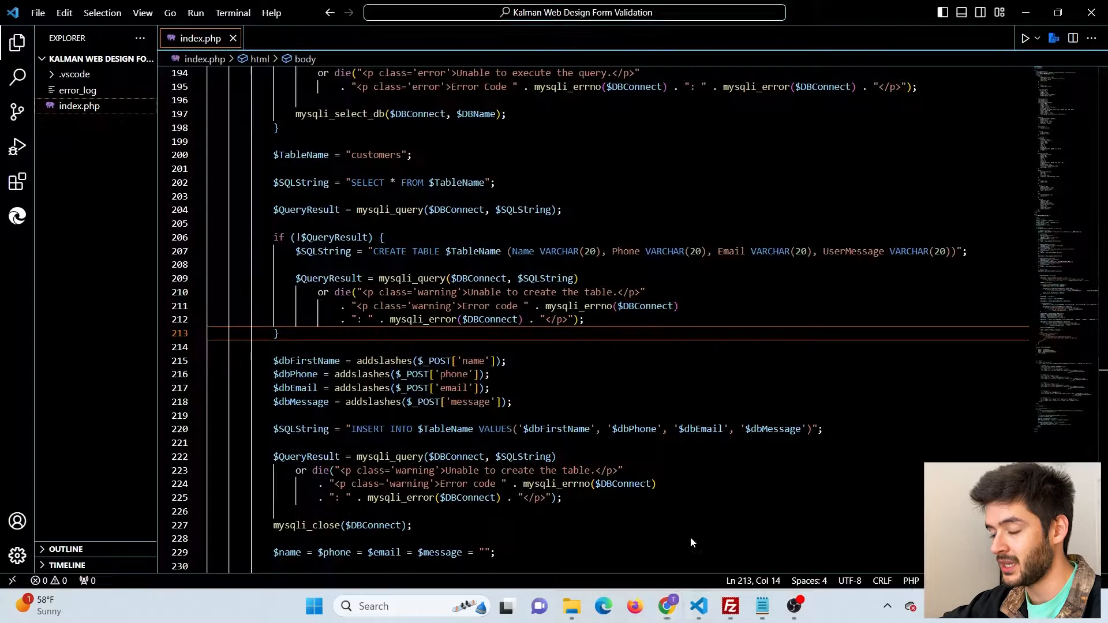
scroll(462, 345, up, 5)
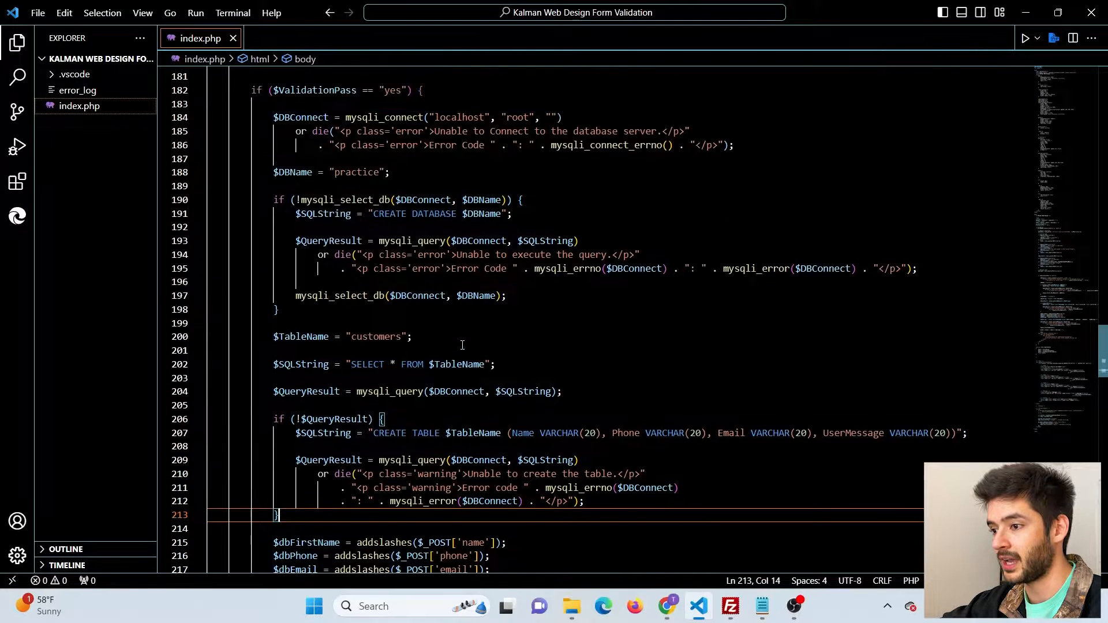
mouse_move(390, 309)
mouse_down()
mouse_move(333, 309)
mouse_move(380, 302)
mouse_up()
key(ctrl+c)
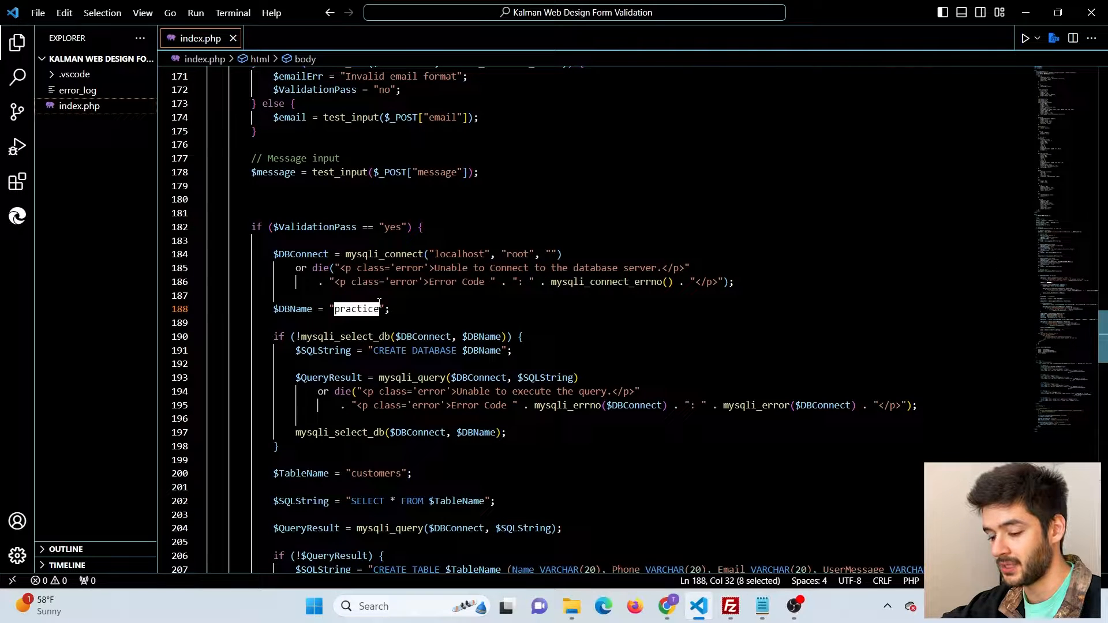
Switch back to cPanel in Chrome, create a new database with practice after the fixed prefix, and return to the MySQL Databases page
mouse_move(667, 606)
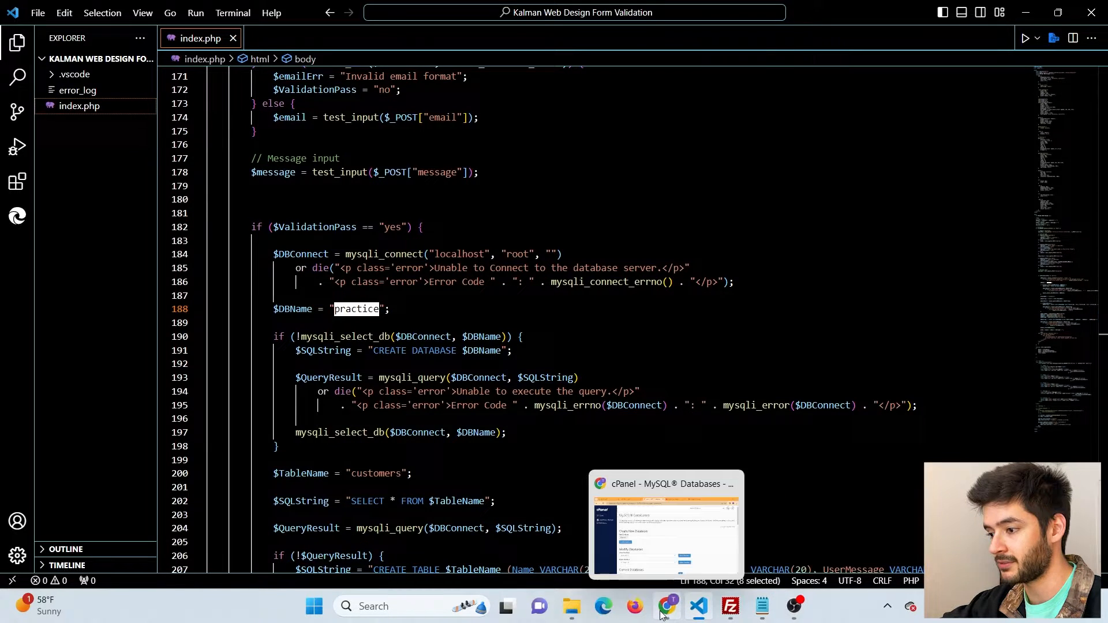
click(660, 536)
key(ctrl+v)
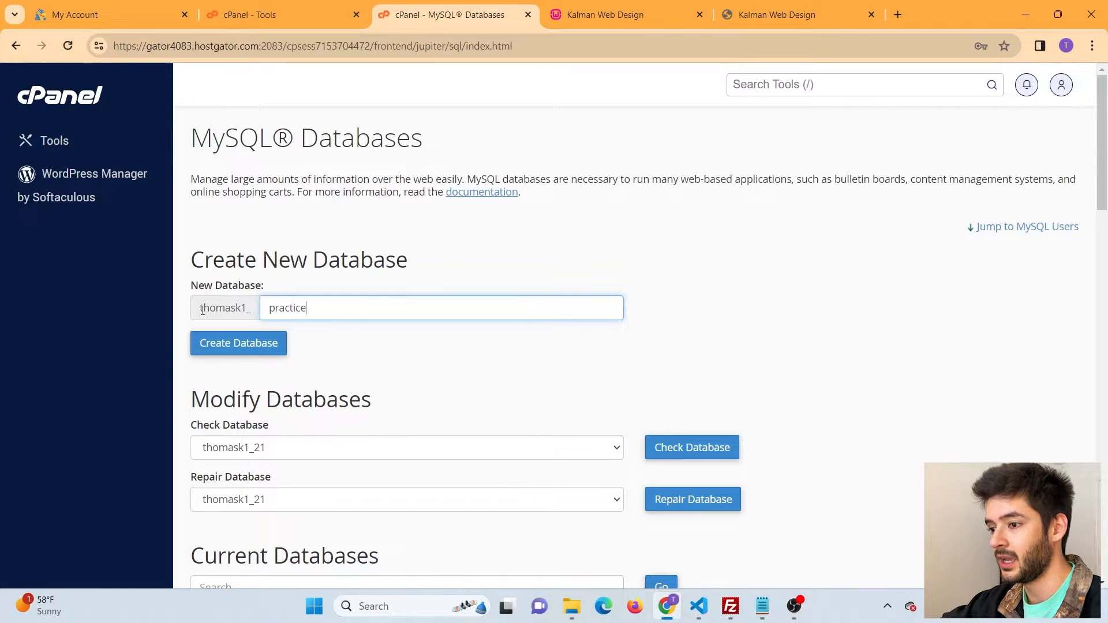
drag(203, 310, 260, 309)
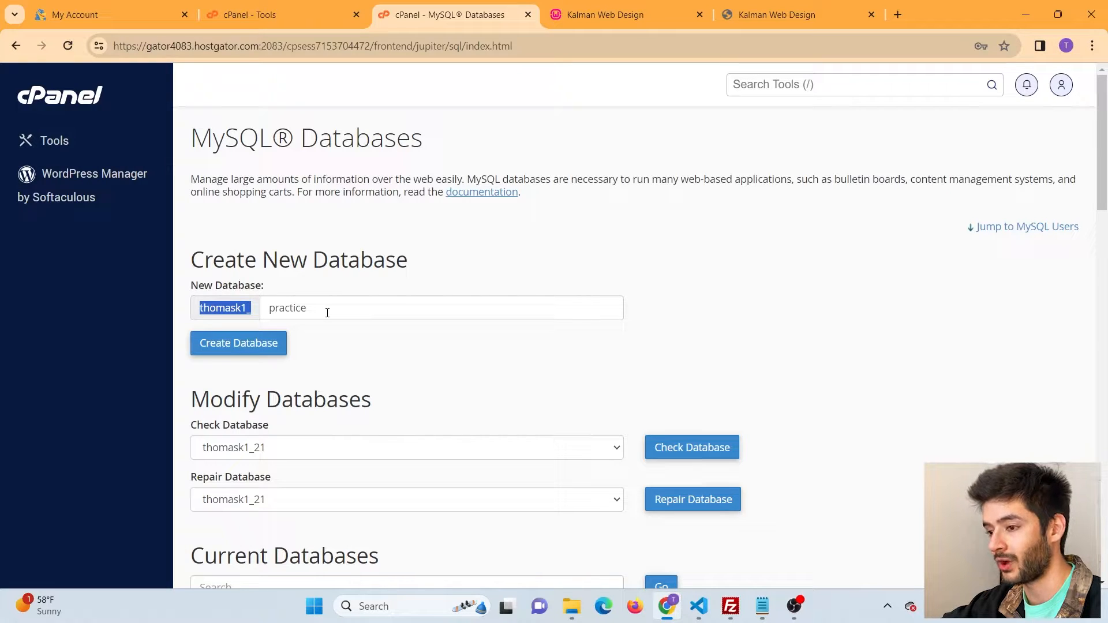
click(253, 347)
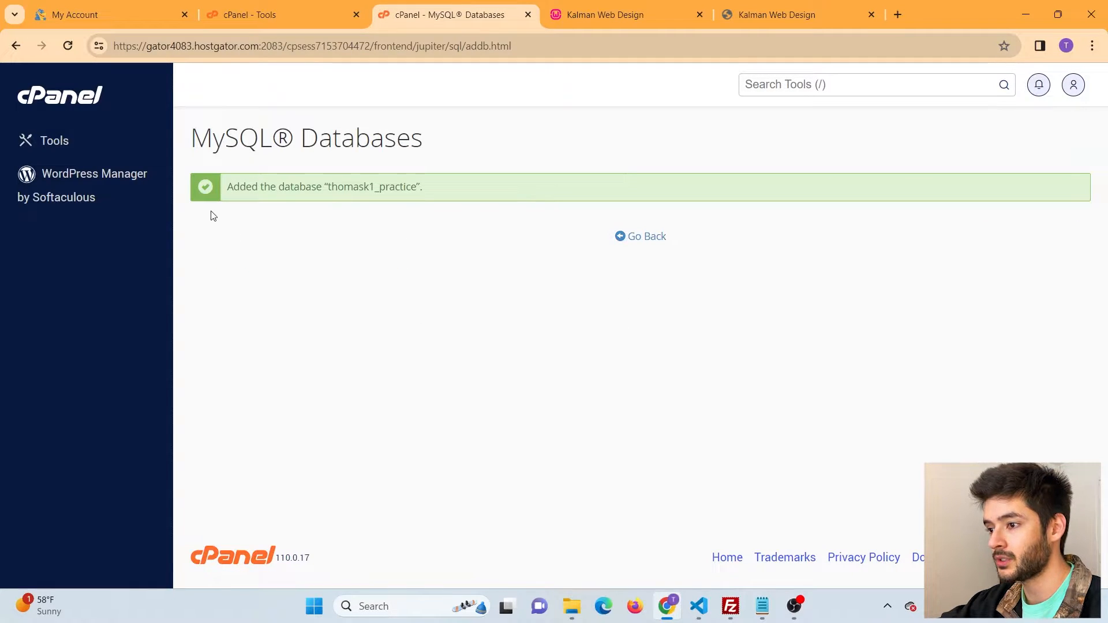
click(634, 238)
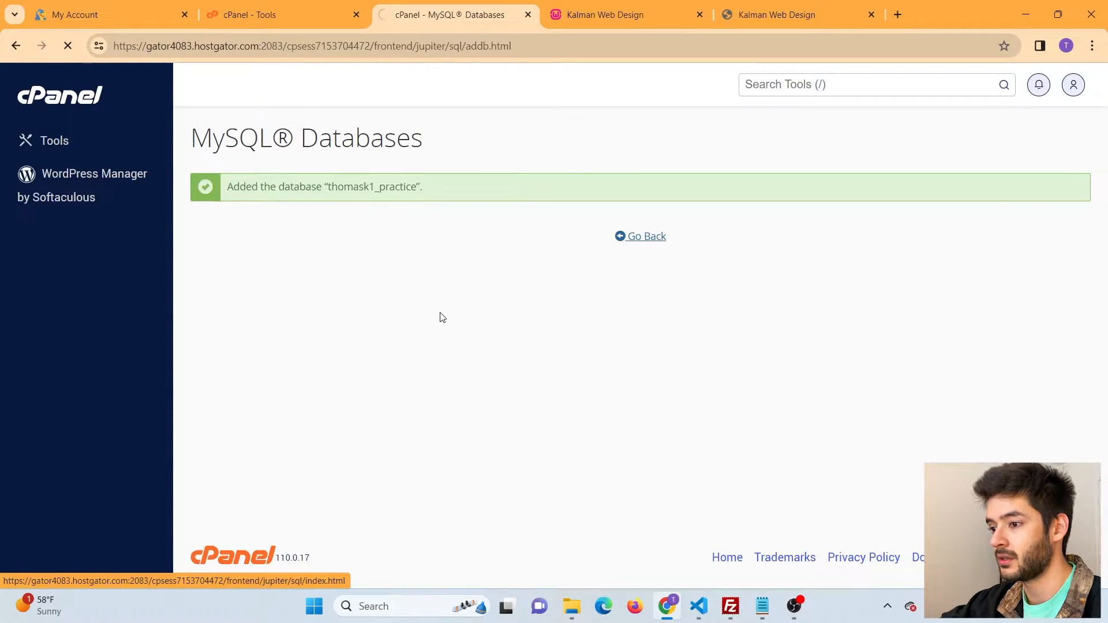
Examine the Modify Databases section and the Current Databases list for the practice database and its Privileged Users column
scroll(443, 317, down, 2)
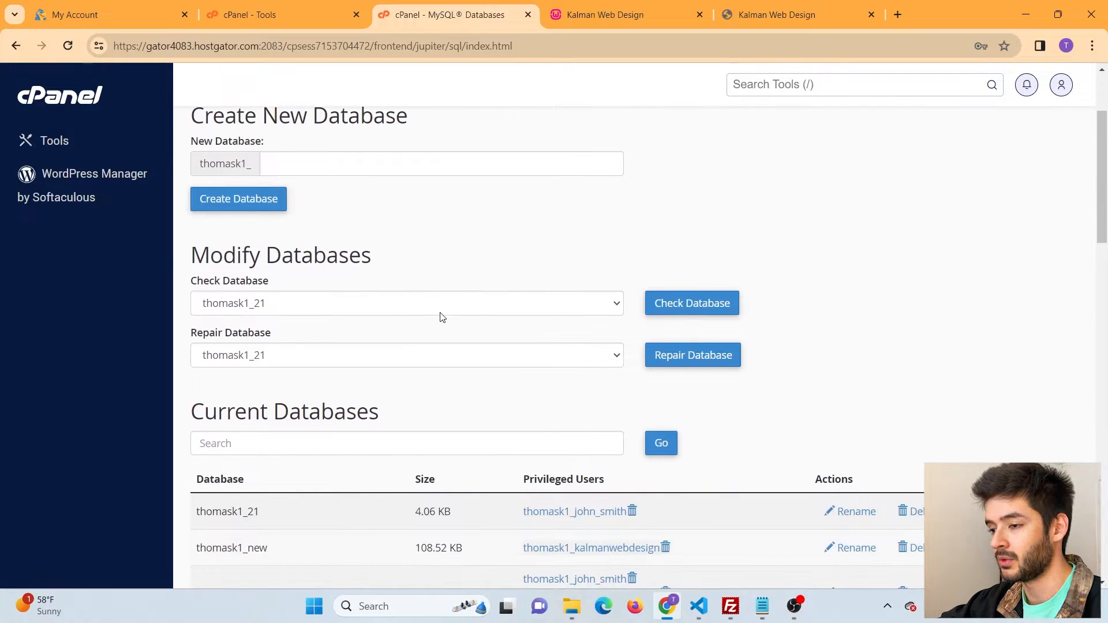
scroll(441, 316, down, 1)
drag(191, 196, 378, 270)
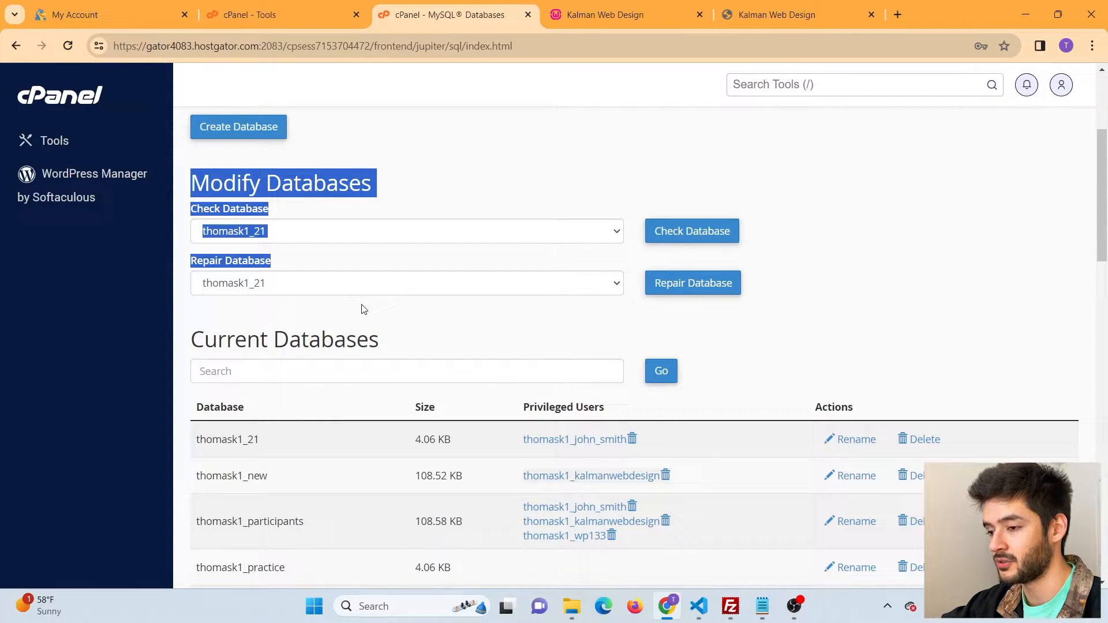
drag(301, 261, 183, 261)
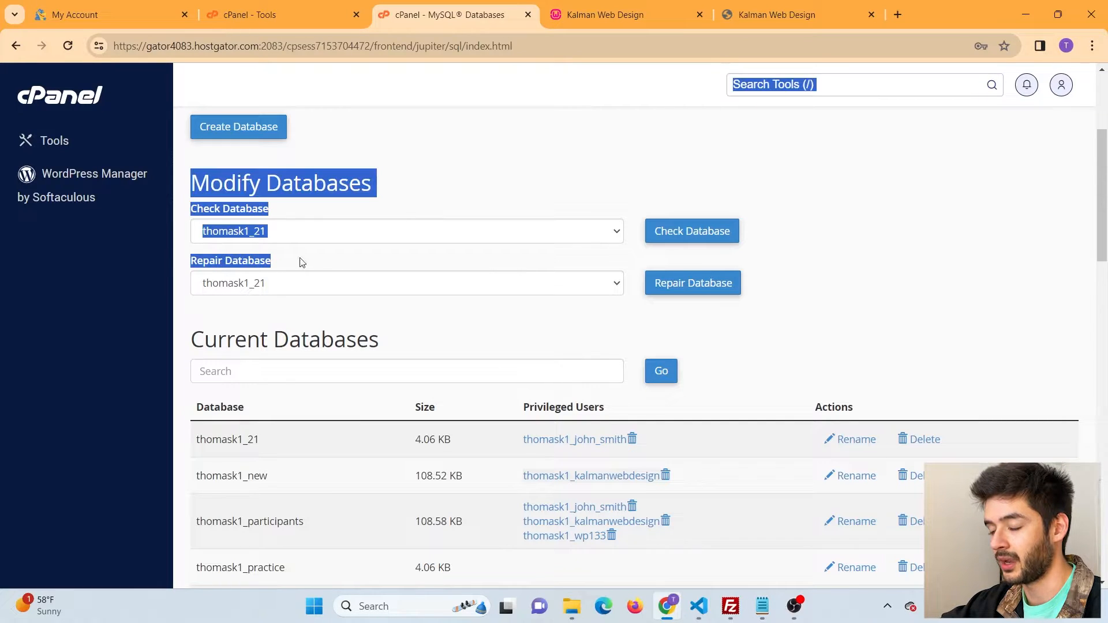
click(410, 263)
scroll(471, 332, down, 3)
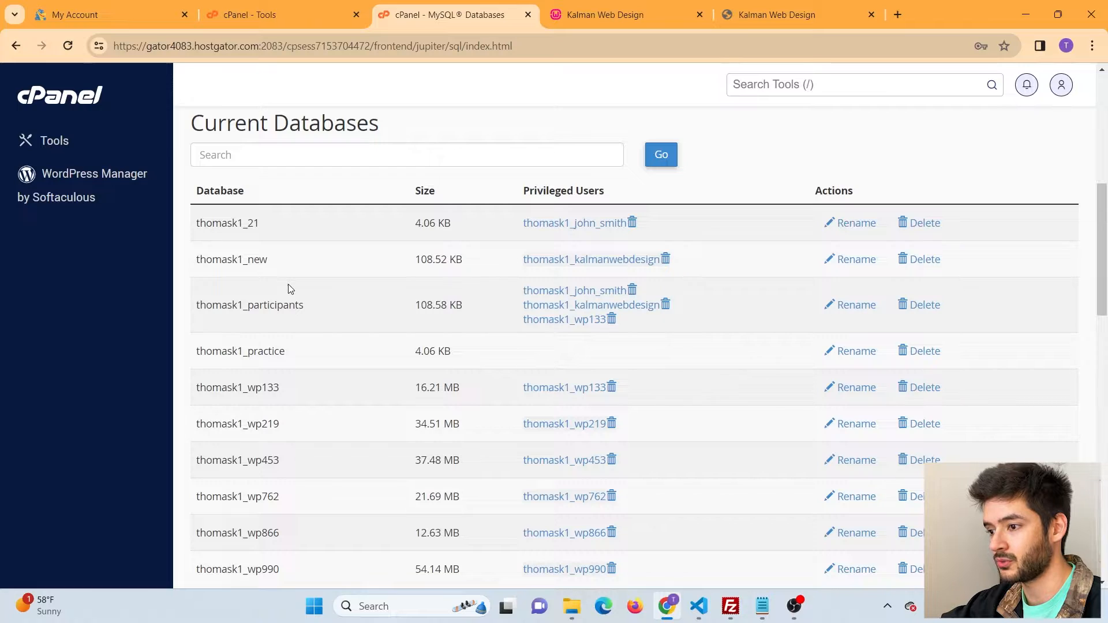
drag(311, 350, 197, 350)
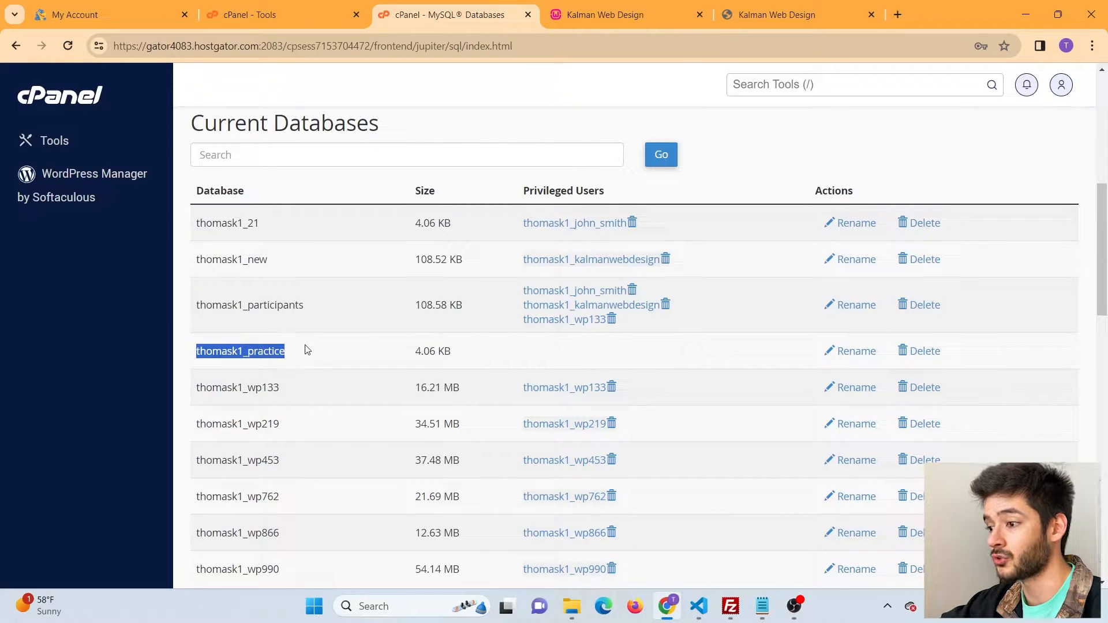
scroll(325, 334, down, 1)
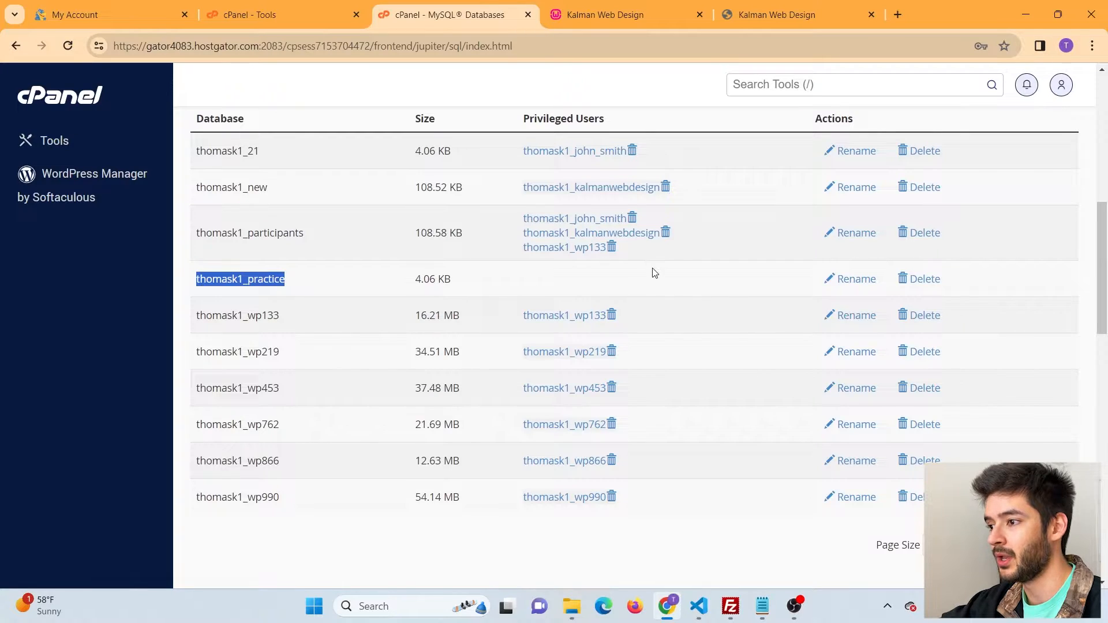
click(681, 279)
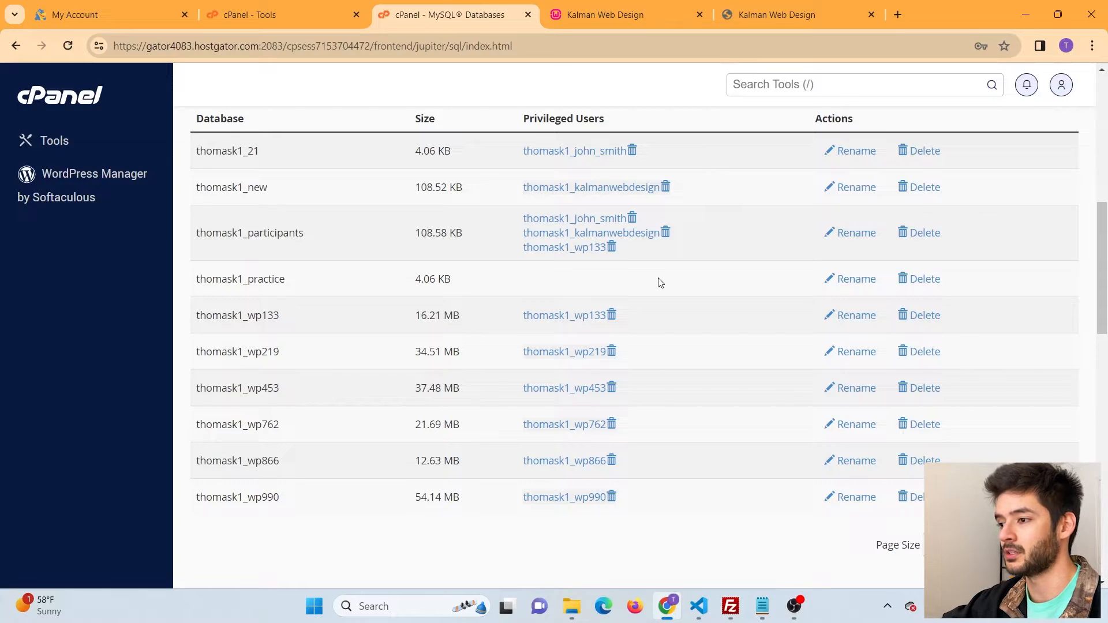
Enter trial as the username in the Add New User form under MySQL Users
scroll(661, 283, down, 8)
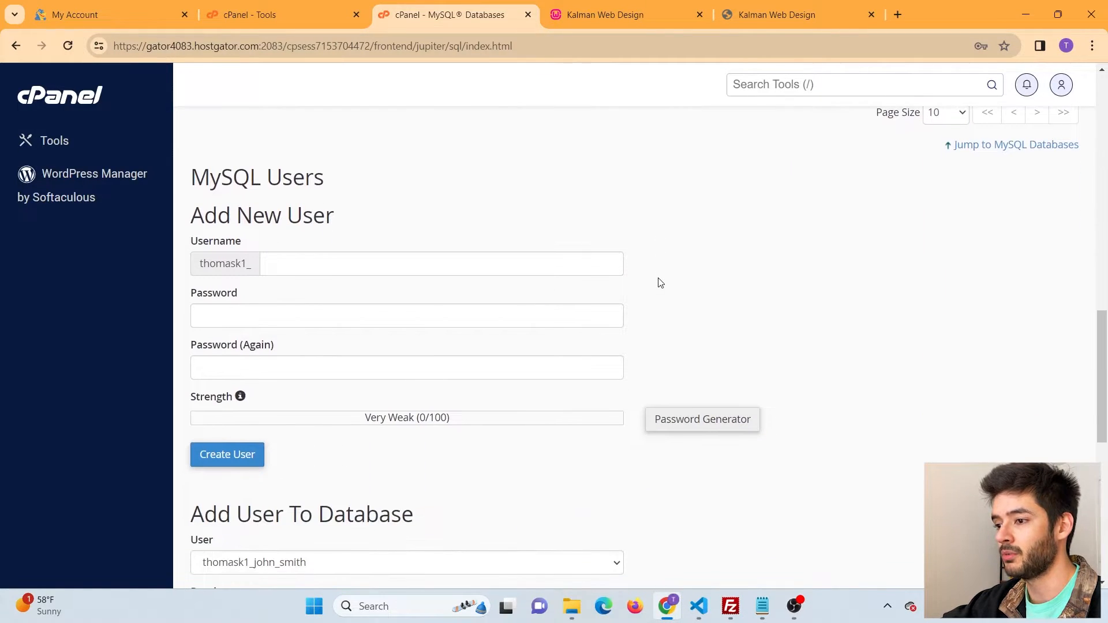
scroll(658, 282, up, 1)
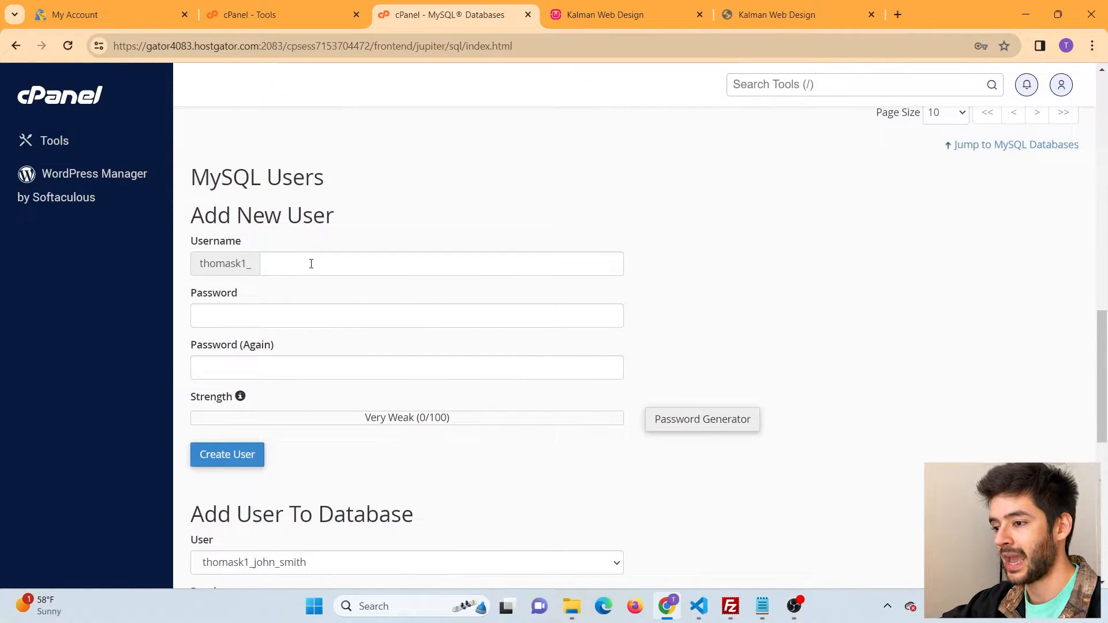
click(311, 264)
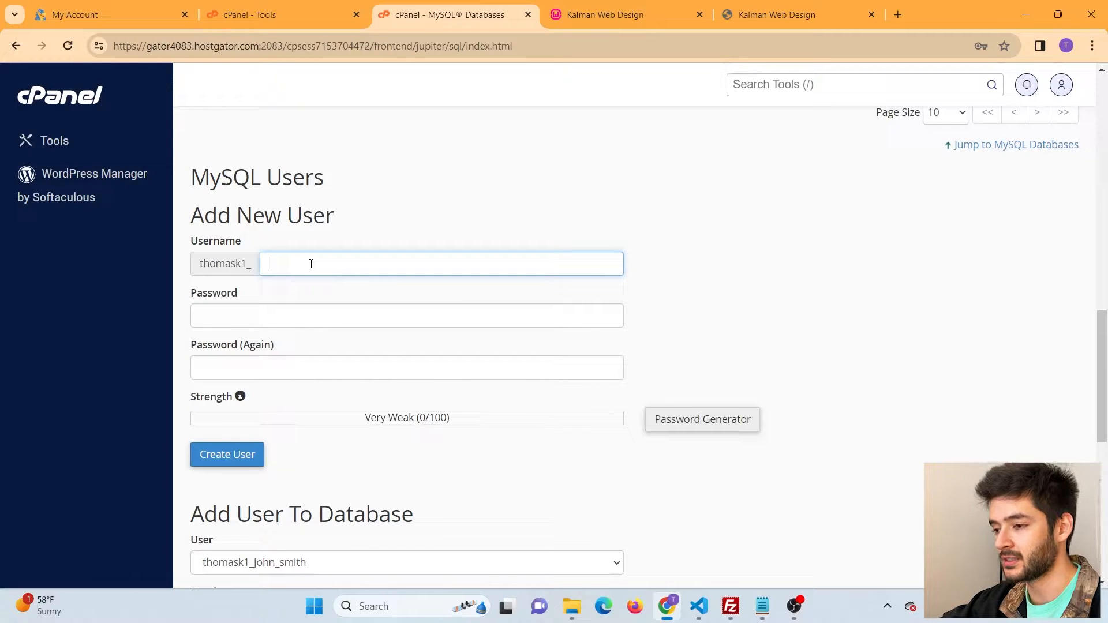
text(t)
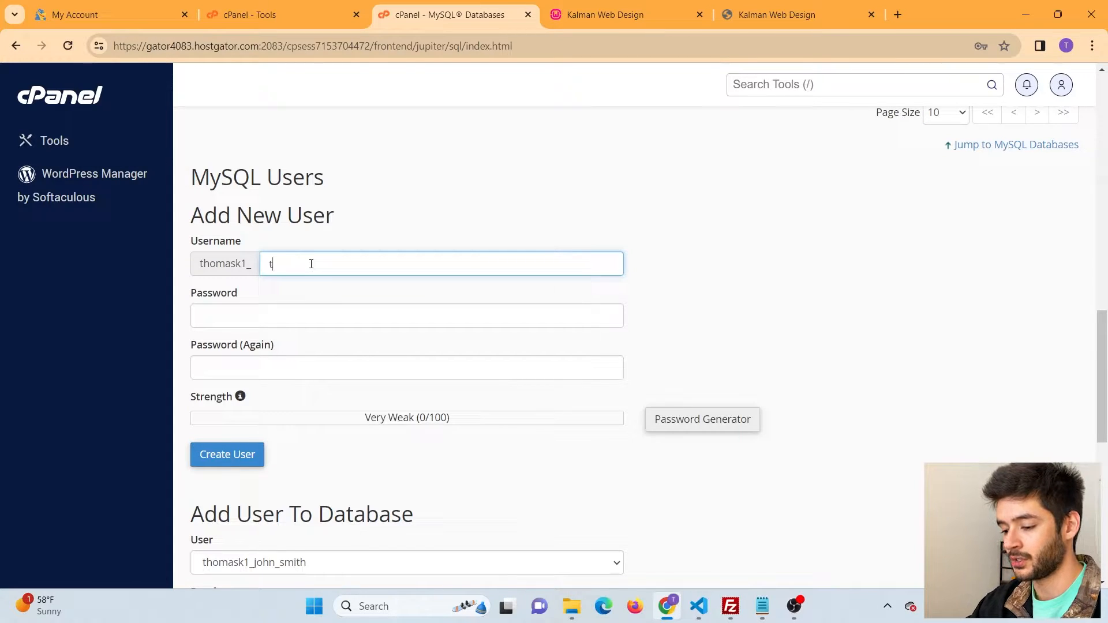
text(rai)
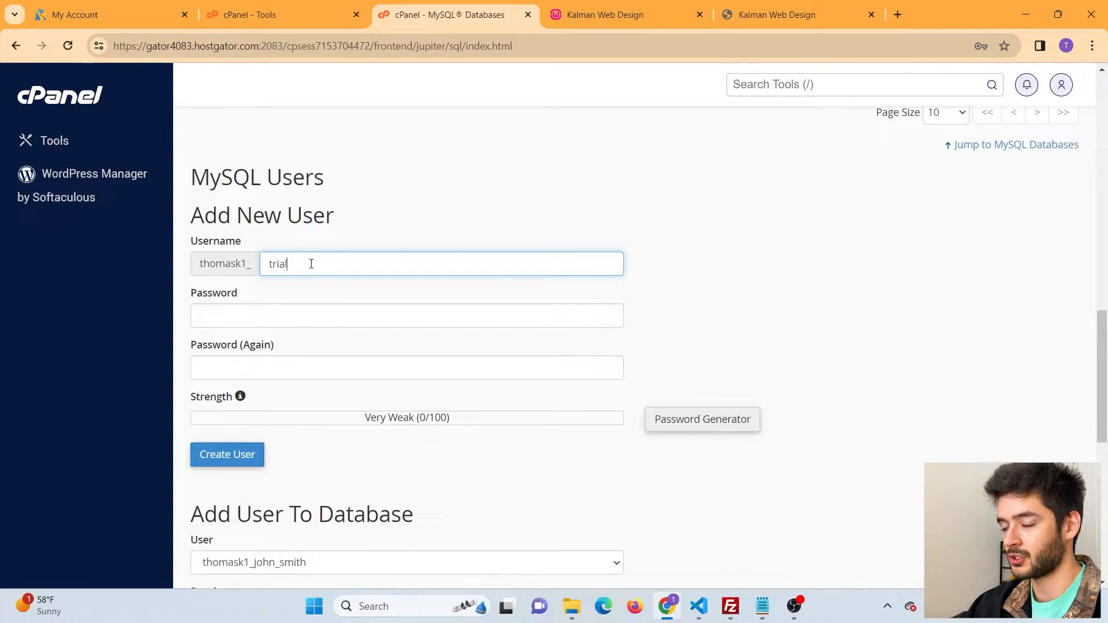
Enter the new user's password and fill the Password (Again) field with the matching password saved in the browser
click(282, 315)
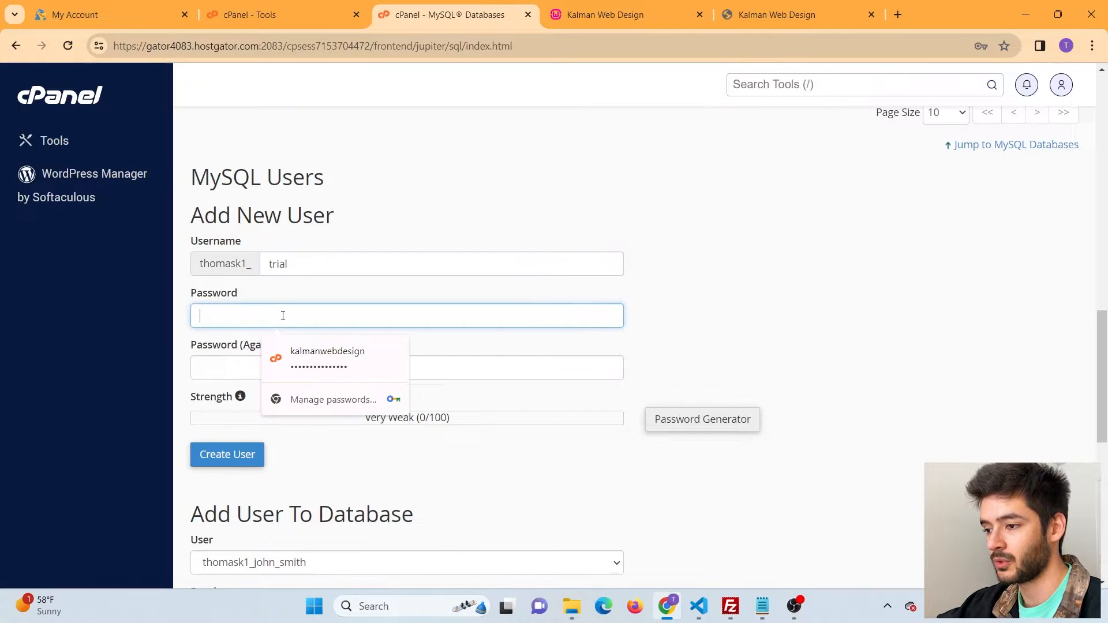
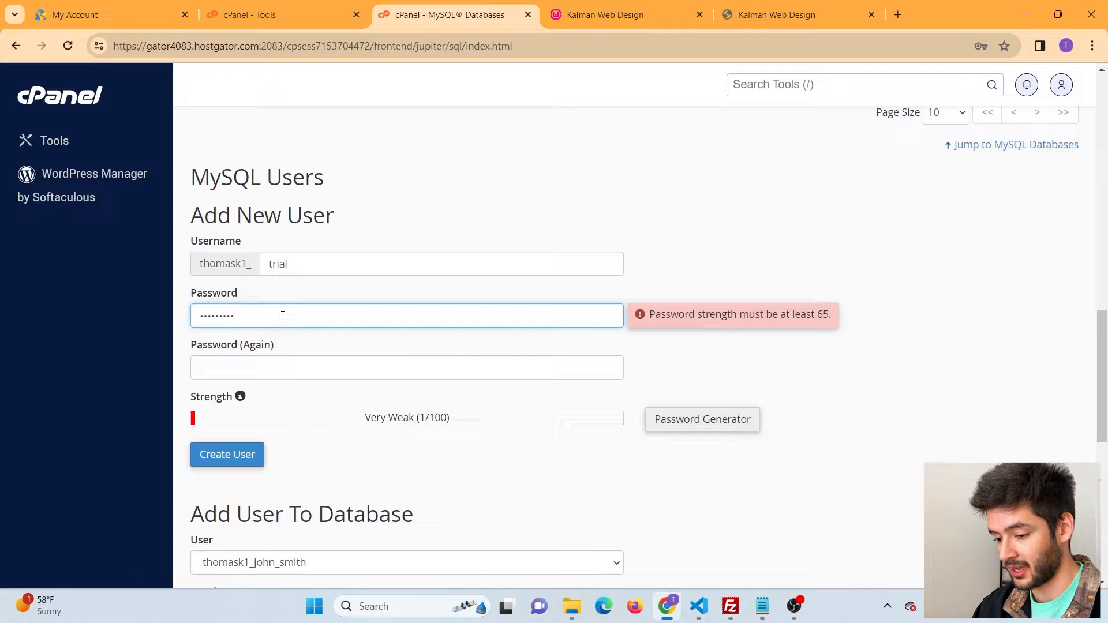
click(318, 366)
text(•••••)
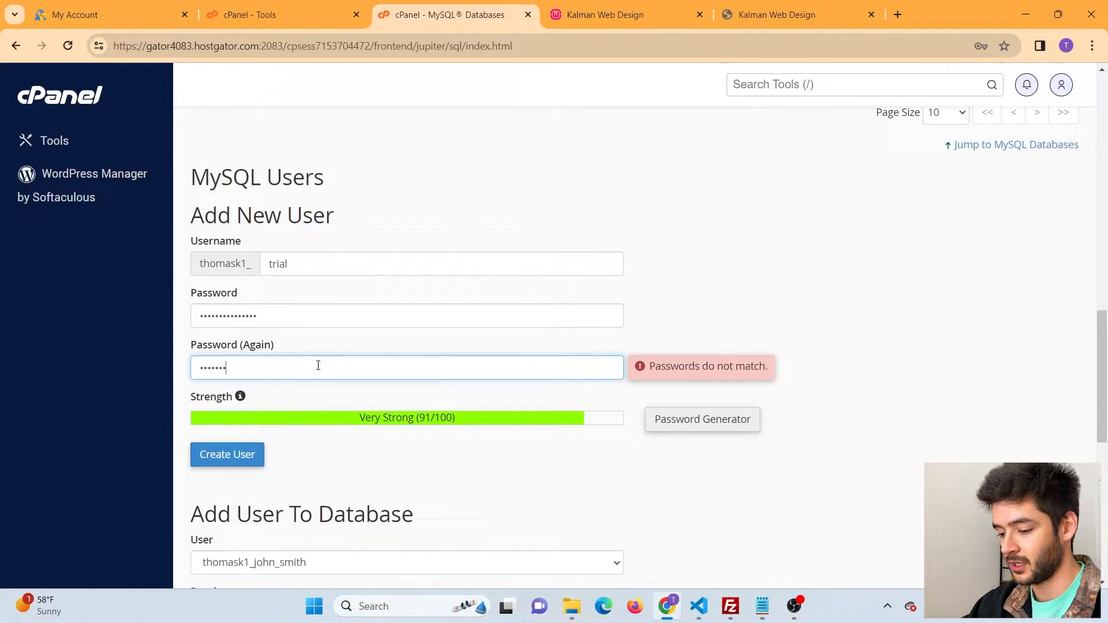
key(BackSpace)
key(BackSpace)
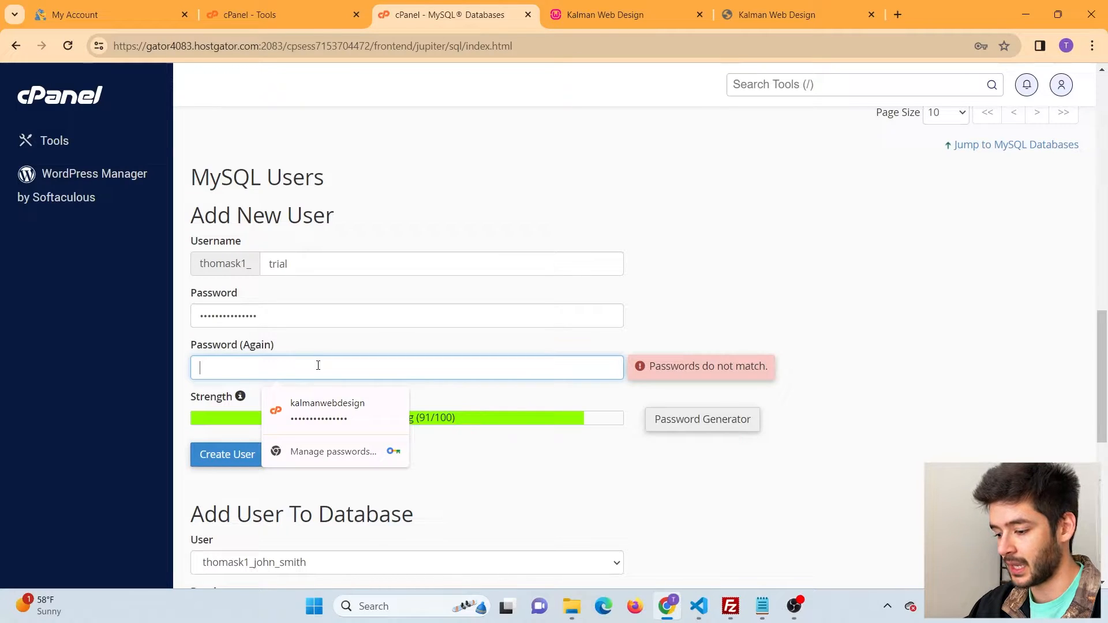
text(•••)
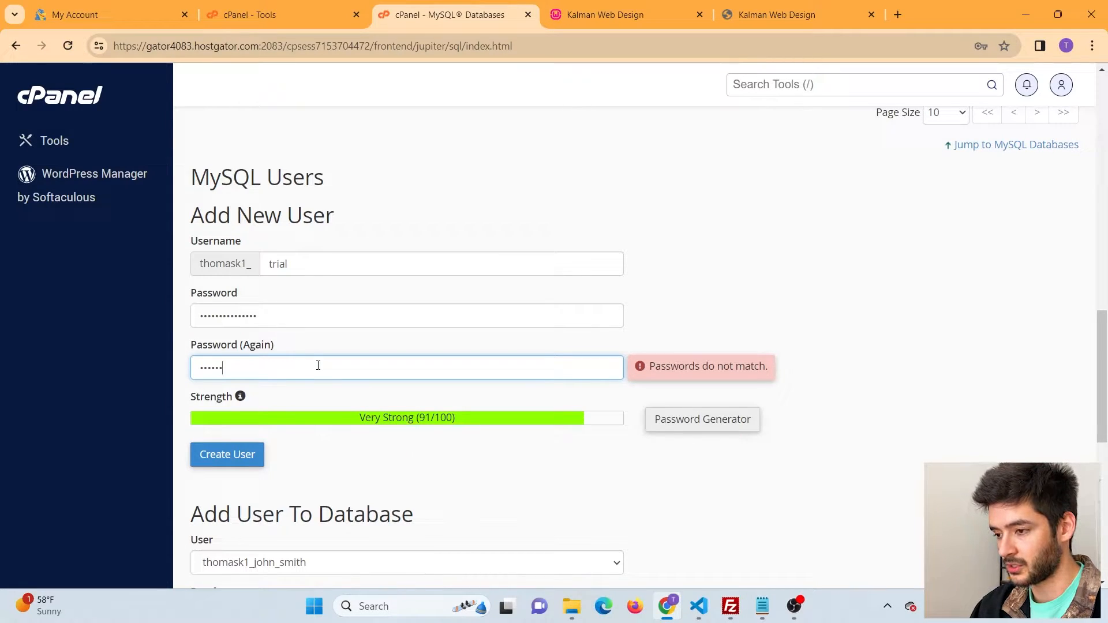
key(BackSpace)
key(BackSpace)
key(BackSpace)
key(BackSpace)
key(BackSpace)
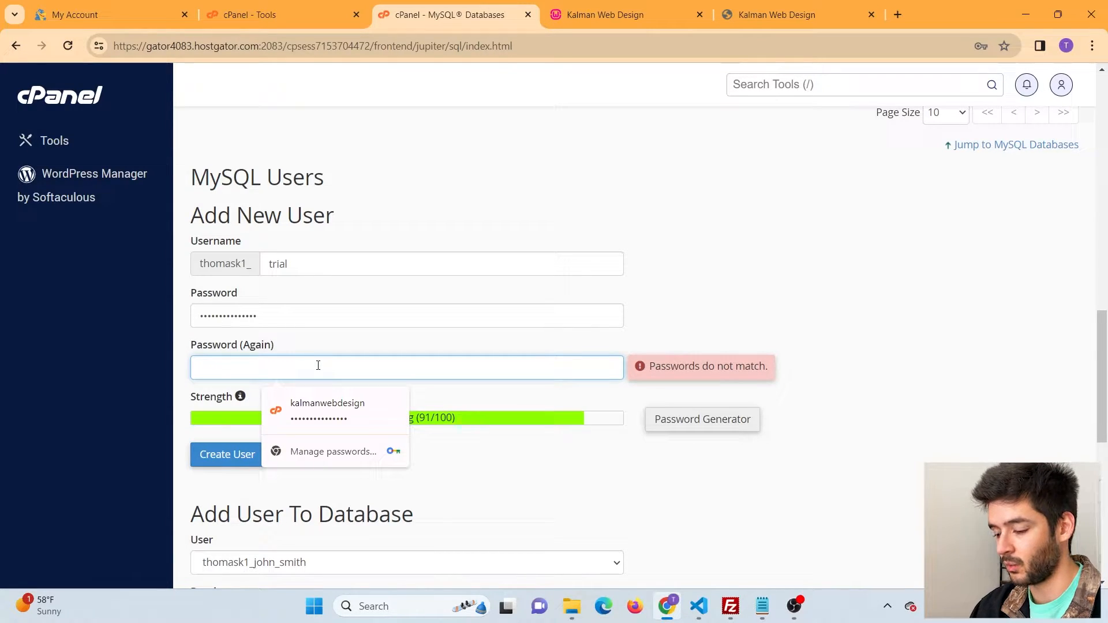
click(333, 410)
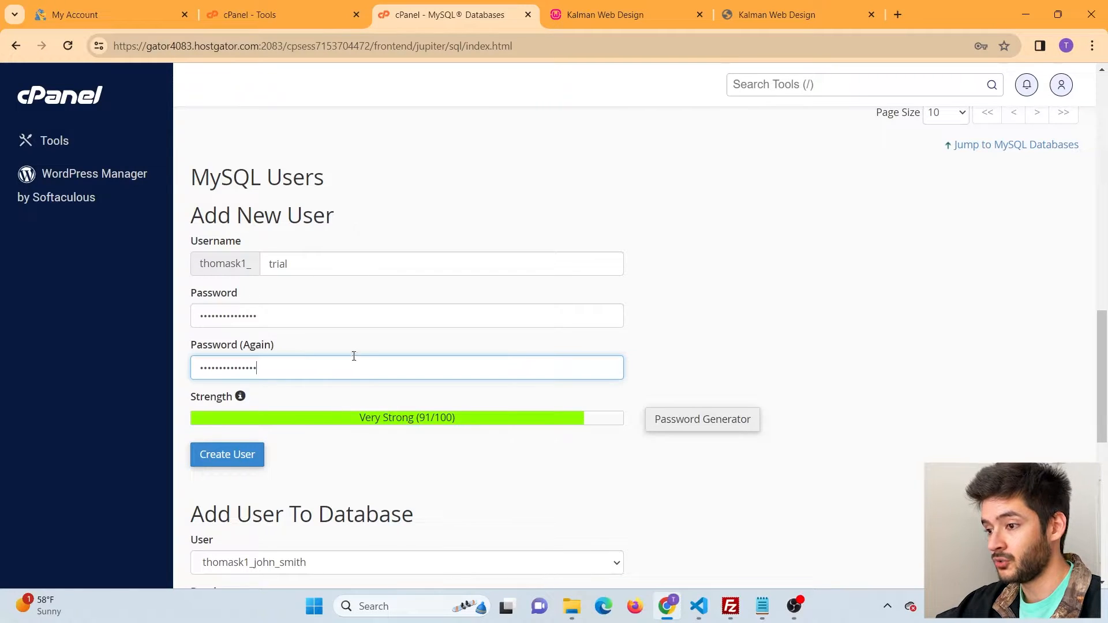
Create the trial MySQL user, dismiss the browser's offer to save the password, and return to the MySQL Databases page
drag(310, 316, 206, 317)
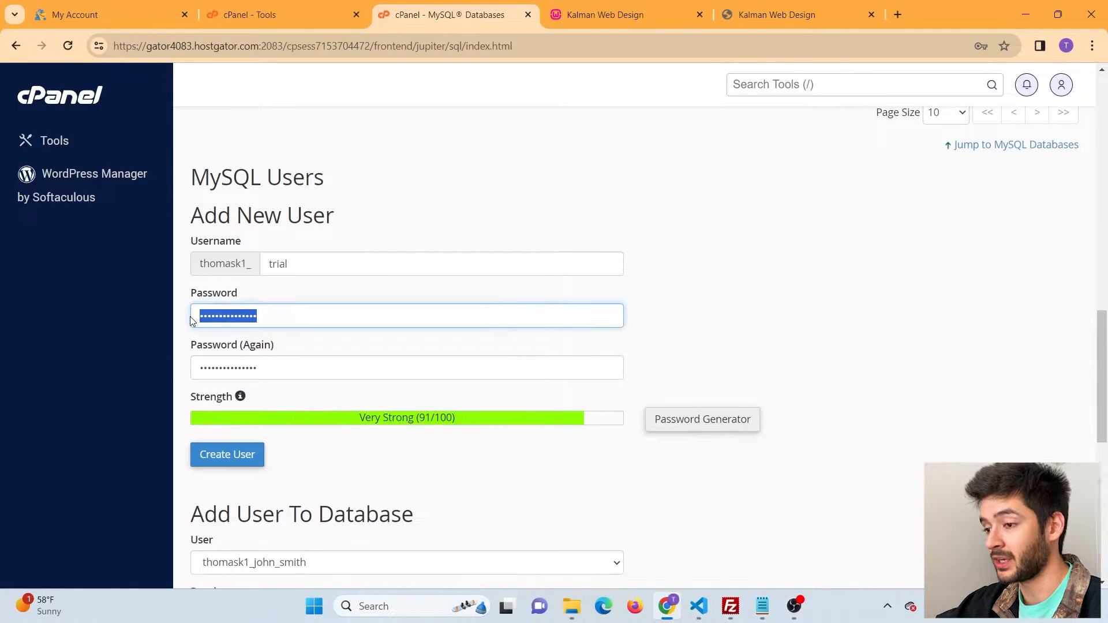
drag(336, 265, 207, 263)
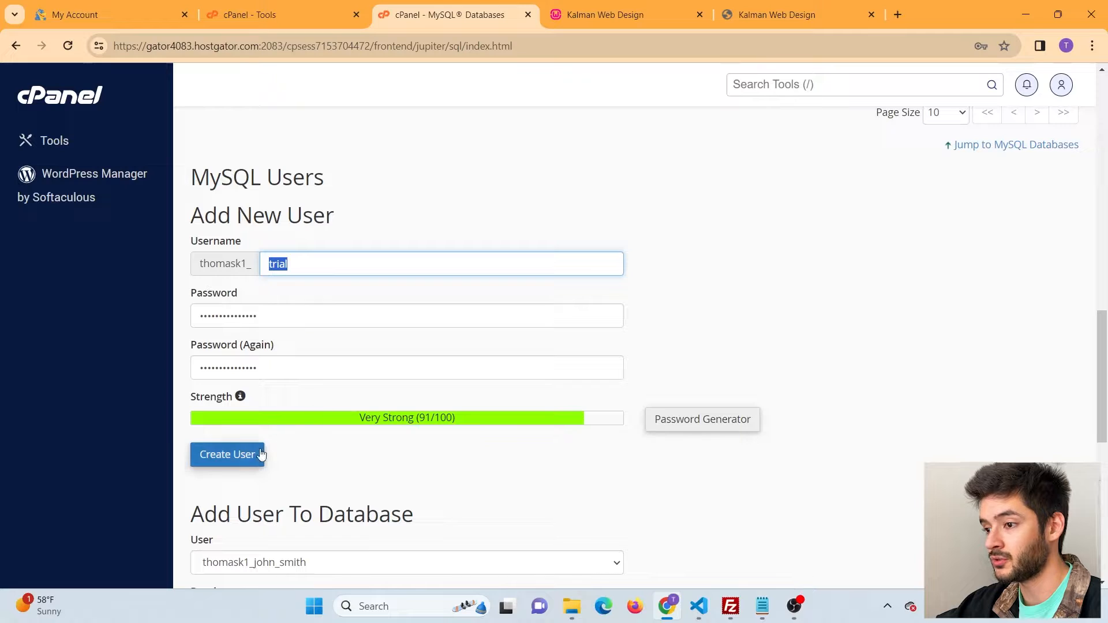
click(237, 460)
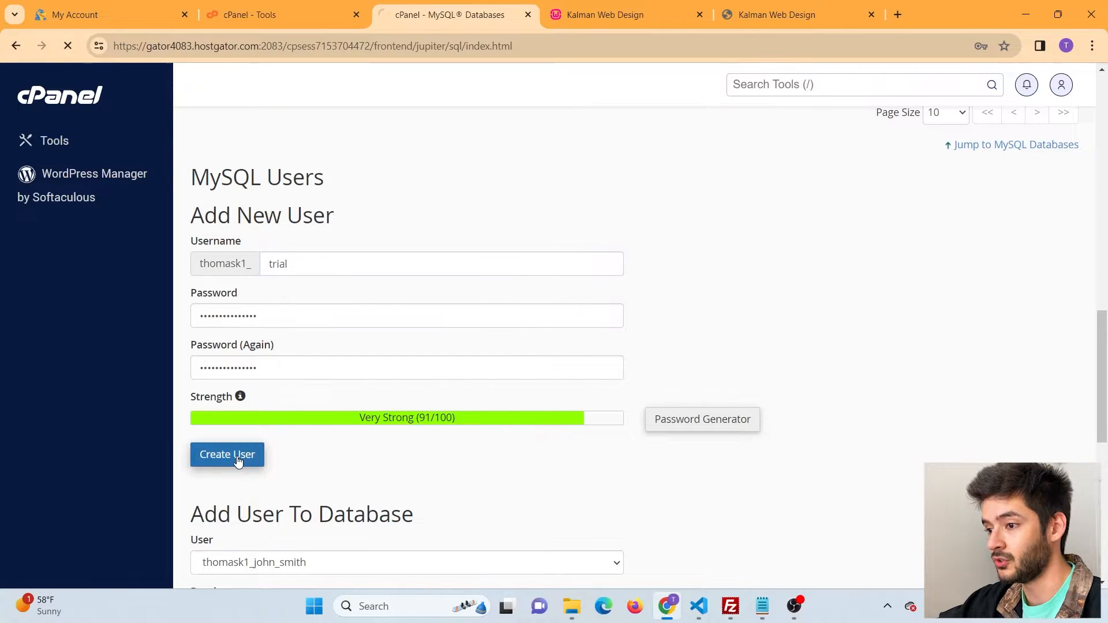
click(999, 80)
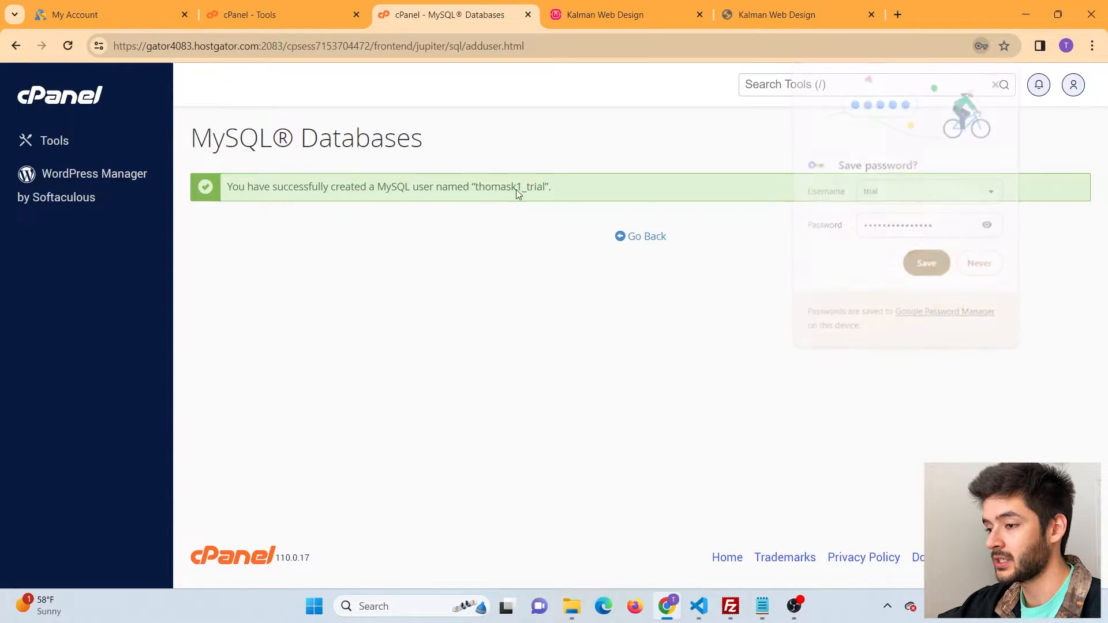
drag(650, 190, 247, 202)
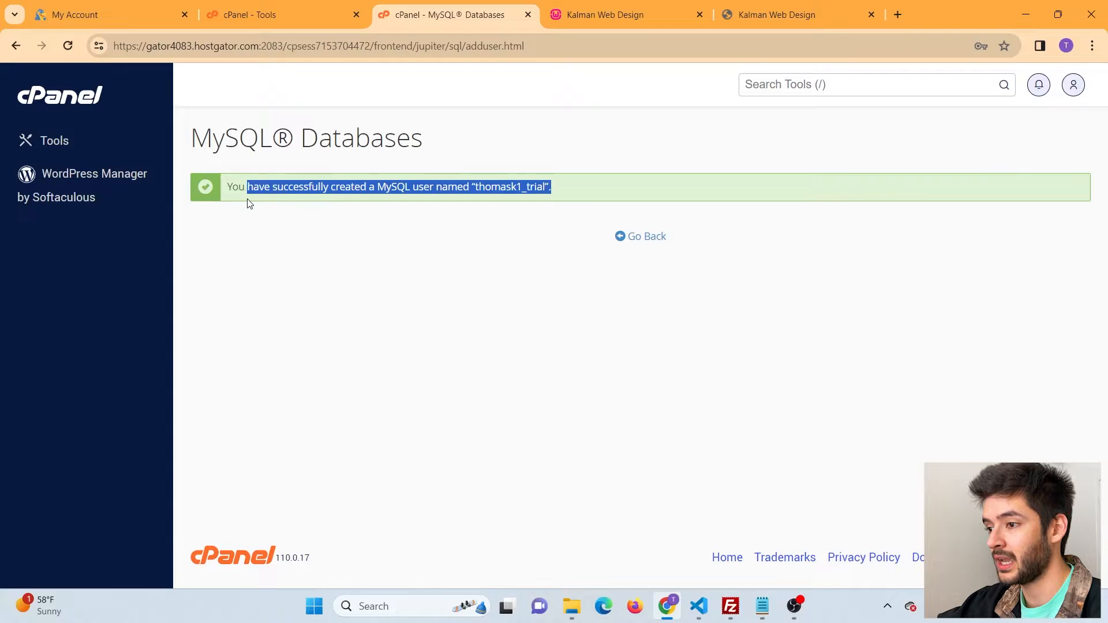
click(638, 237)
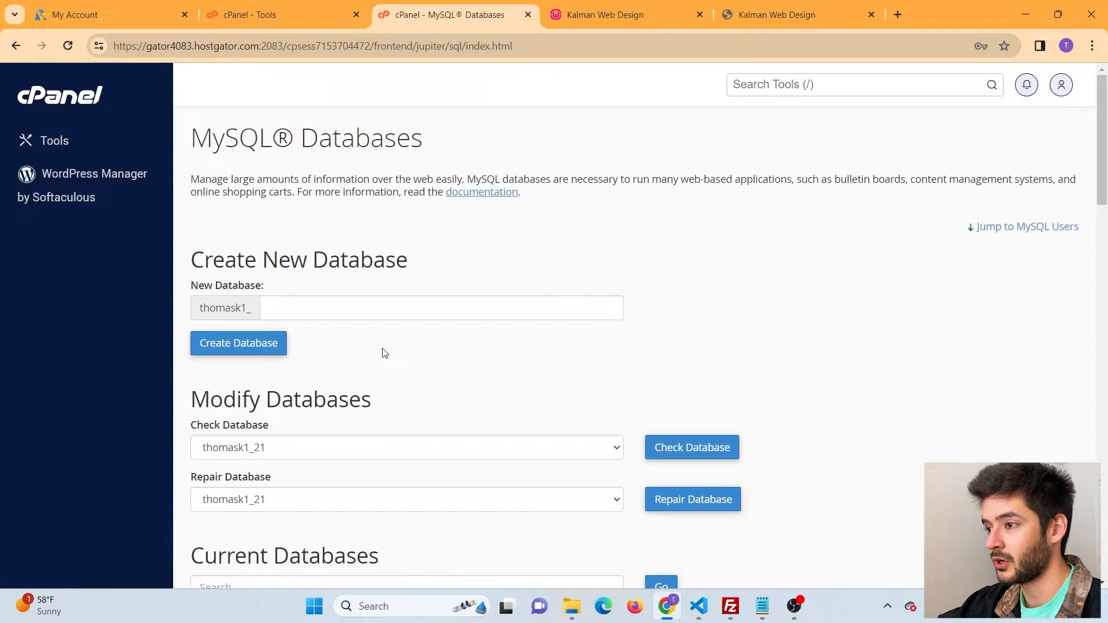
Add the trial user to the practice database in the Add User To Database section
scroll(385, 353, down, 8)
scroll(385, 353, down, 8)
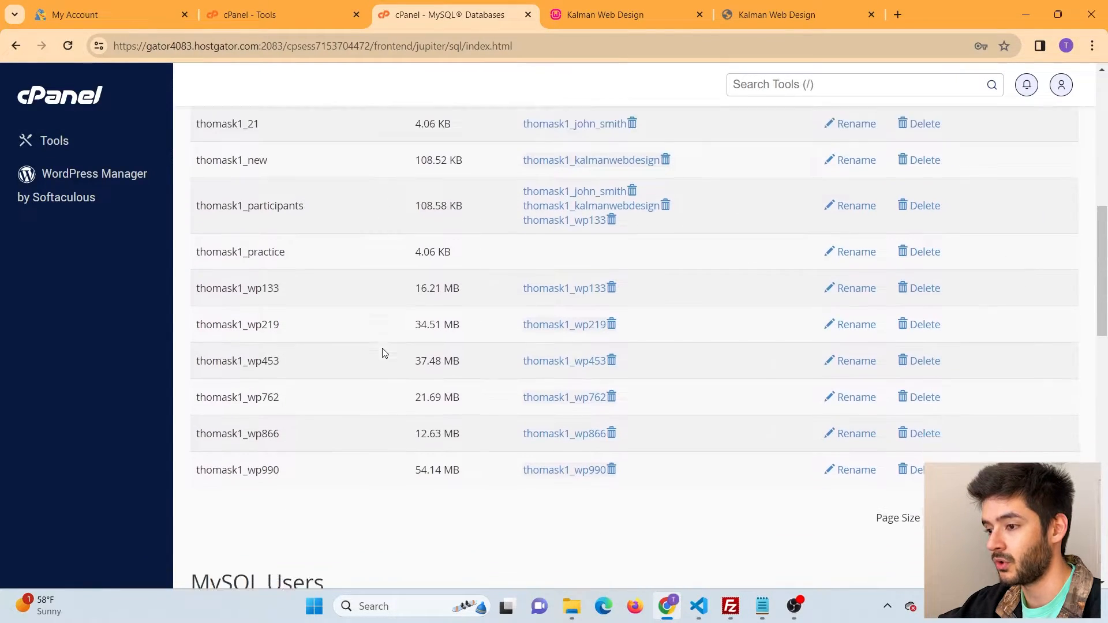
scroll(385, 353, down, 1)
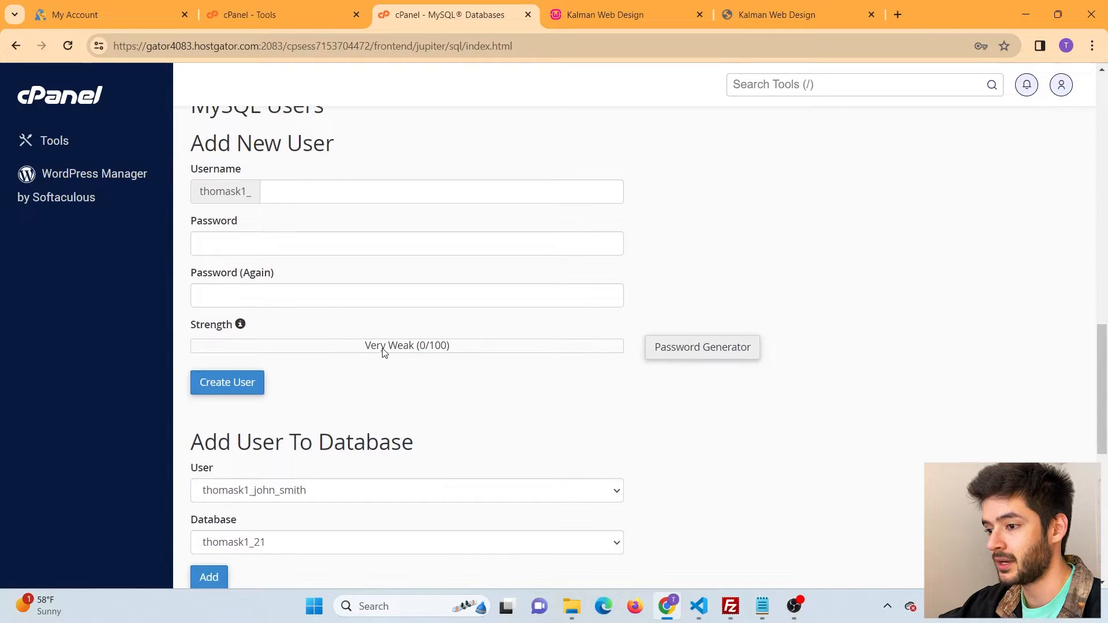
scroll(385, 353, down, 5)
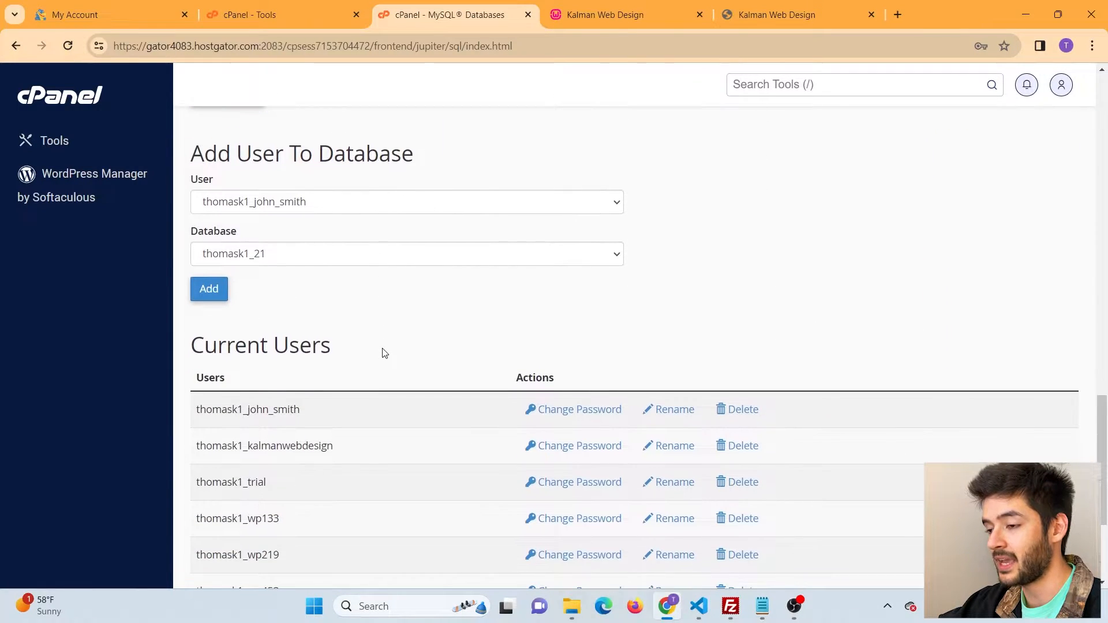
scroll(385, 353, down, 2)
scroll(380, 344, up, 2)
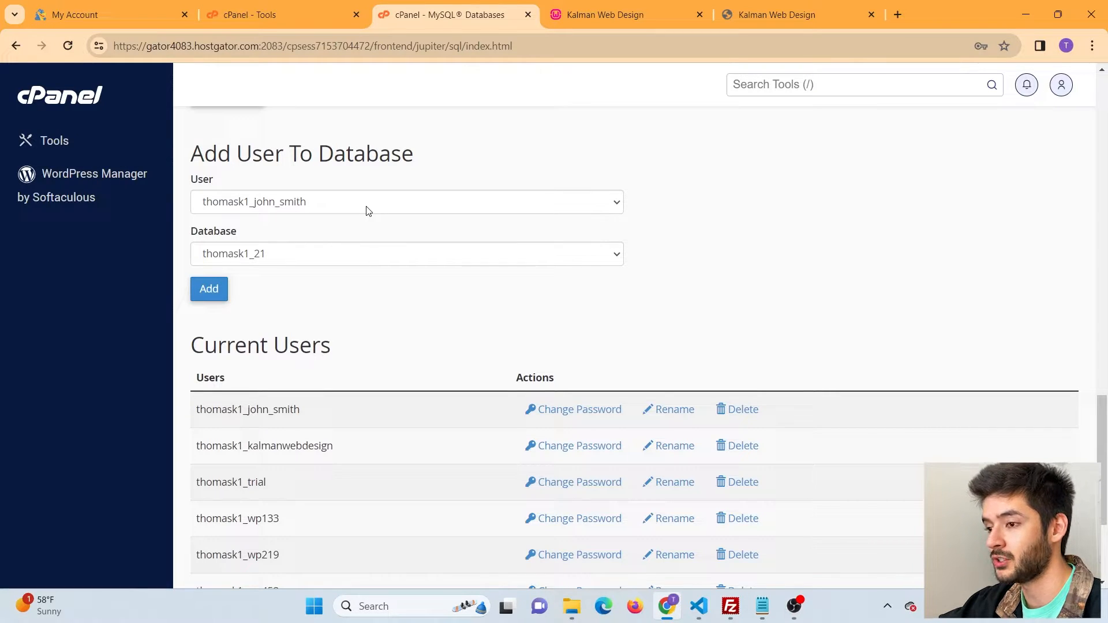
click(332, 207)
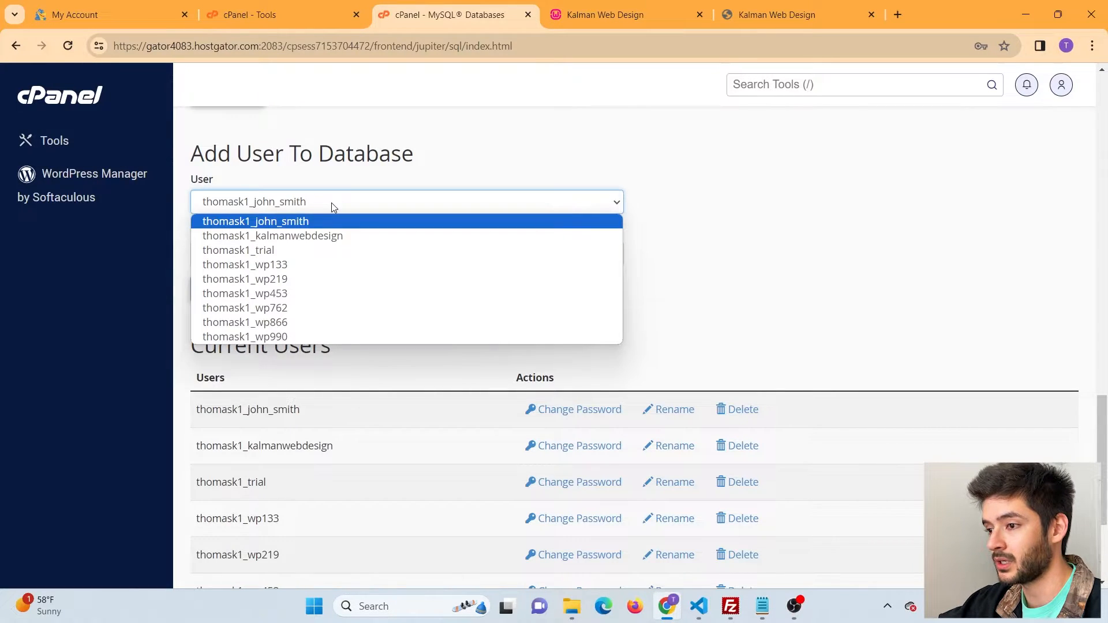
click(328, 250)
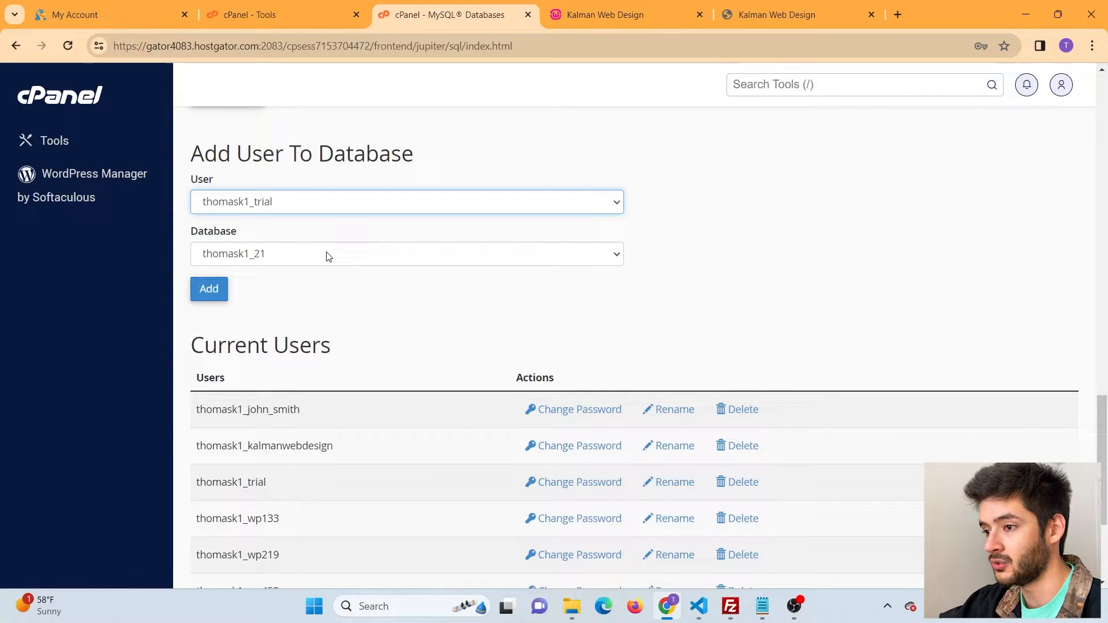
click(328, 257)
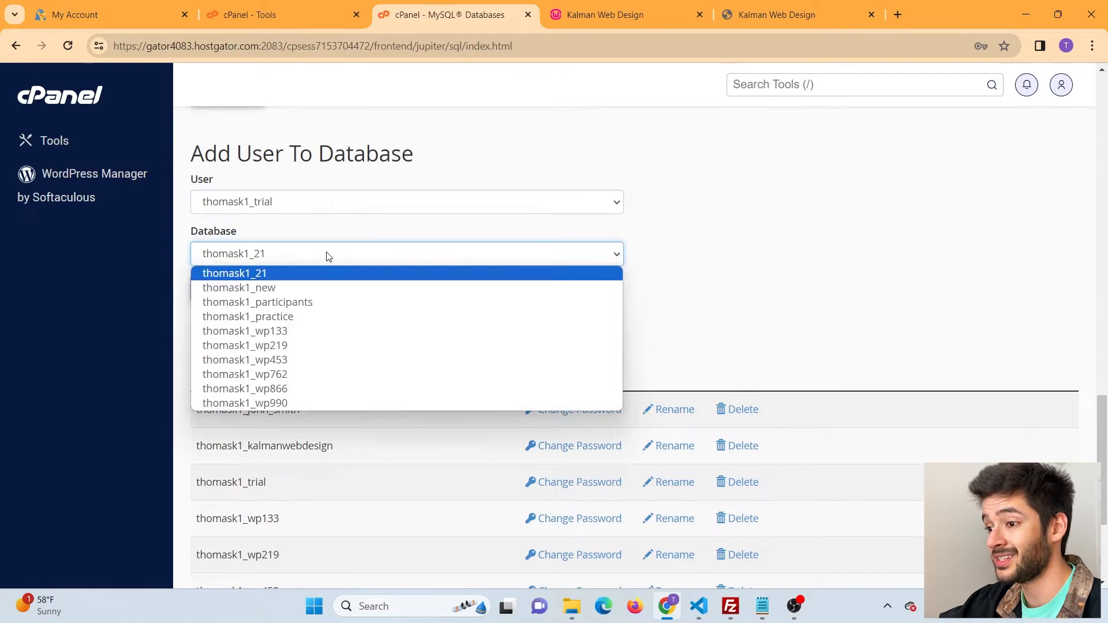
click(318, 319)
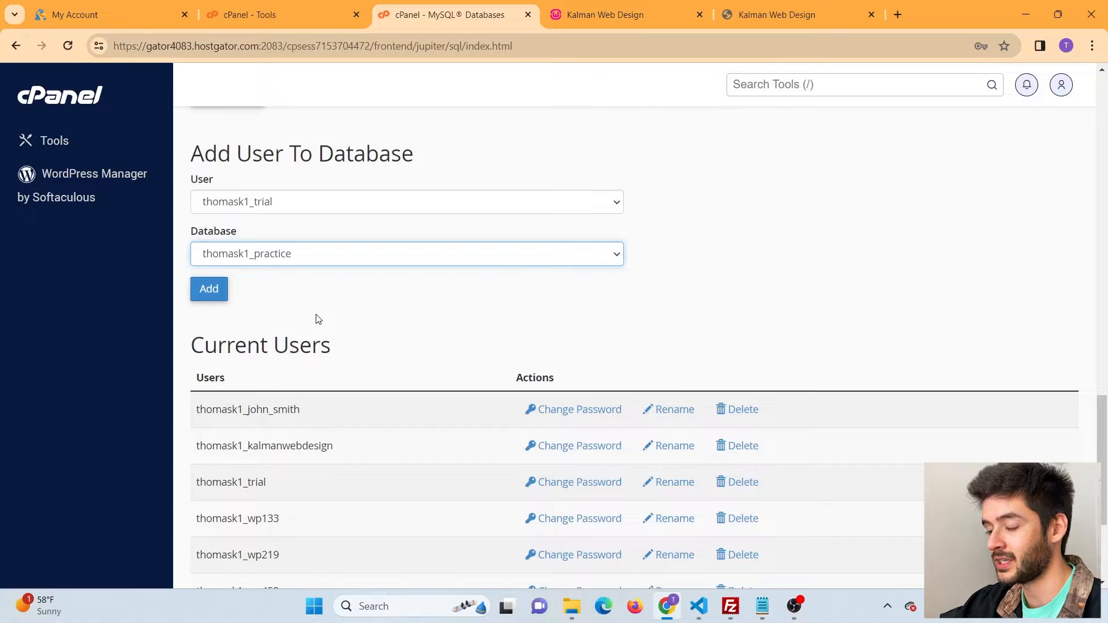
click(220, 293)
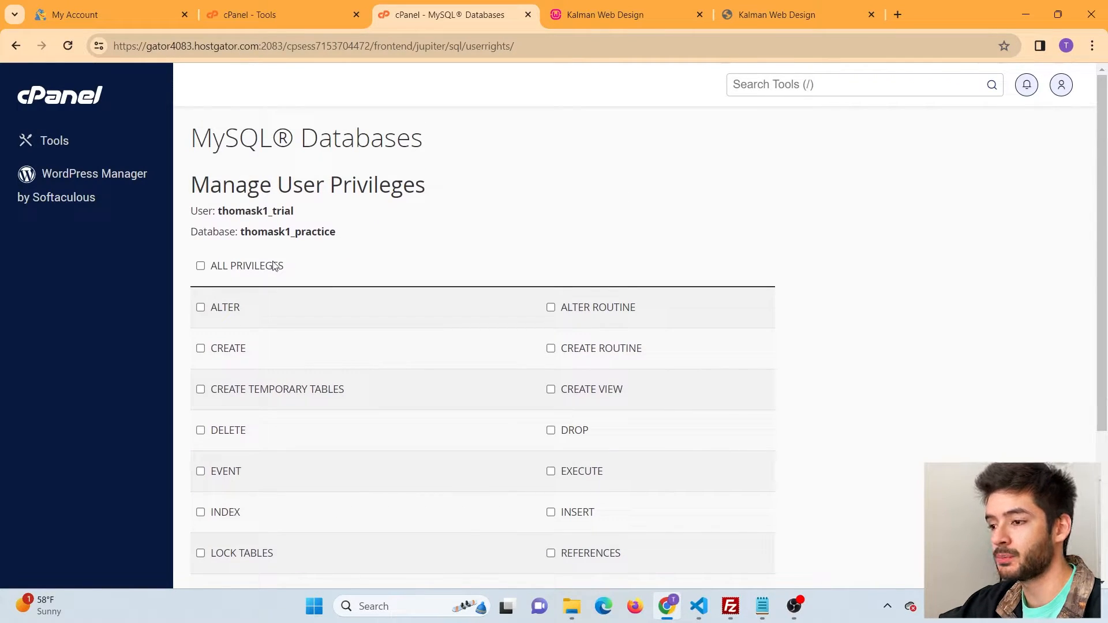
Grant the trial user ALL PRIVILEGES on the practice database and save the changes
click(226, 274)
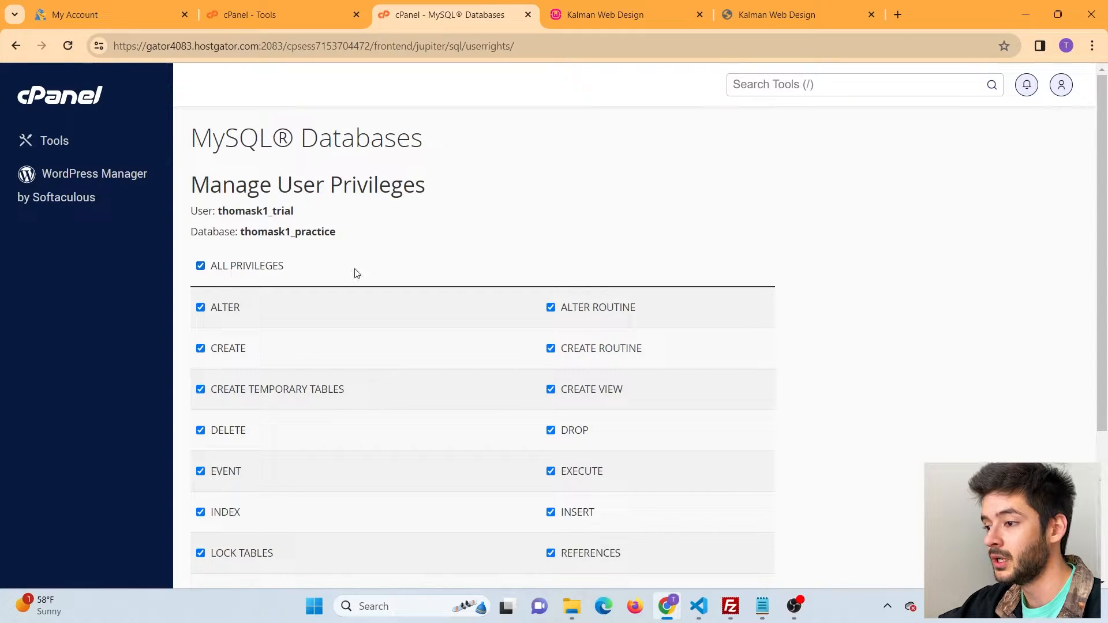
scroll(413, 272, down, 4)
scroll(413, 273, up, 3)
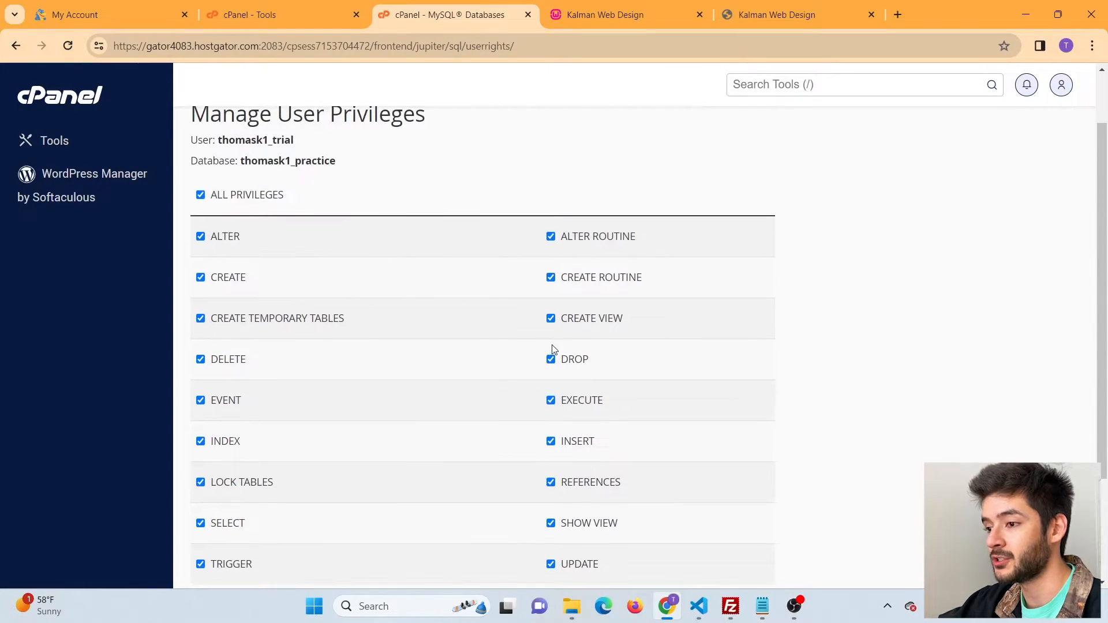
scroll(556, 354, down, 1)
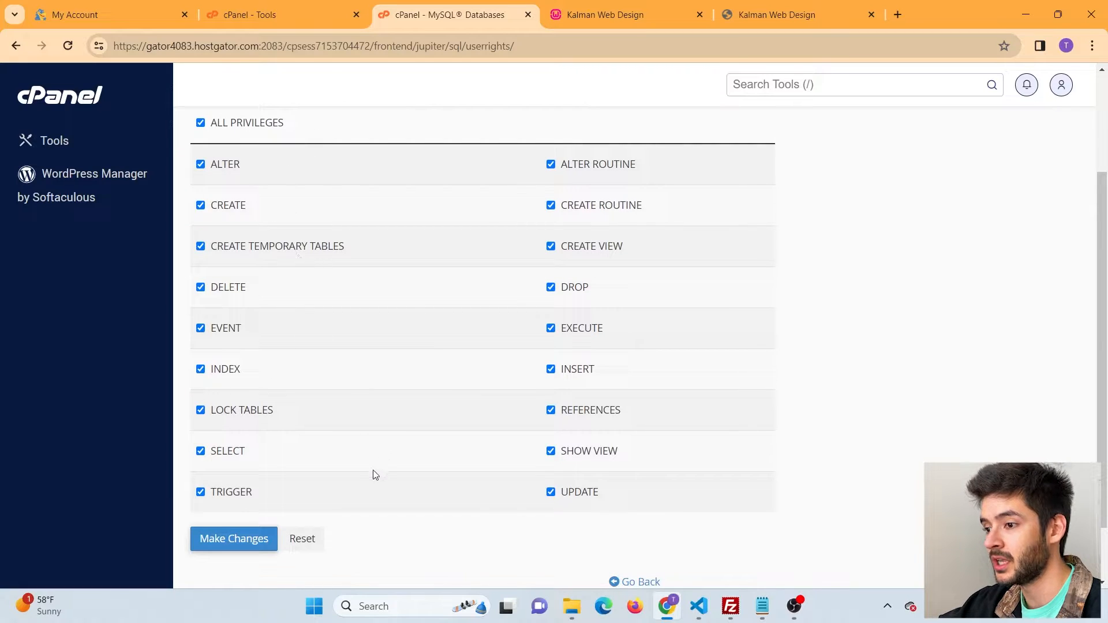
click(249, 537)
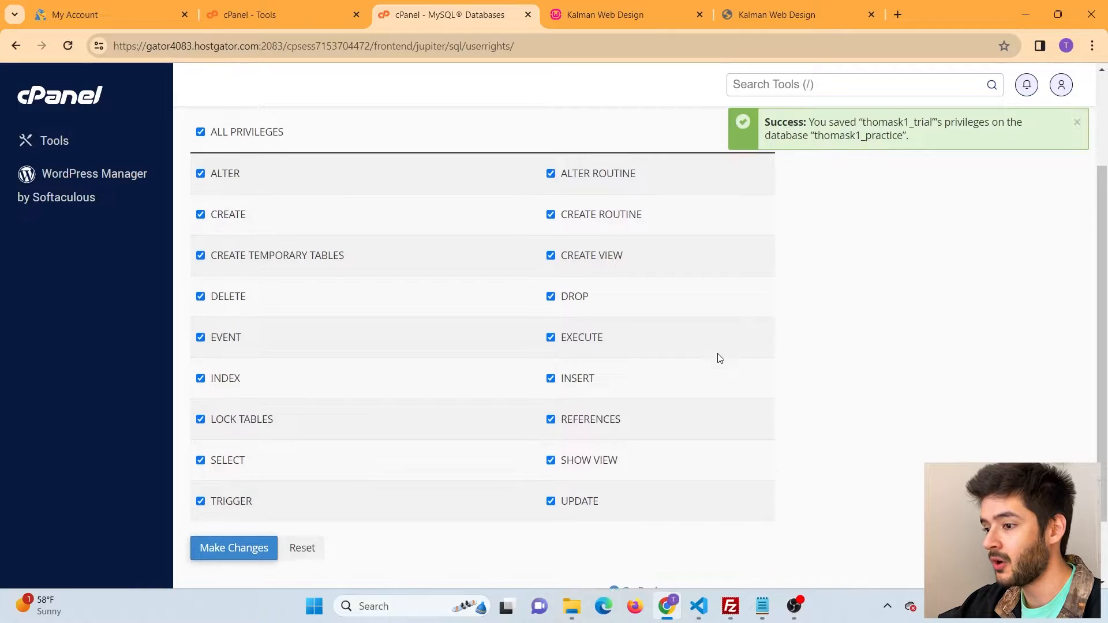
Return to the MySQL Databases page and check the practice database's privileged user in the Current Databases list
scroll(717, 358, up, 3)
scroll(653, 333, down, 3)
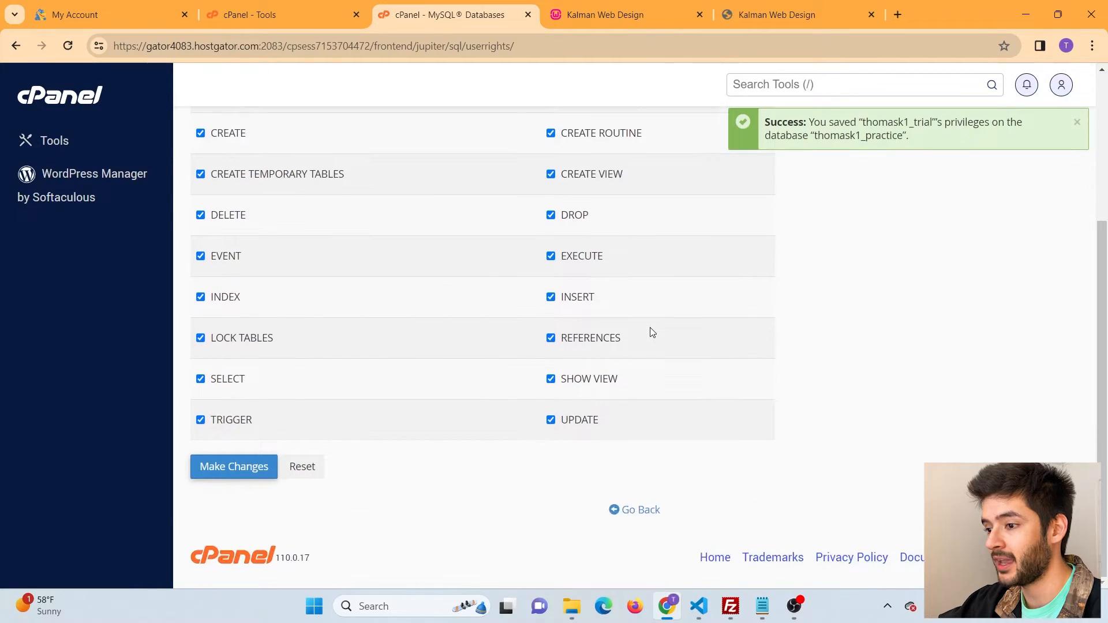
click(630, 510)
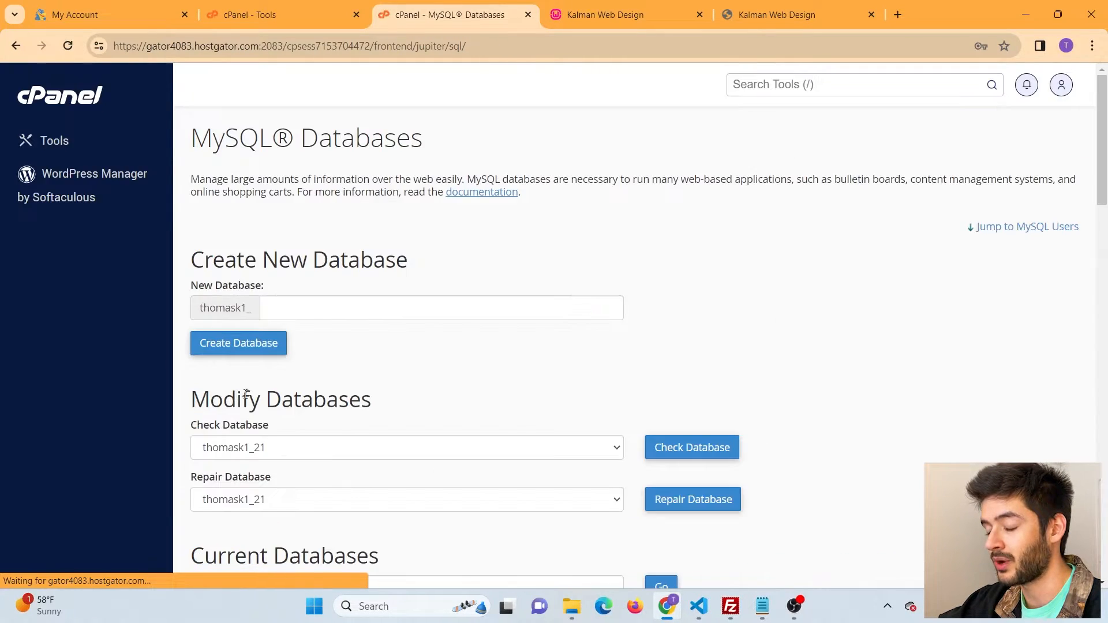
scroll(382, 374, down, 5)
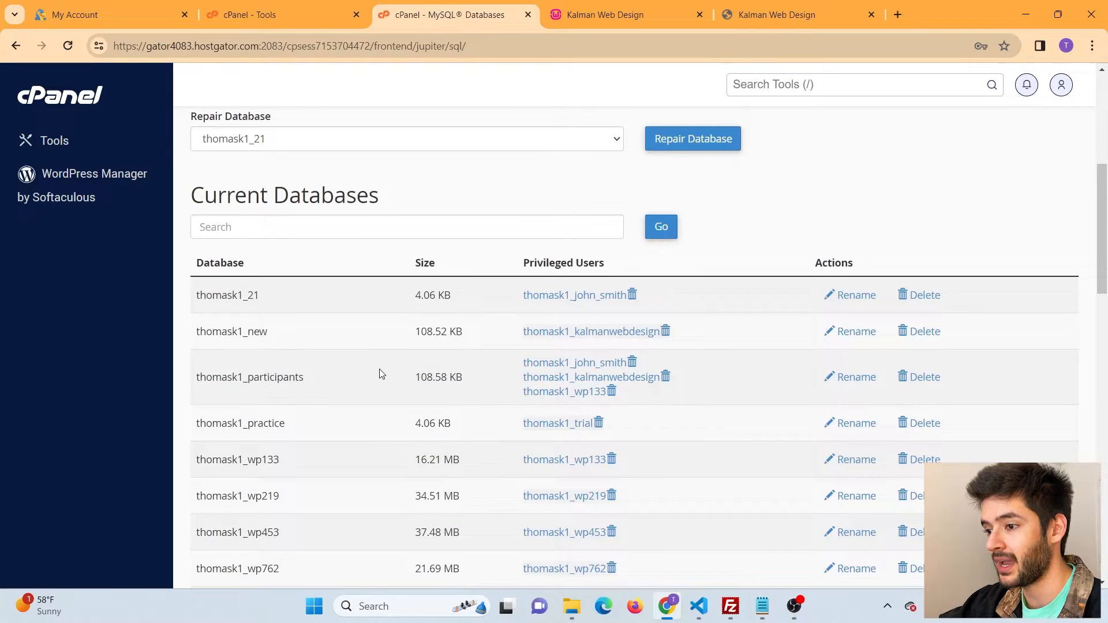
scroll(382, 374, down, 1)
drag(371, 351, 194, 352)
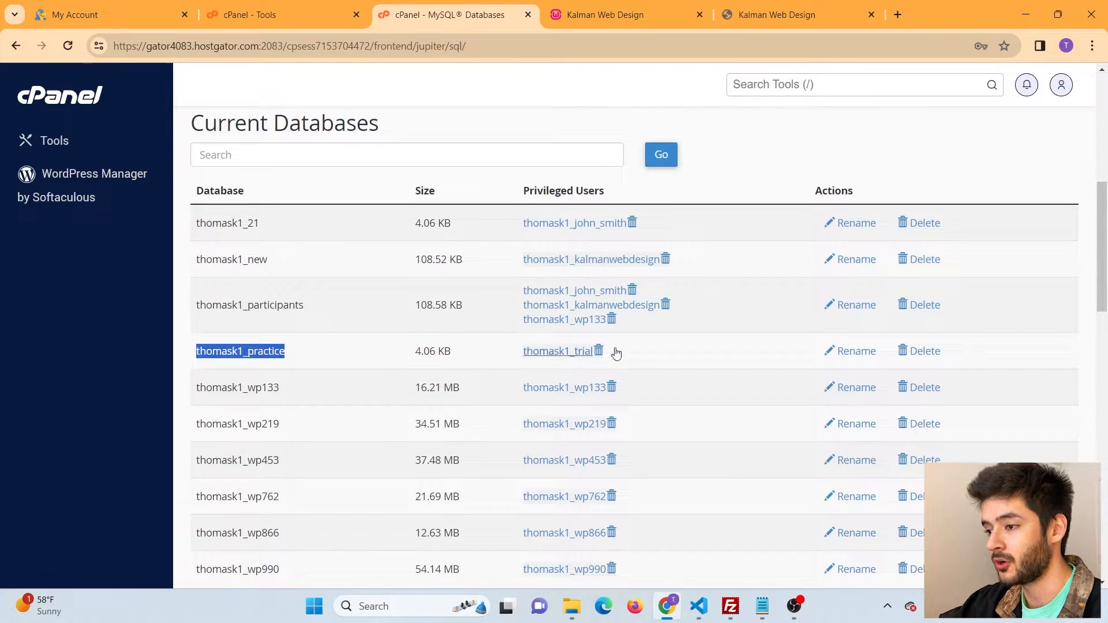
drag(657, 351, 592, 355)
click(515, 359)
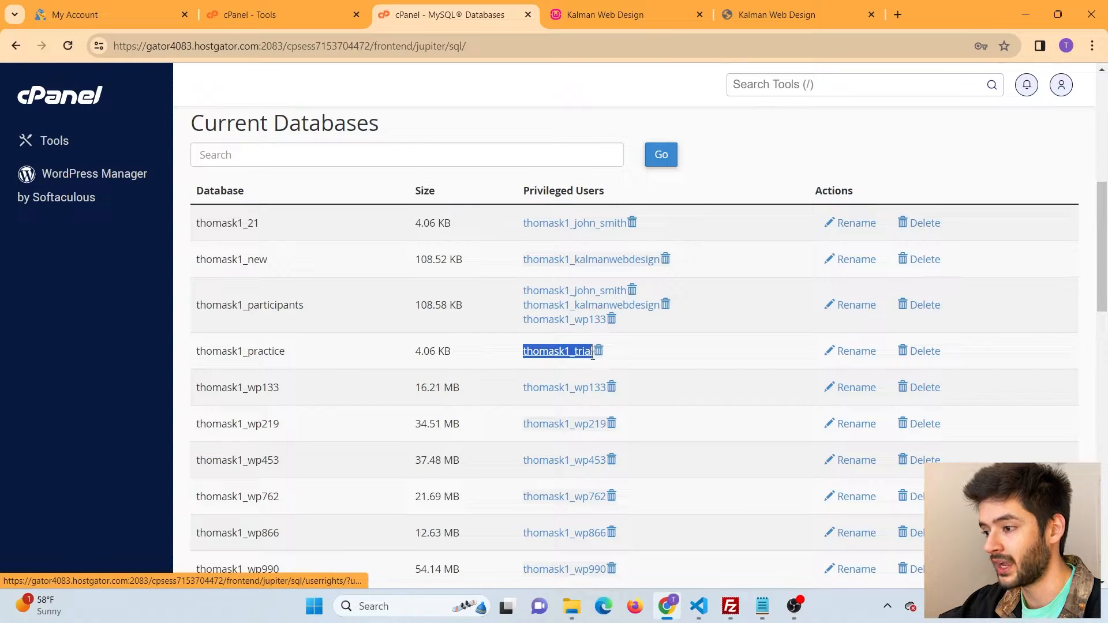
click(647, 363)
scroll(647, 362, up, 2)
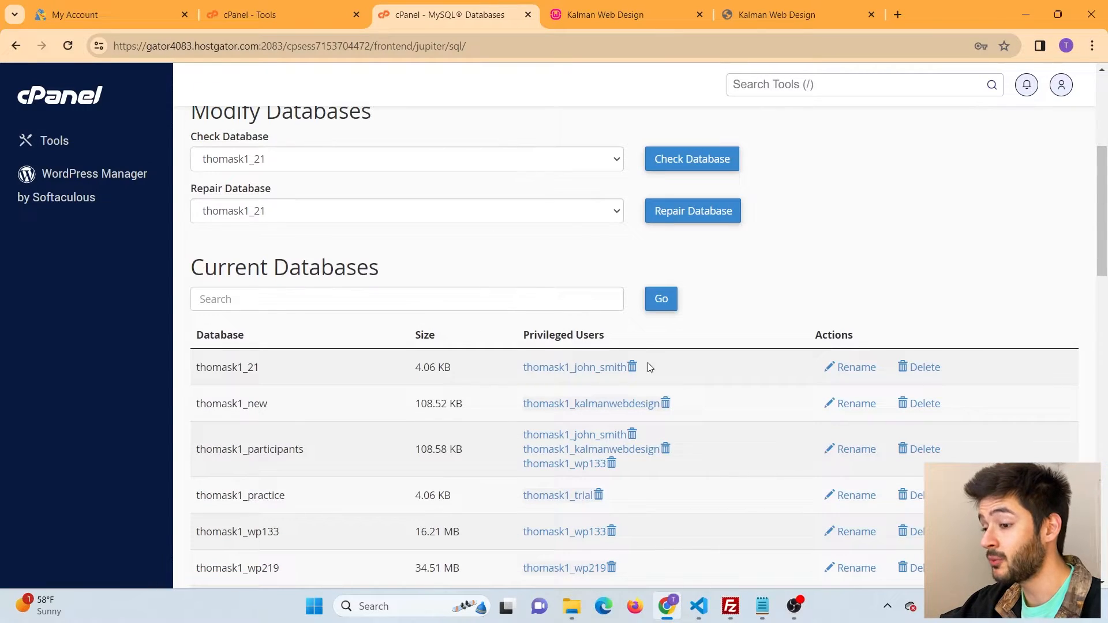
Open the cPanel Tools page in a separate browser tab and launch phpMyAdmin from its Databases section
right_click(52, 142)
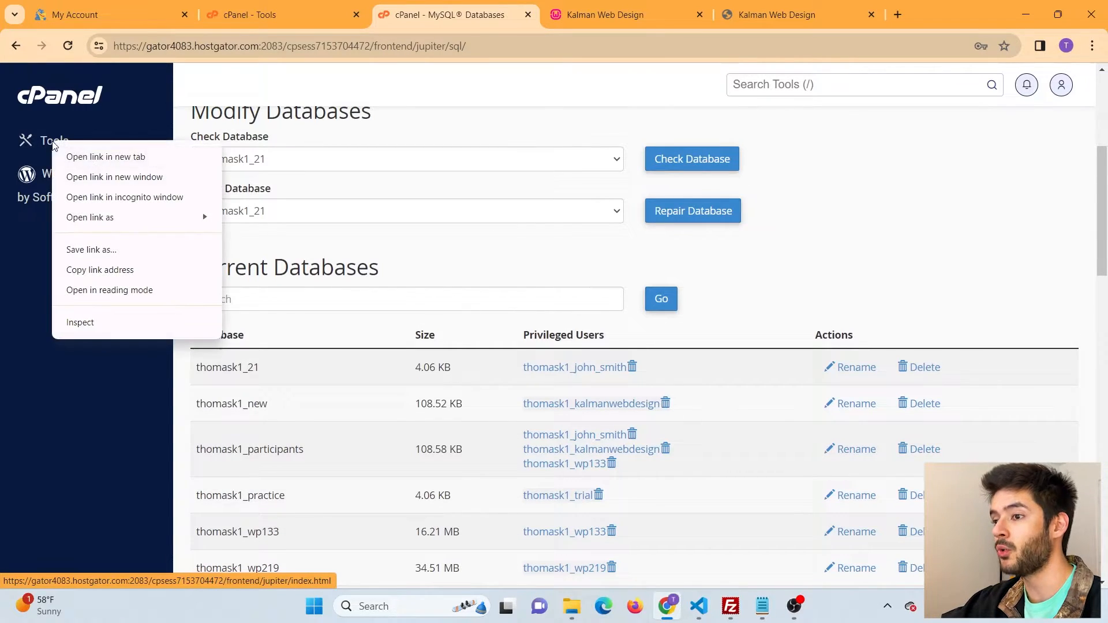
click(102, 158)
click(563, 17)
scroll(392, 295, down, 7)
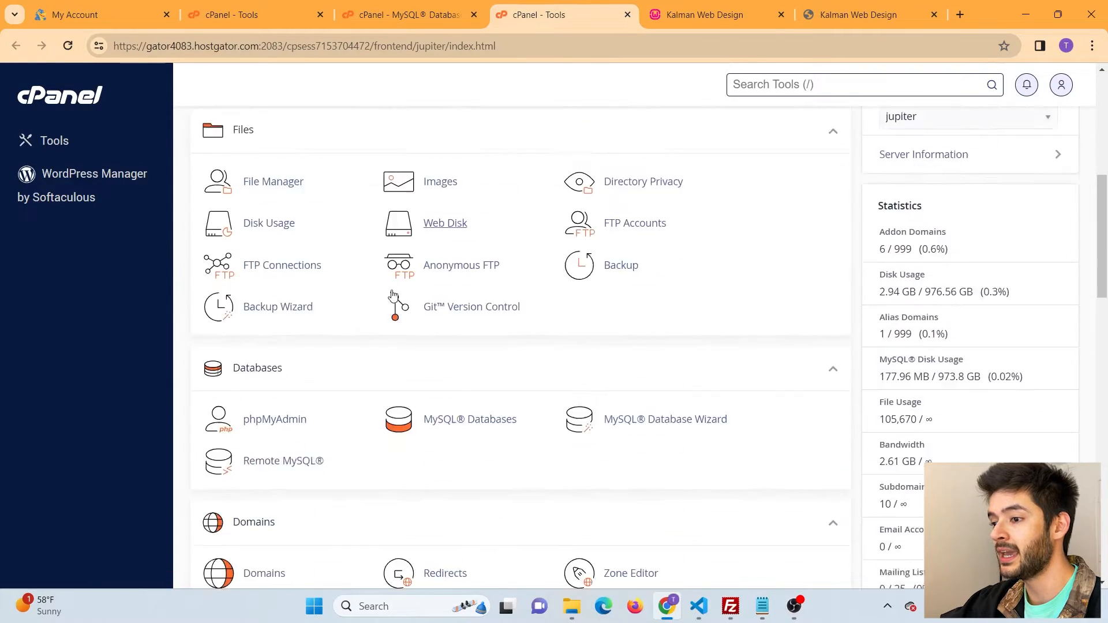
scroll(393, 295, down, 1)
click(276, 348)
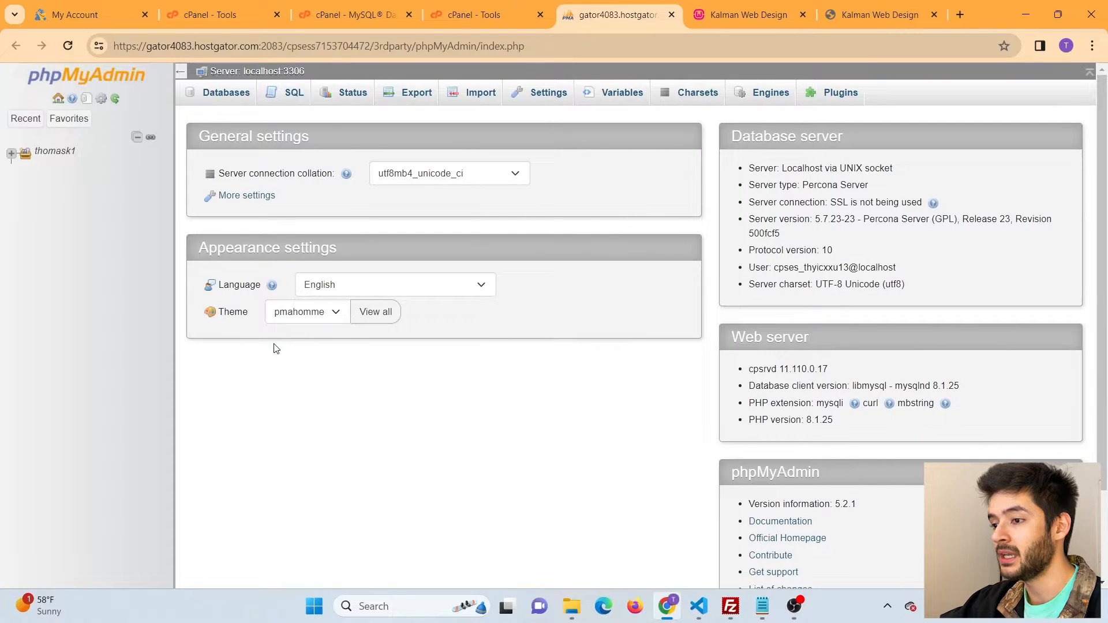
Expand the account's database tree in phpMyAdmin and open the practice database at its new table form
click(12, 153)
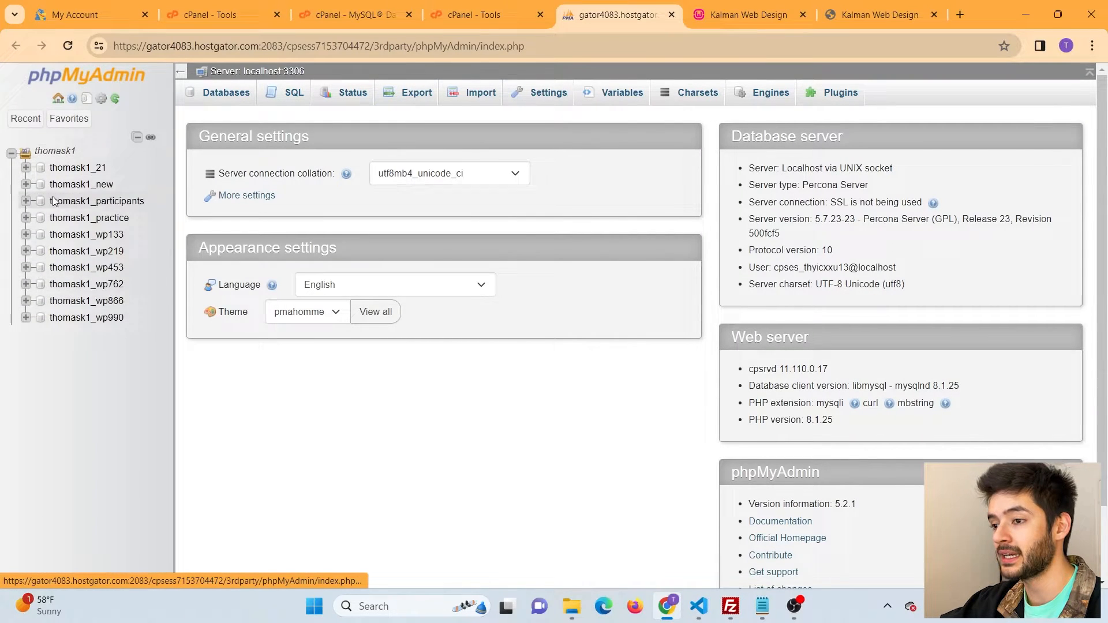
click(77, 219)
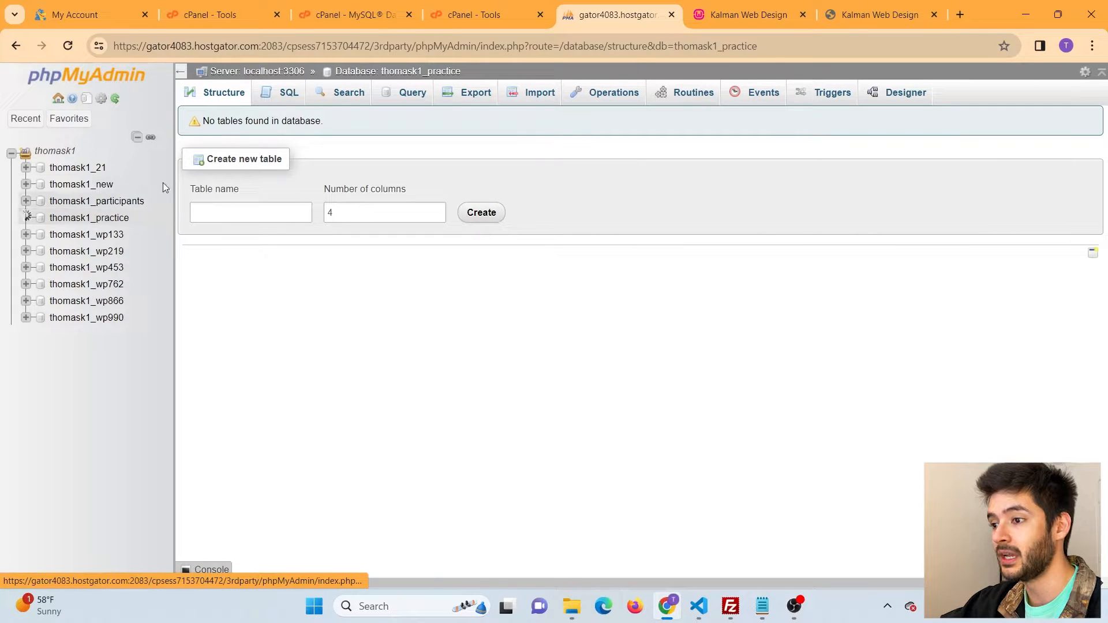
click(268, 218)
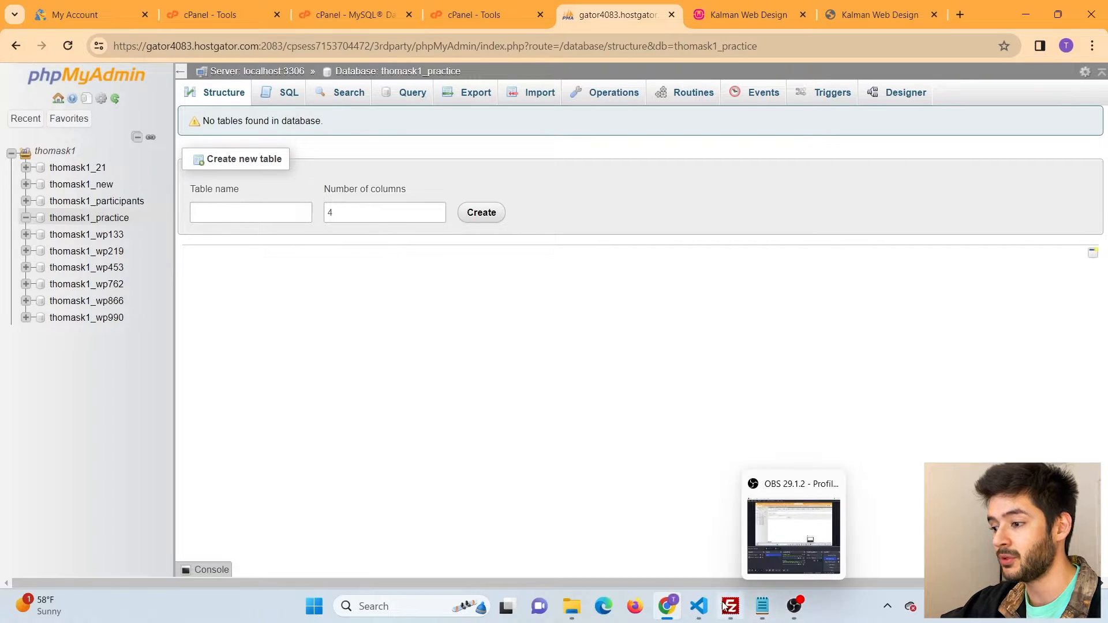
Copy the $TableName value customers from index.php in VS Code and enter it as the new table's name in phpMyAdmin
mouse_move(698, 606)
click(708, 552)
scroll(453, 358, down, 1)
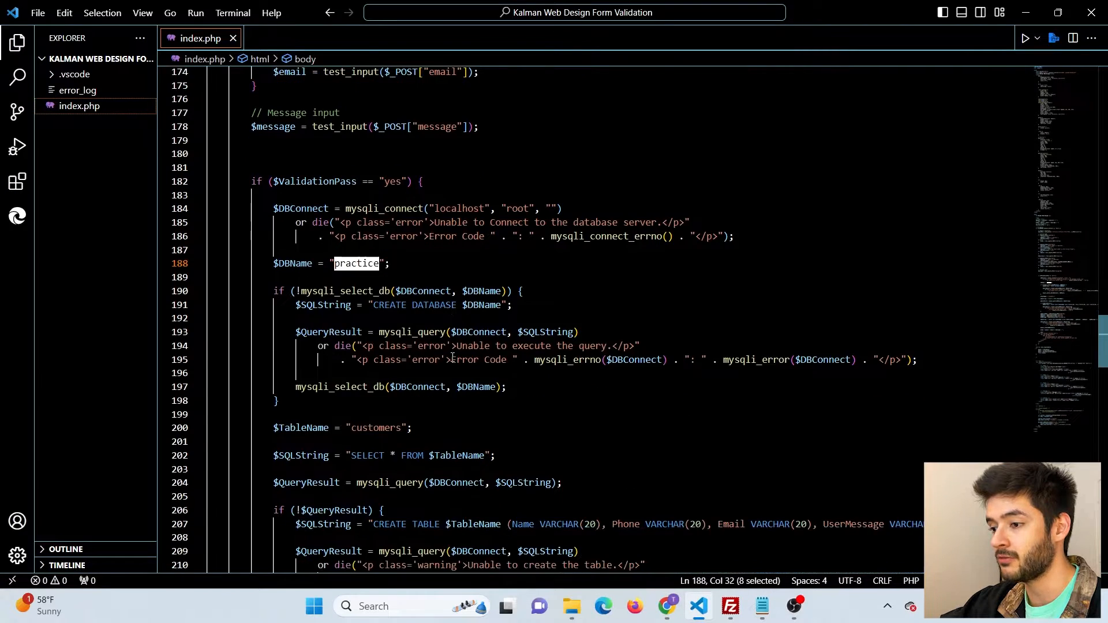
drag(405, 428, 353, 425)
key(ctrl+c)
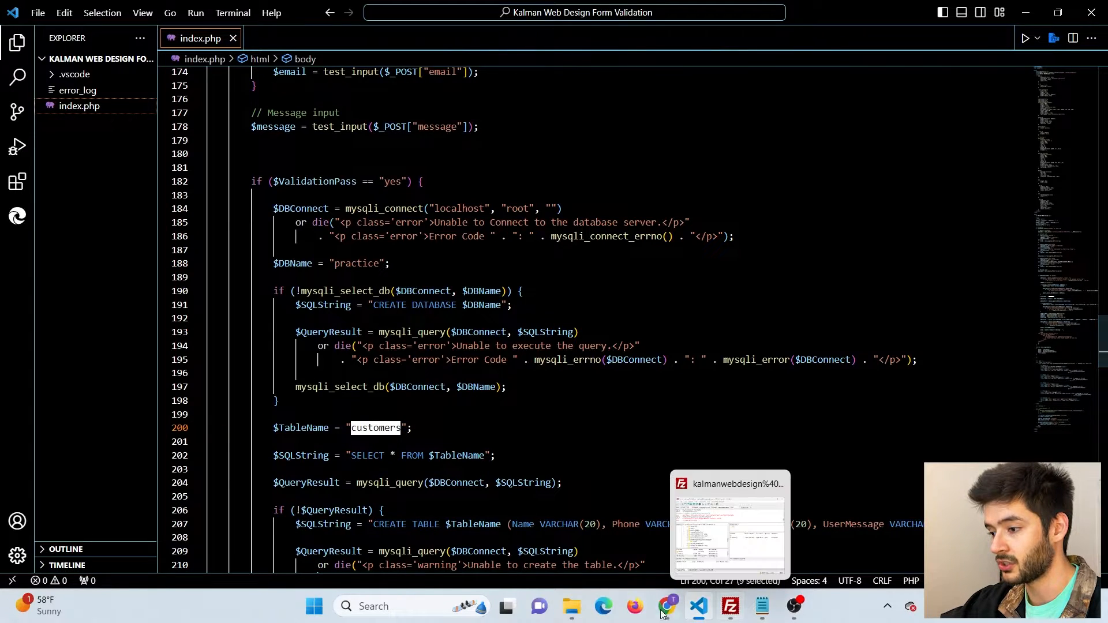
mouse_move(664, 612)
click(663, 541)
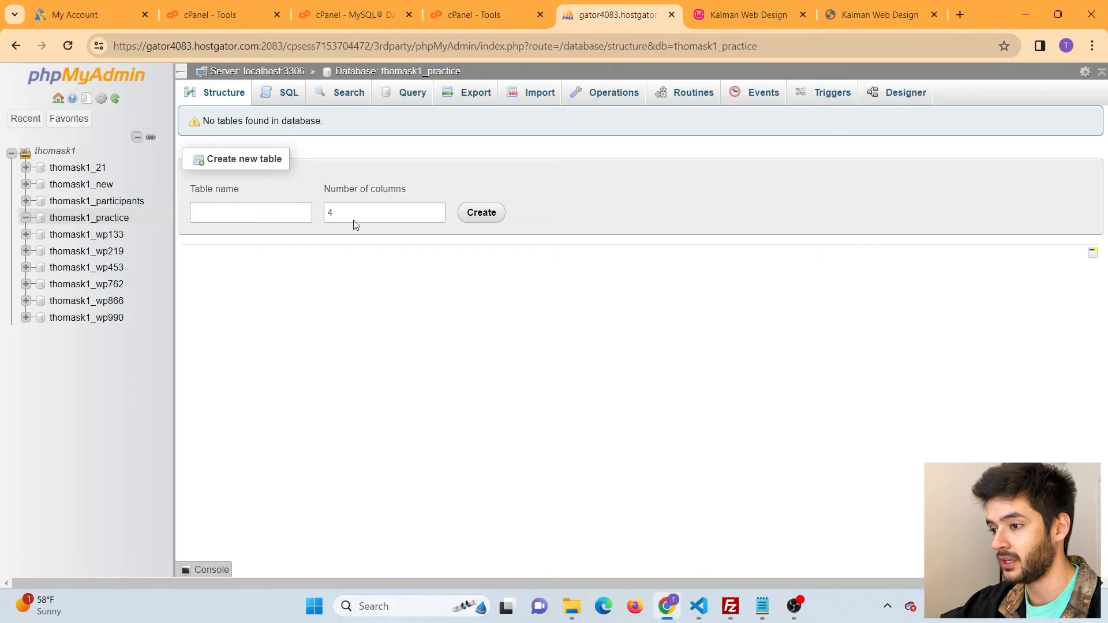
click(244, 215)
key(ctrl+v)
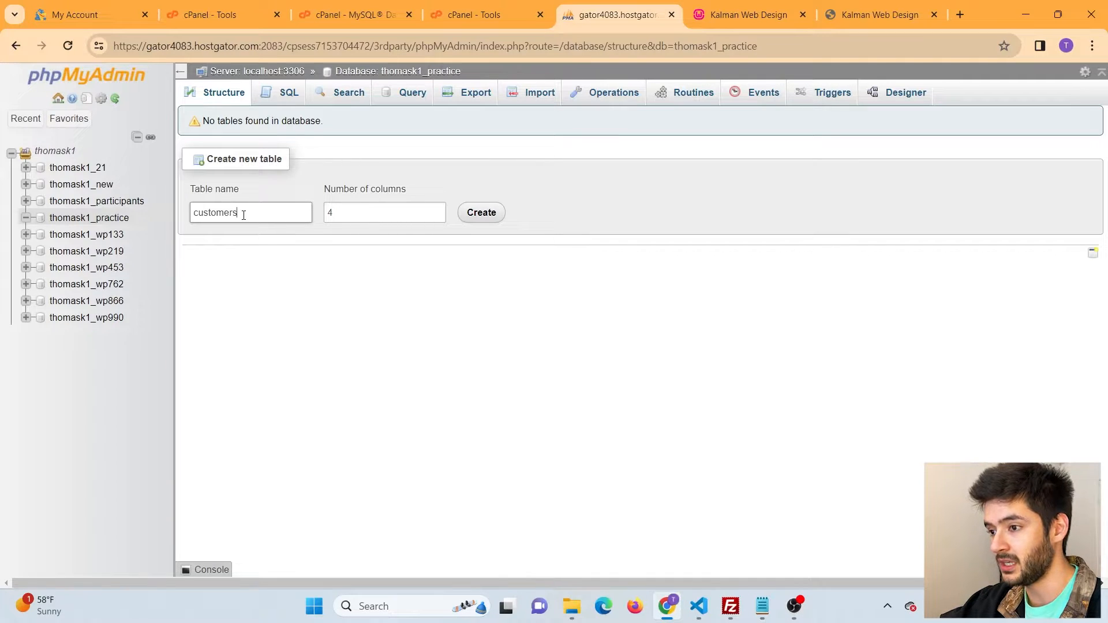
Check the CREATE TABLE columns in index.php in VS Code, then start the customers table with 4 columns in phpMyAdmin
mouse_move(698, 606)
click(703, 530)
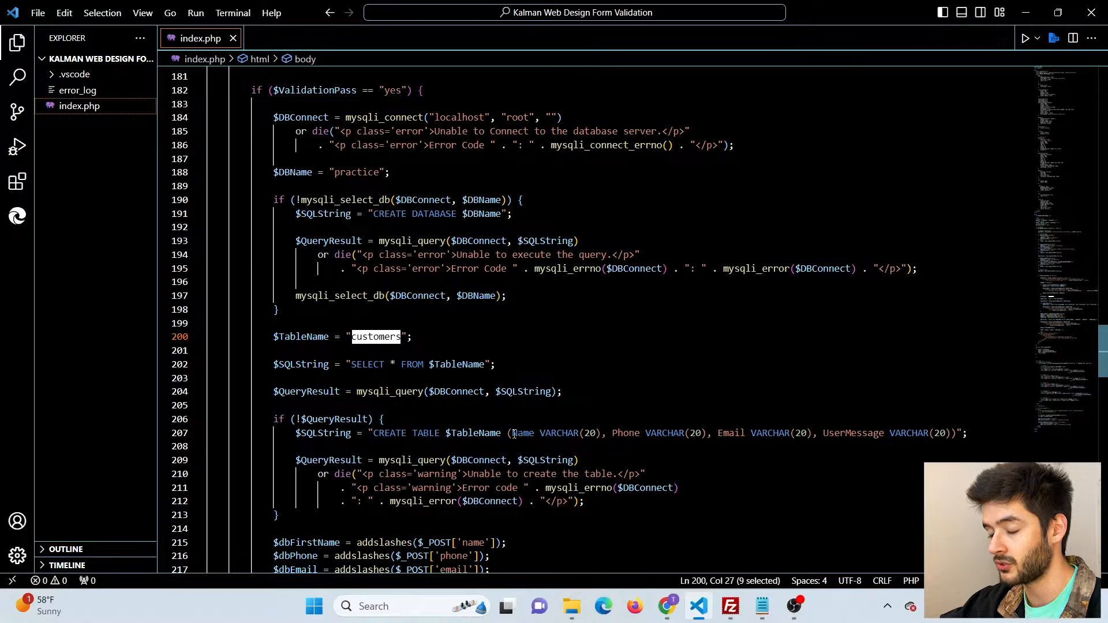
key(alt+Tab)
click(353, 220)
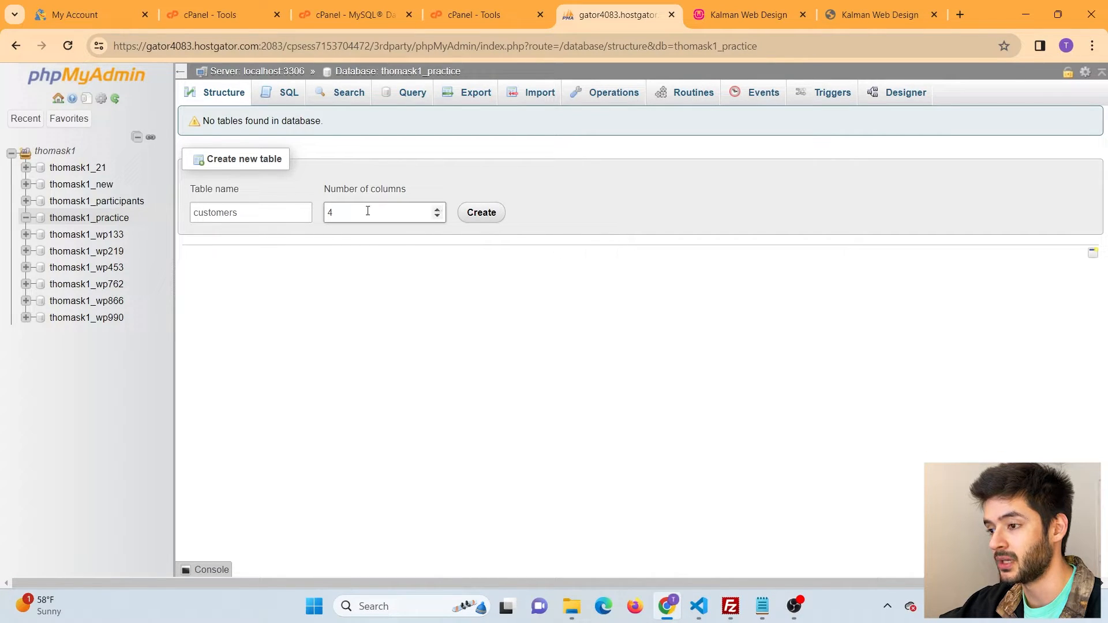
click(481, 212)
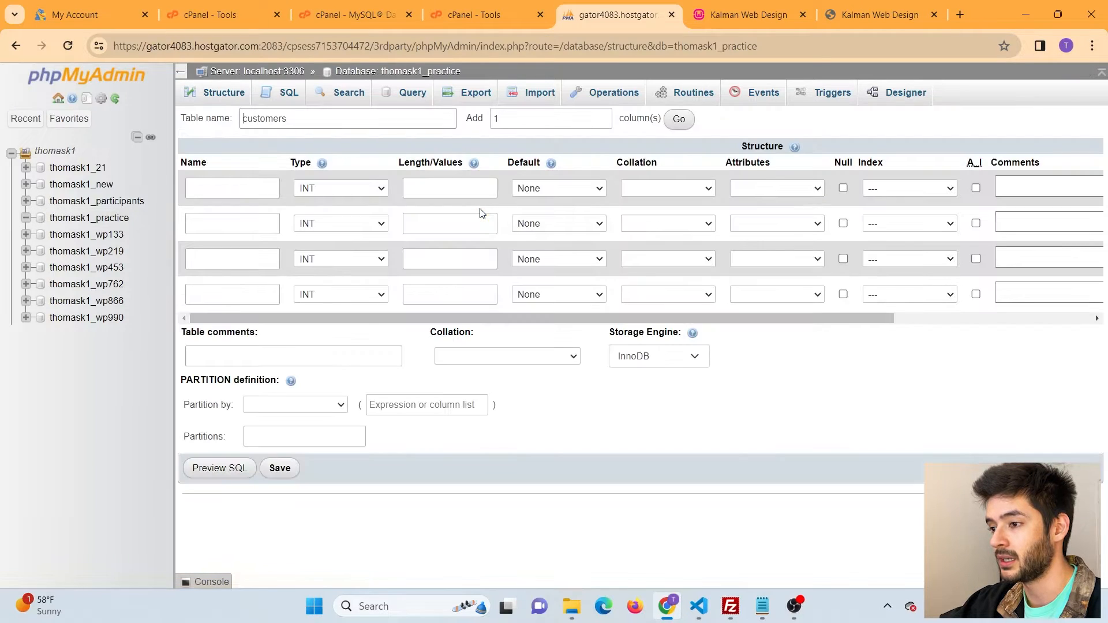
Review the column names and data types in the CREATE TABLE statement of index.php in VS Code, and return to phpMyAdmin
click(231, 187)
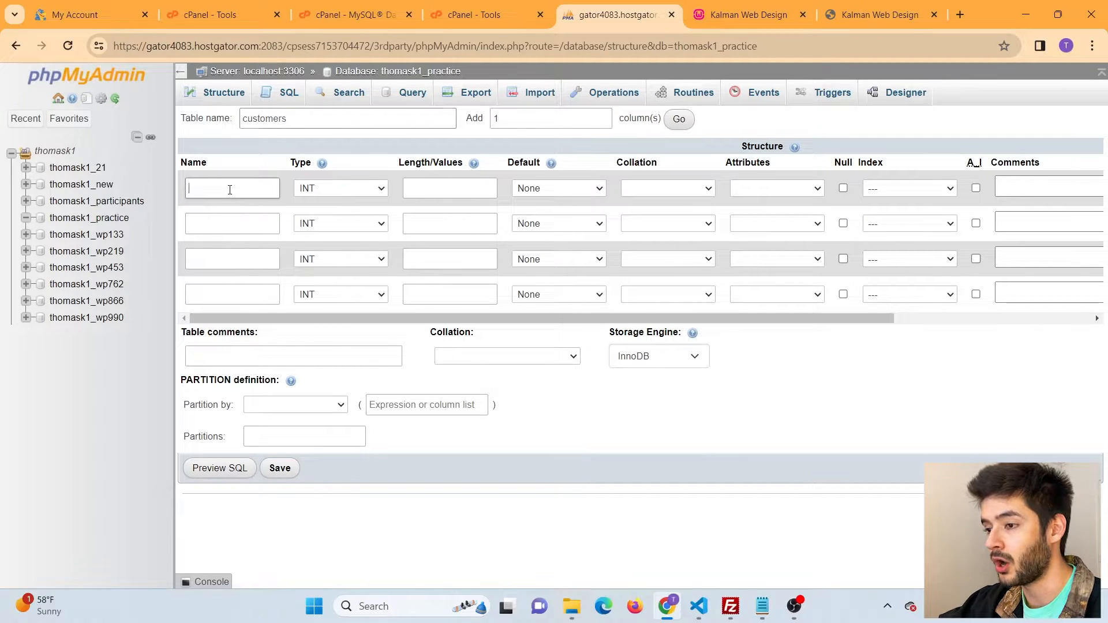
key(alt+Tab)
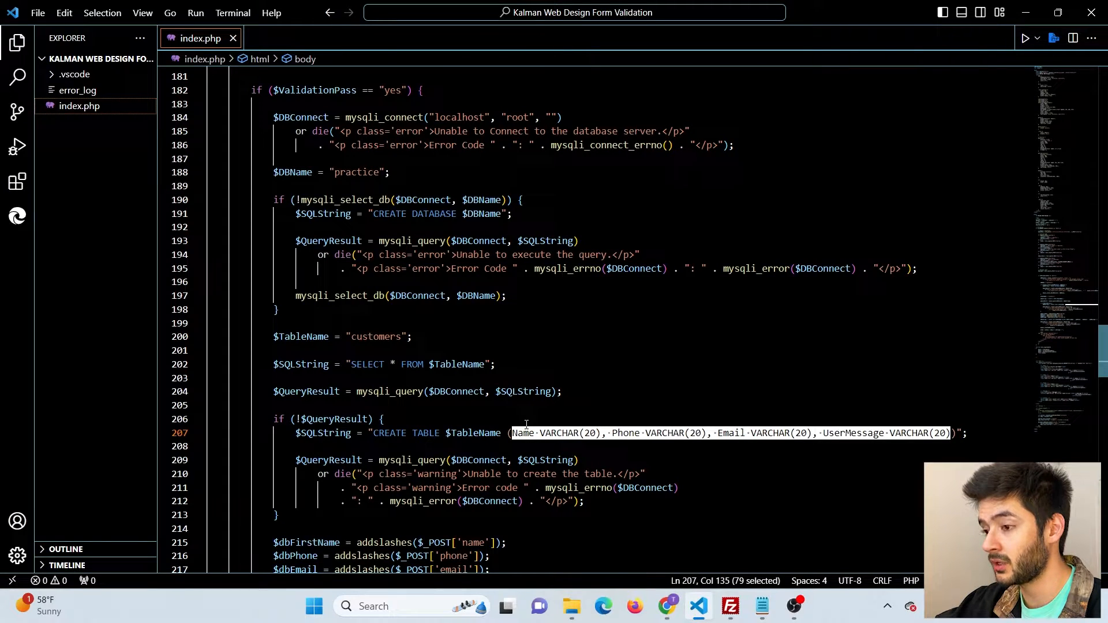
click(523, 434)
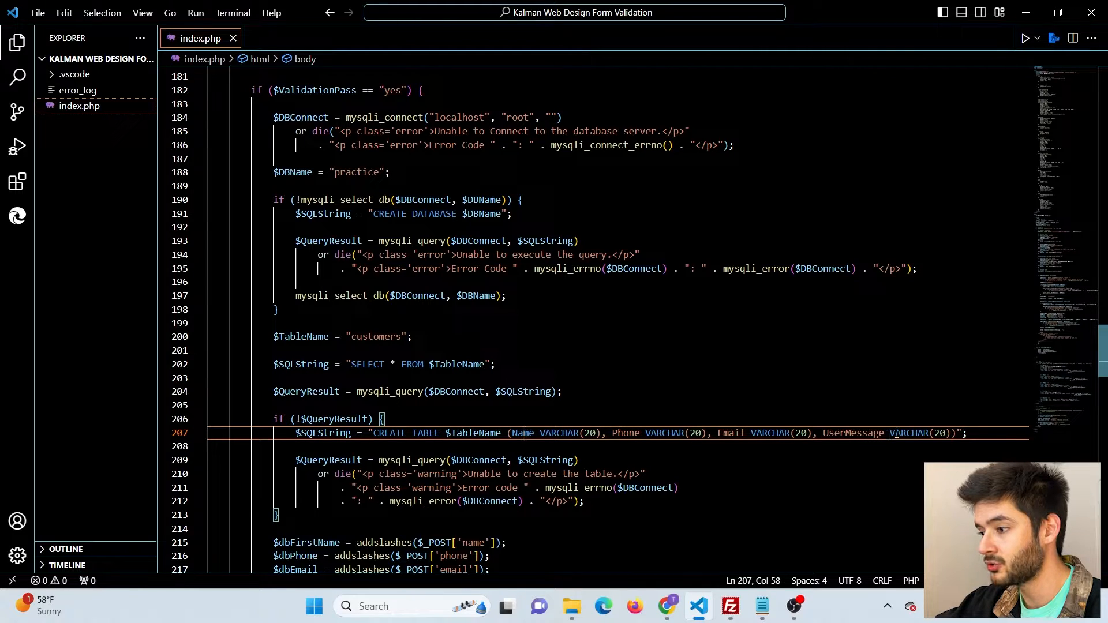
drag(749, 432, 812, 433)
mouse_move(663, 606)
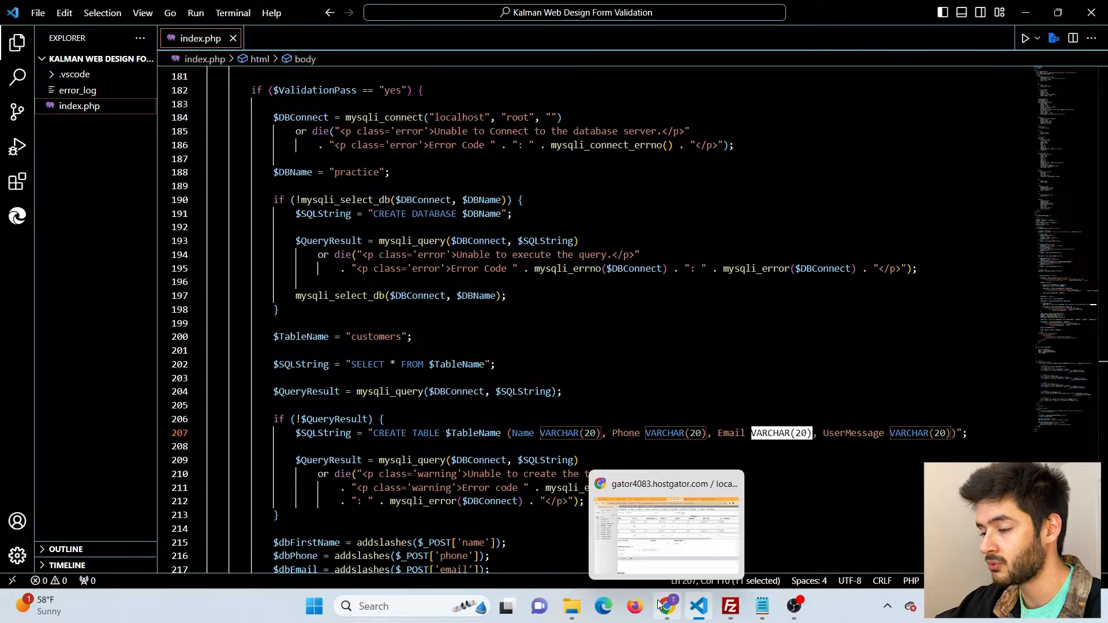
click(672, 548)
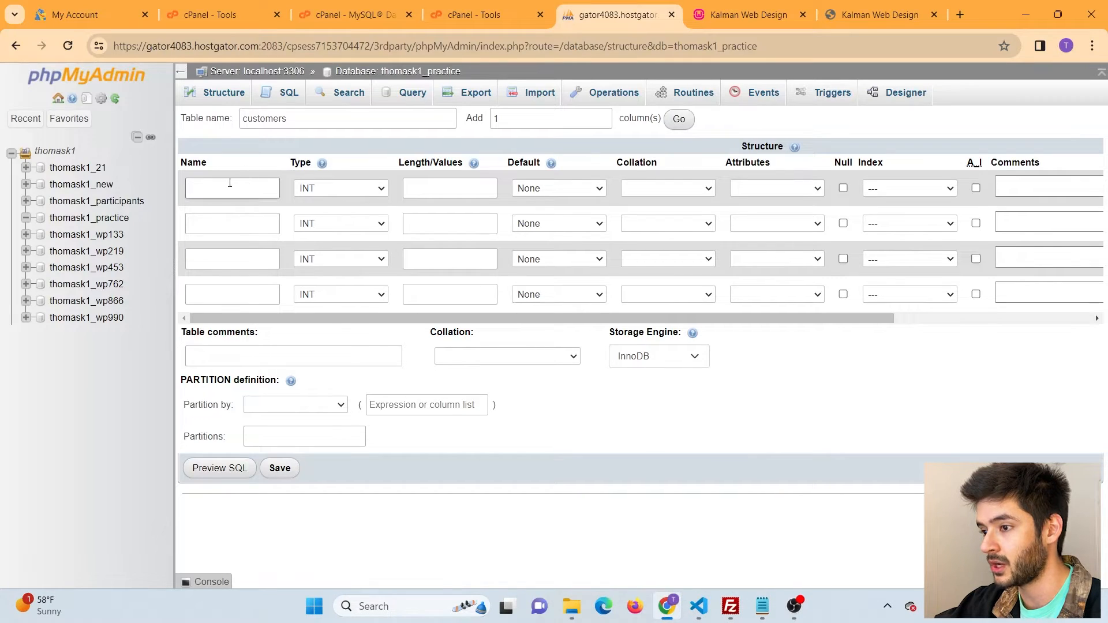
Name the four columns of the customers table Name, Phone, Email and UserMessage
text(Name)
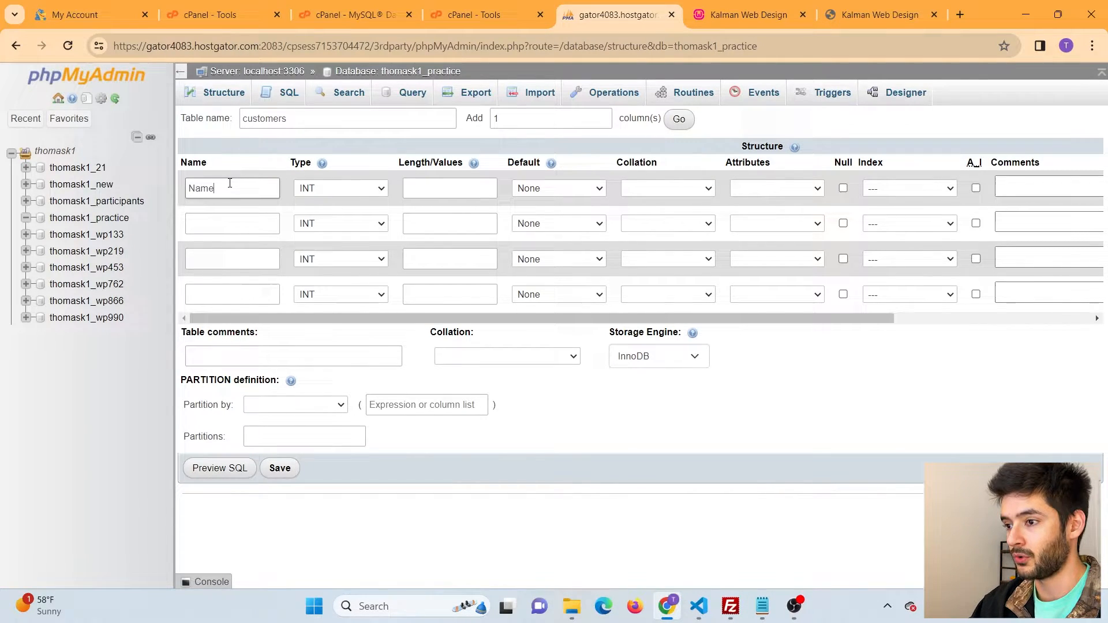
click(219, 223)
text(Phone)
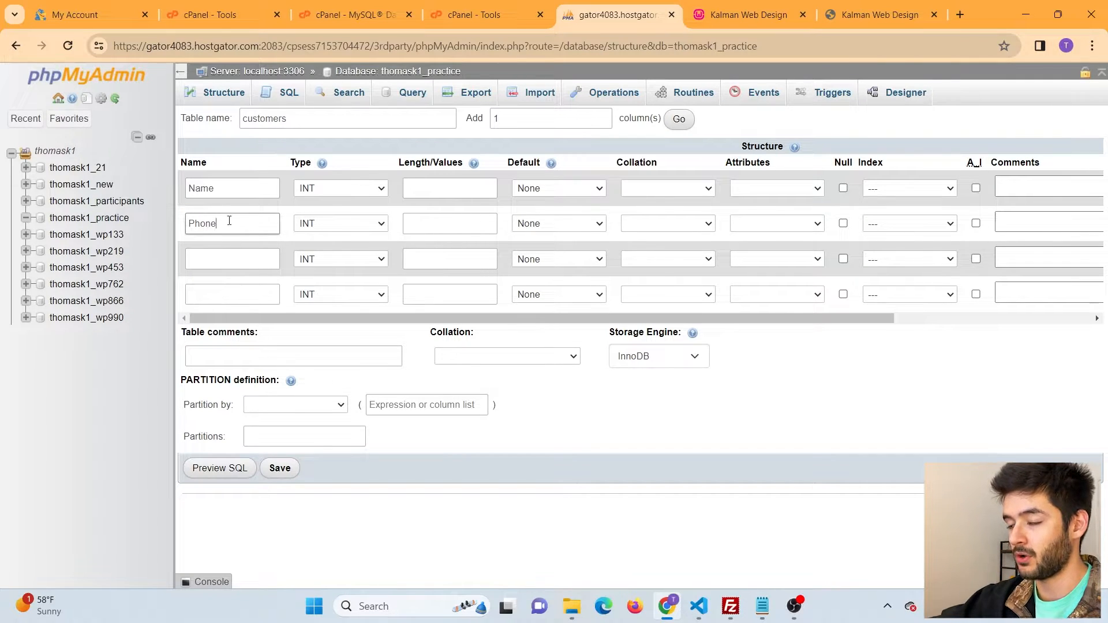
click(240, 257)
text(Email)
click(250, 292)
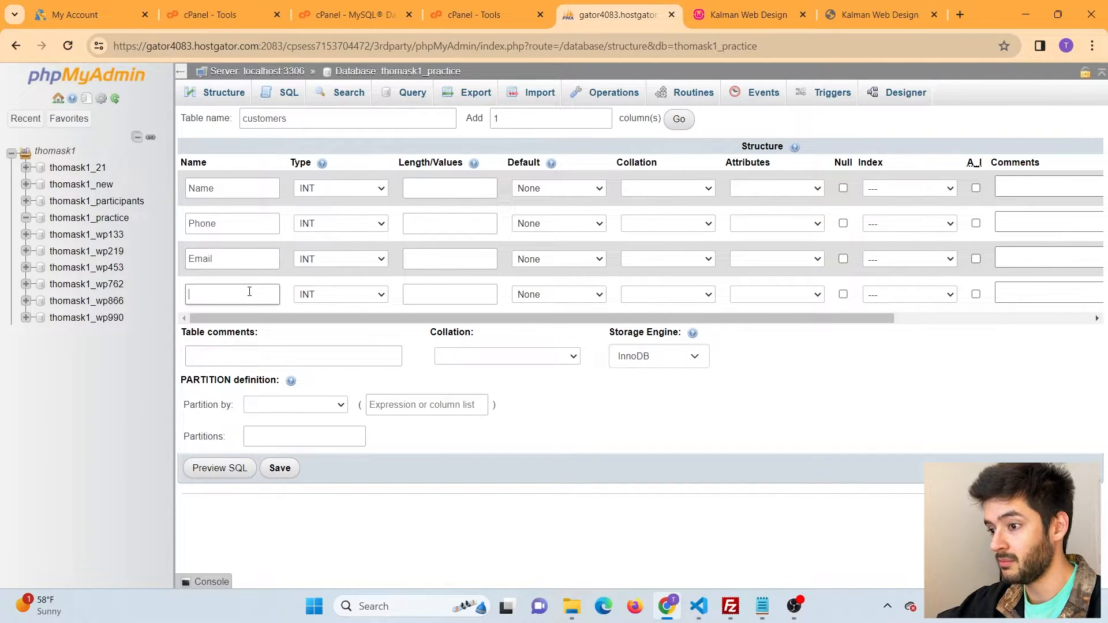
text(User)
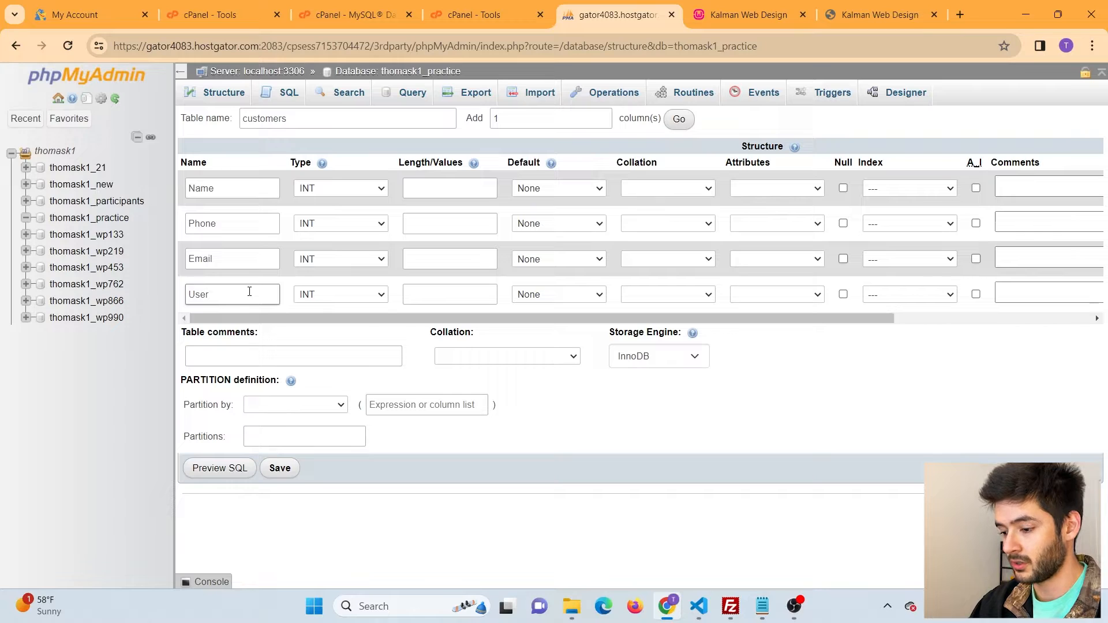
text(Message)
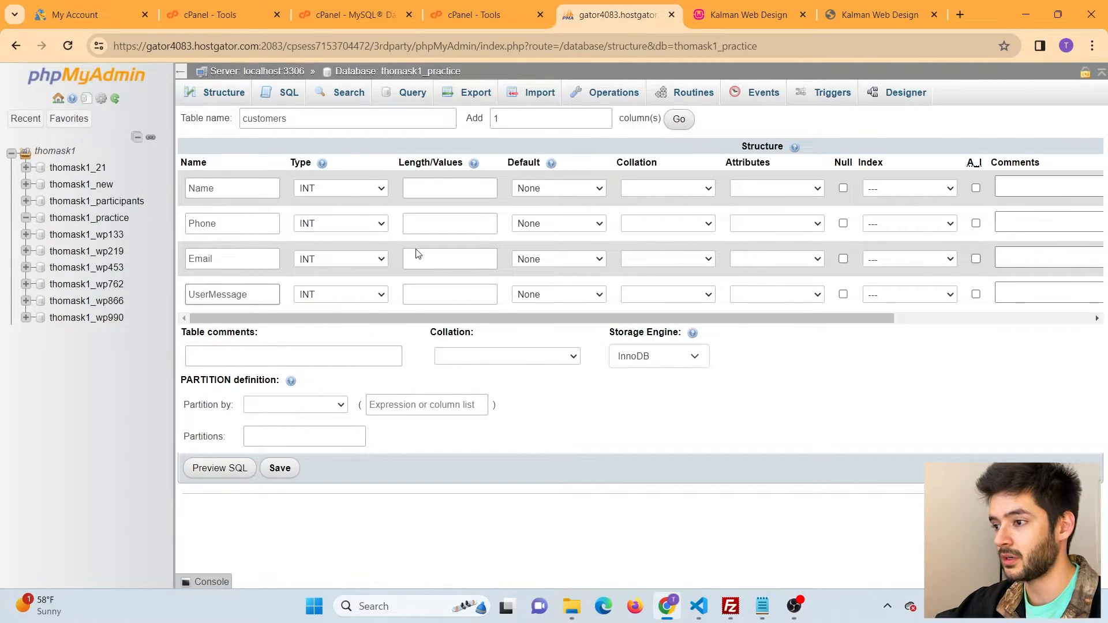
Set the data type of the Name, Phone, Email and UserMessage columns to VARCHAR
click(355, 192)
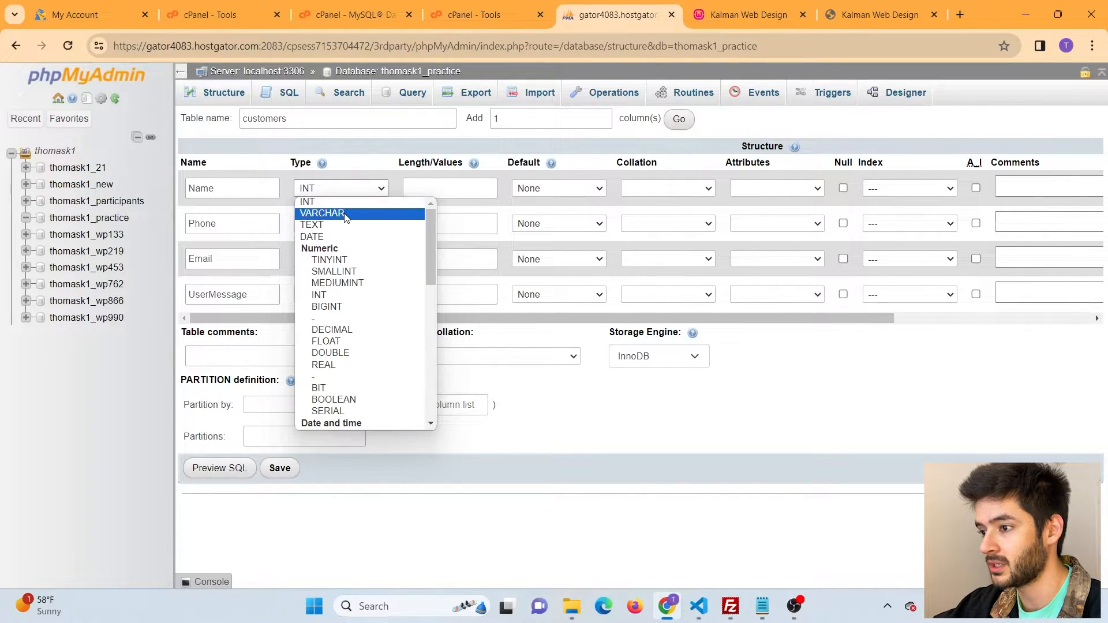
click(341, 213)
click(338, 226)
click(322, 249)
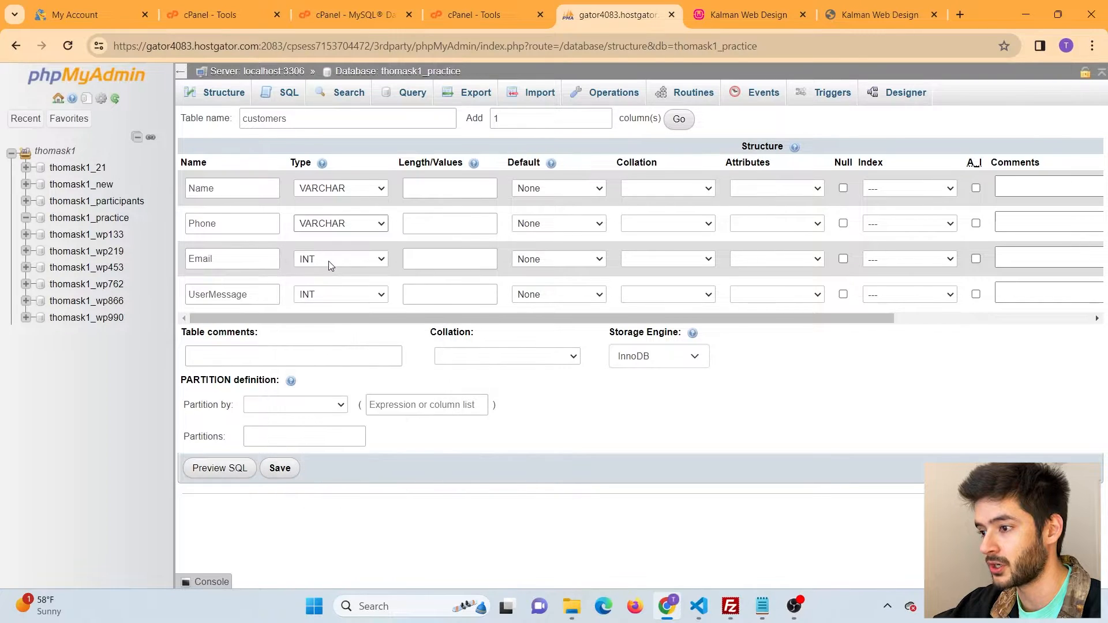
click(341, 259)
click(322, 284)
click(340, 294)
click(322, 320)
Set the length of all four VARCHAR columns to 20
click(425, 190)
text(20)
click(437, 215)
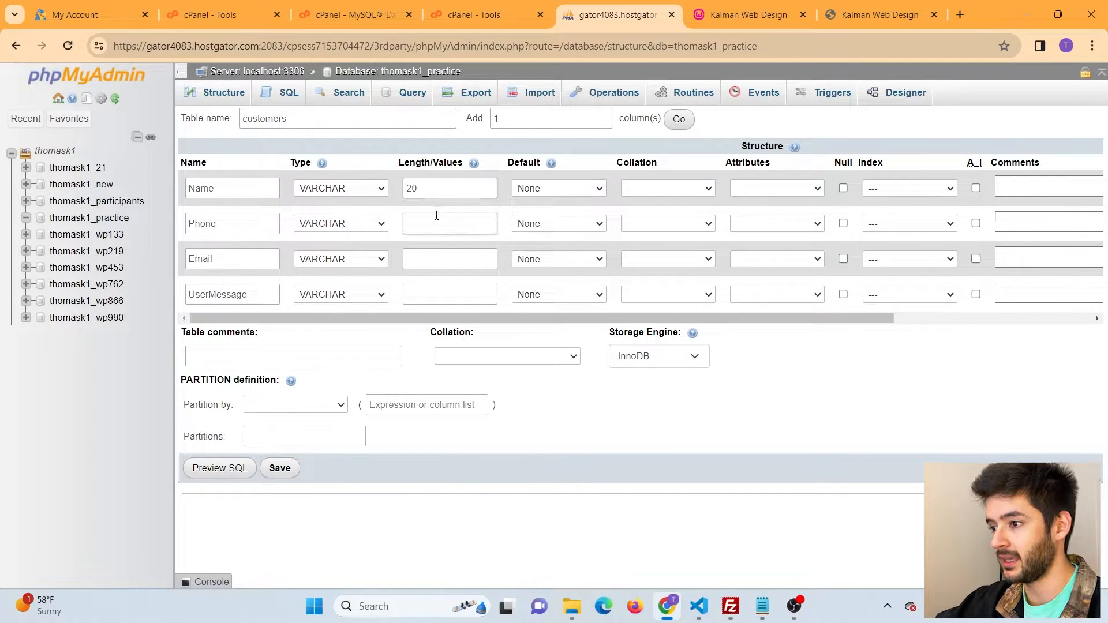
text(20)
click(436, 258)
text(2)
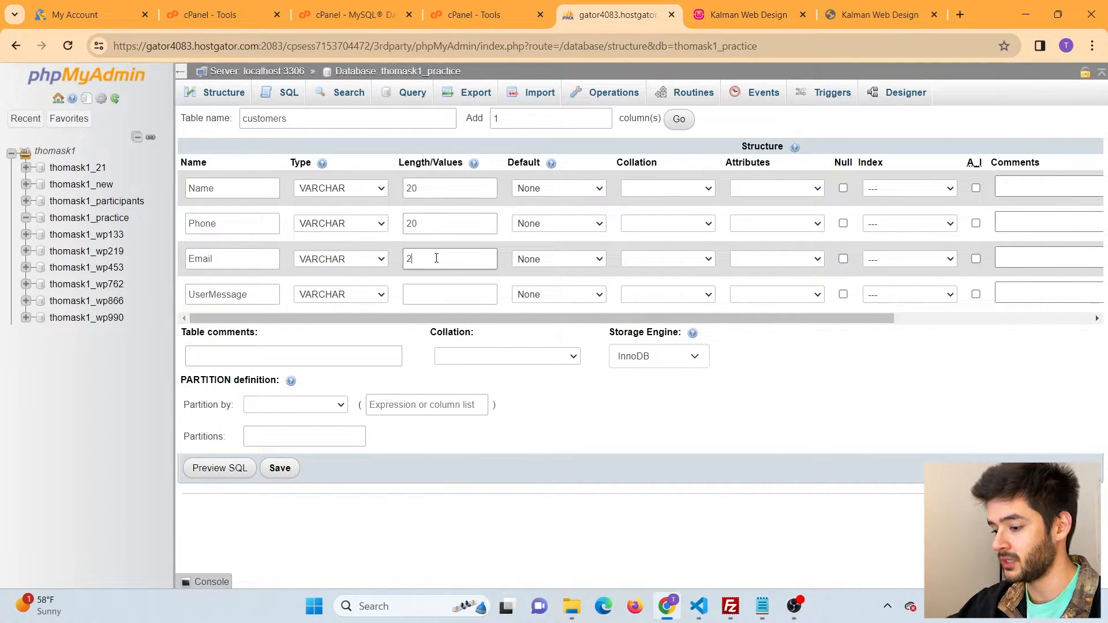
text(0)
click(441, 293)
text(20)
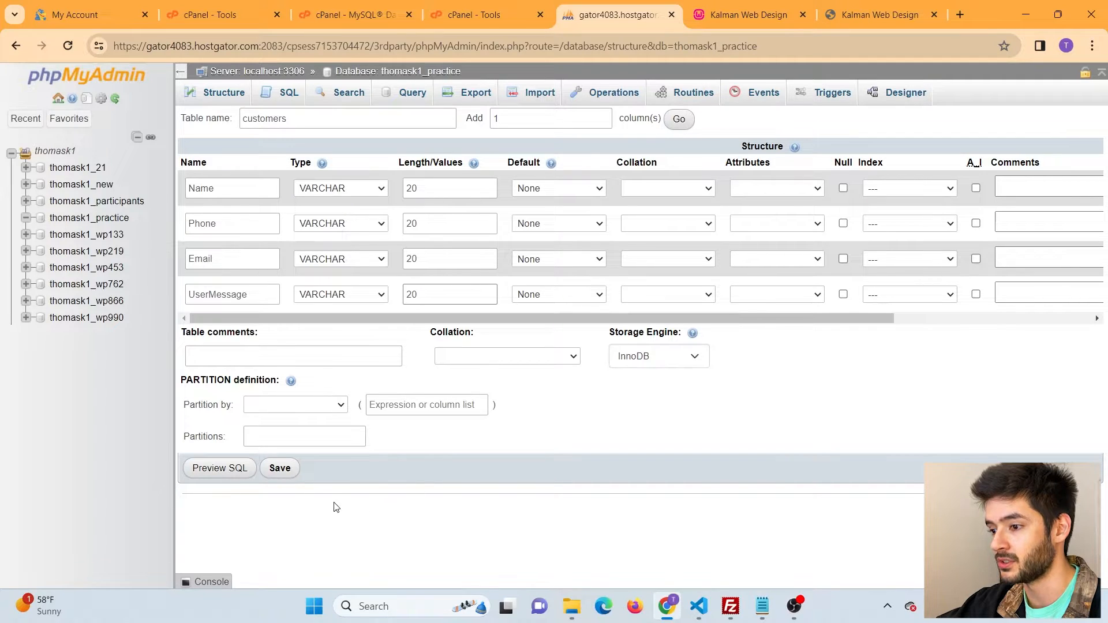
Save the customers table and open it to browse its contents
click(291, 473)
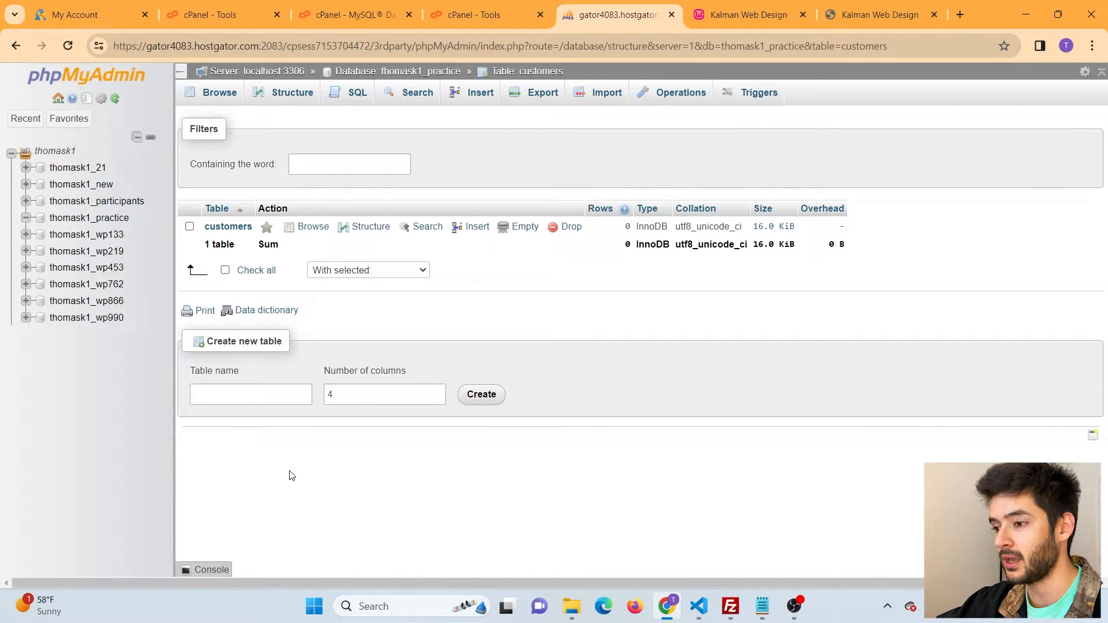
click(217, 232)
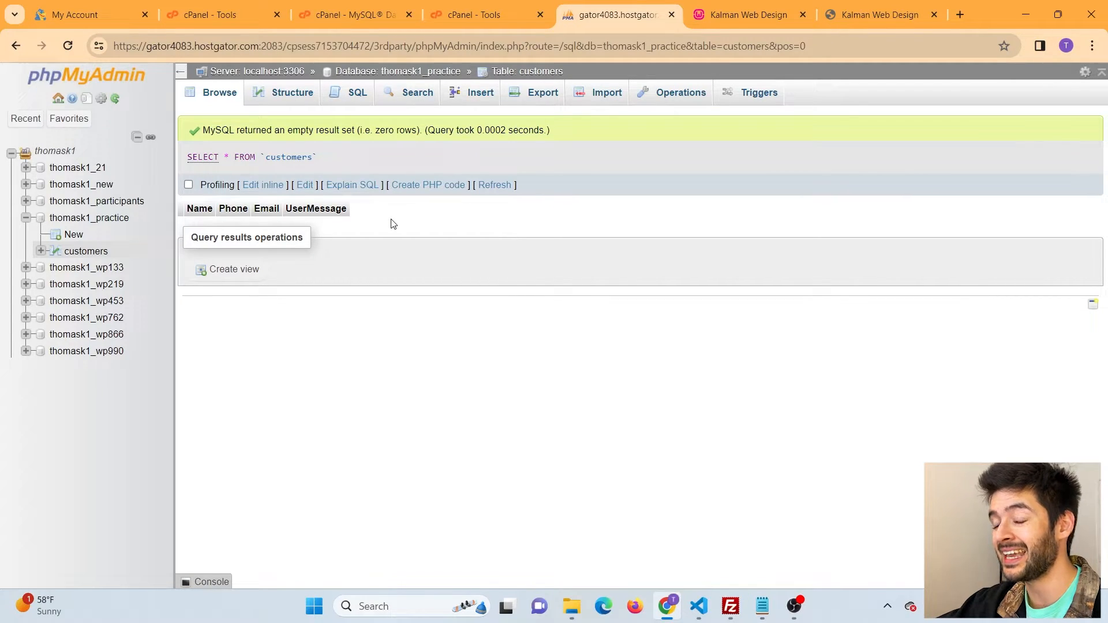
In index.php in VS Code, move the test_input function below the $ValidationPass if block, before the closing PHP tag
click(698, 606)
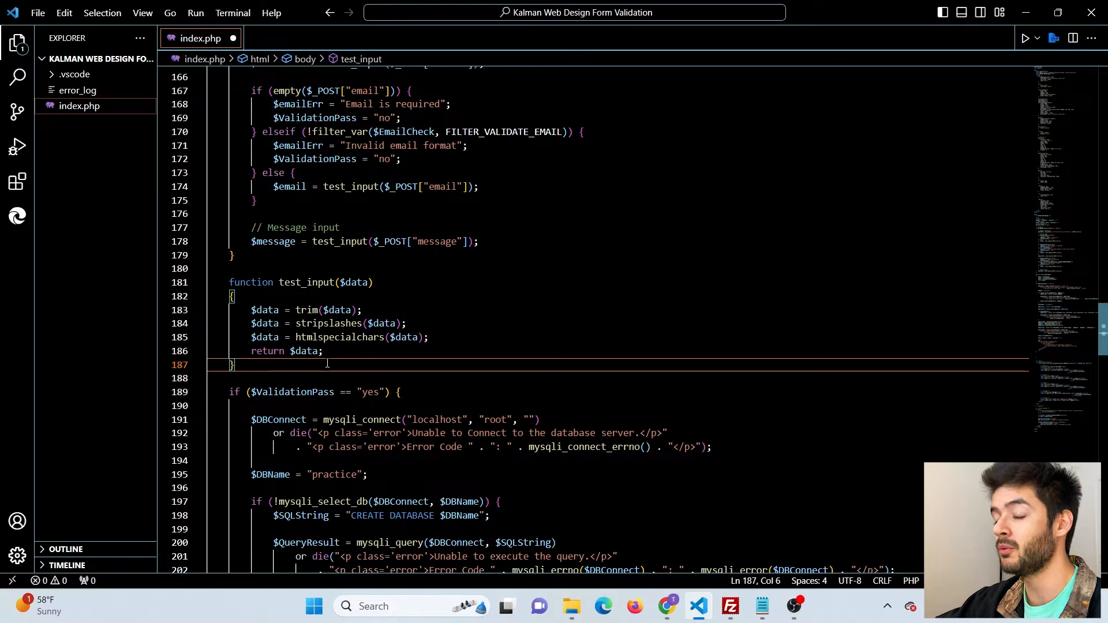
drag(257, 365, 230, 283)
key(ctrl+c)
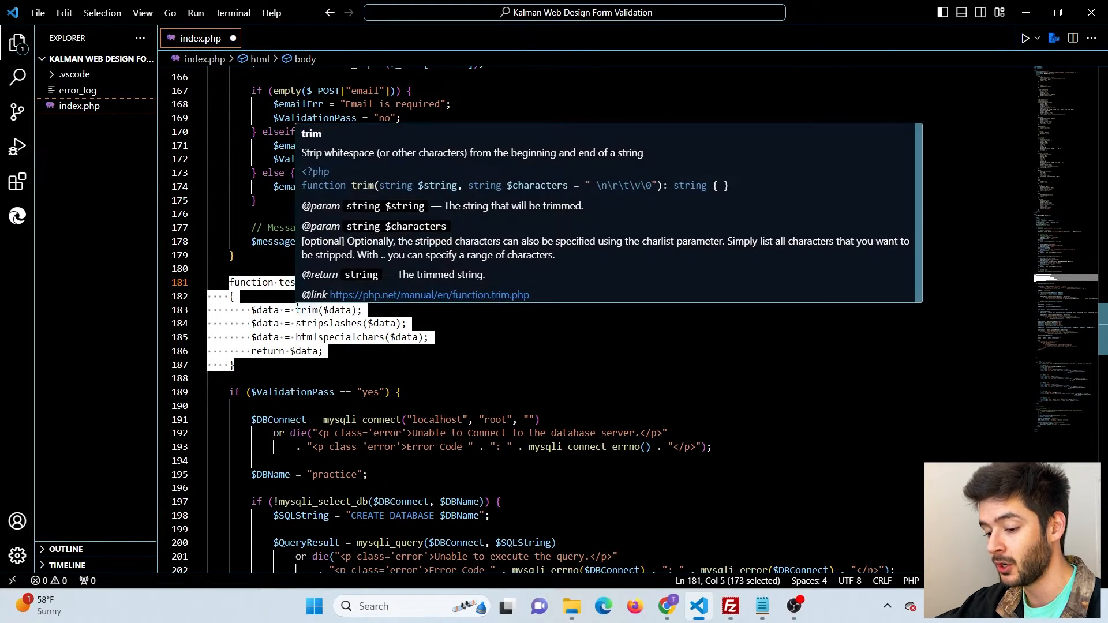
key(BackSpace)
key(BackSpace)
key(BackSpace)
key(BackSpace)
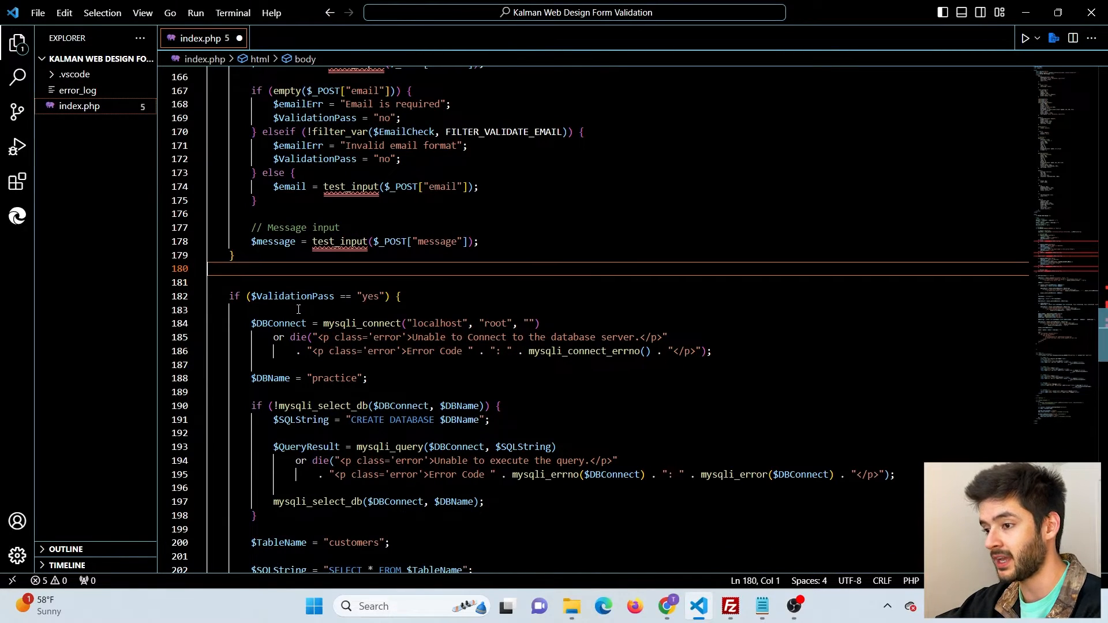
scroll(298, 310, down, 5)
scroll(298, 310, down, 10)
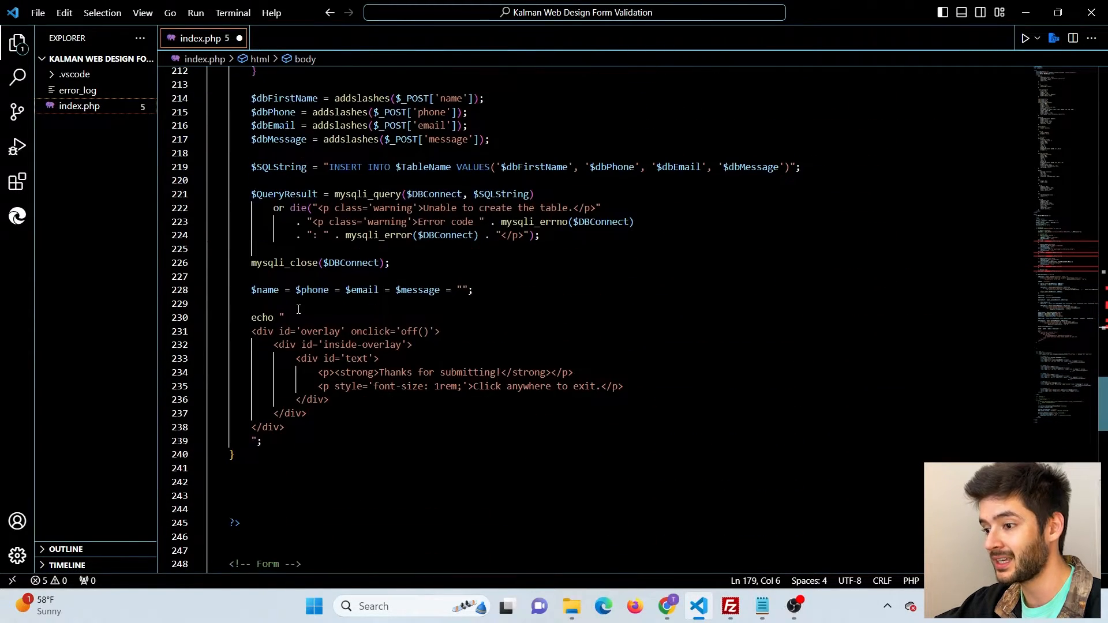
click(291, 483)
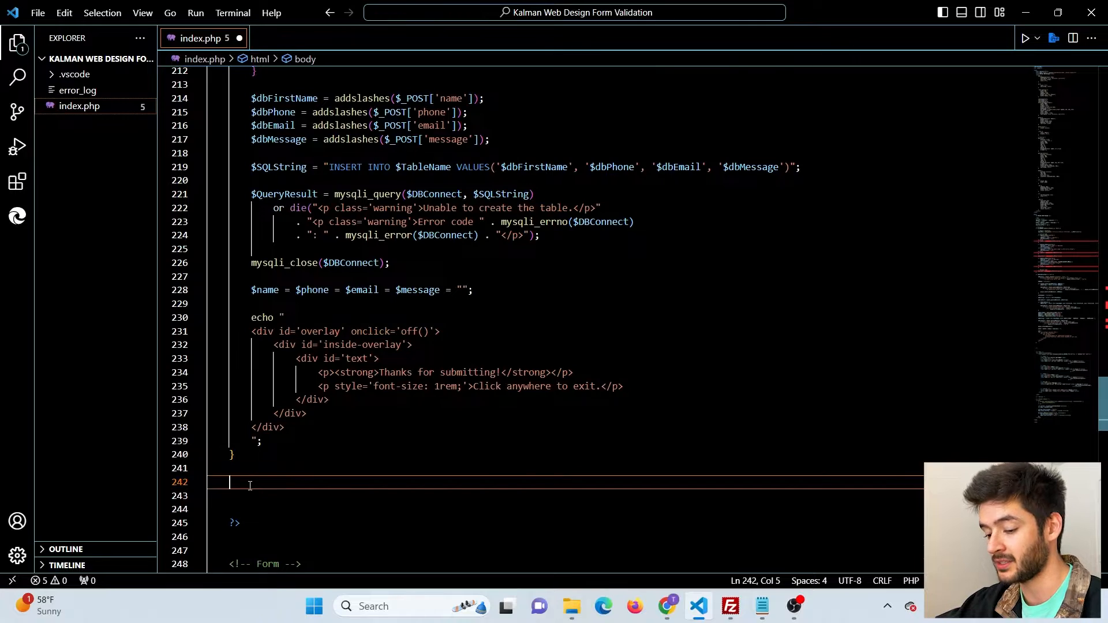
key(ctrl+v)
Remove the closing brace of the REQUEST_METHOD POST if block after the $message line
scroll(259, 442, up, 19)
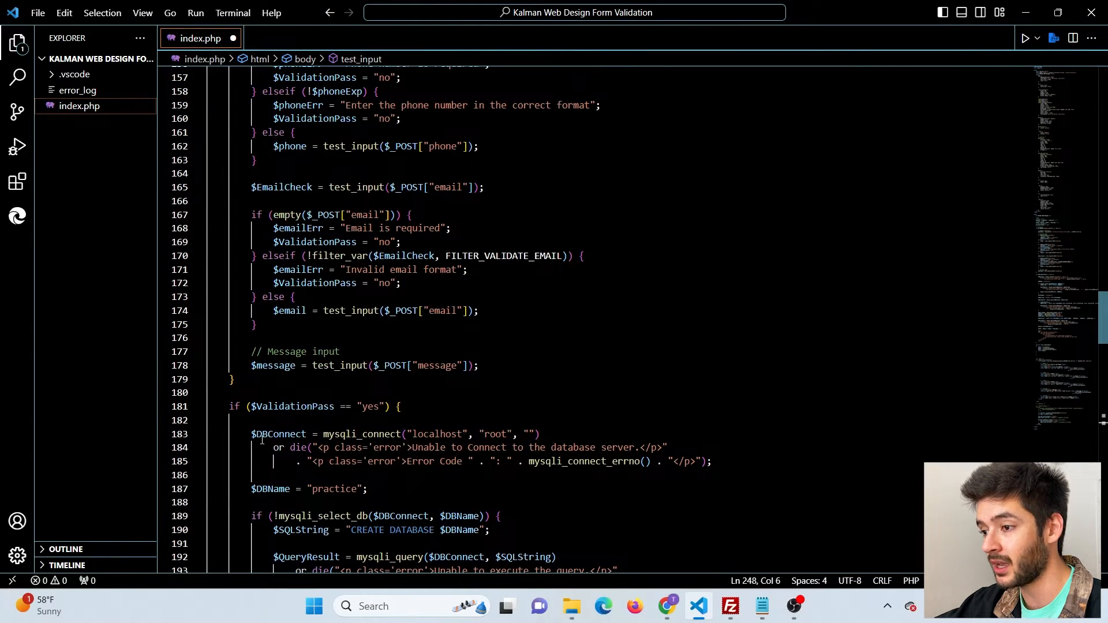
click(235, 381)
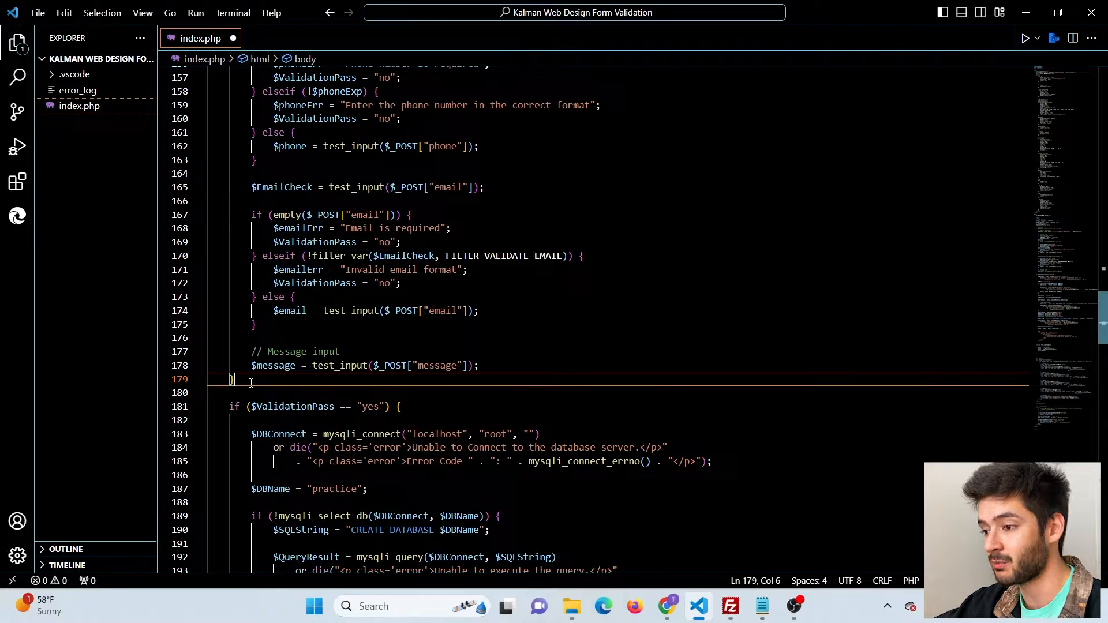
drag(235, 379, 232, 379)
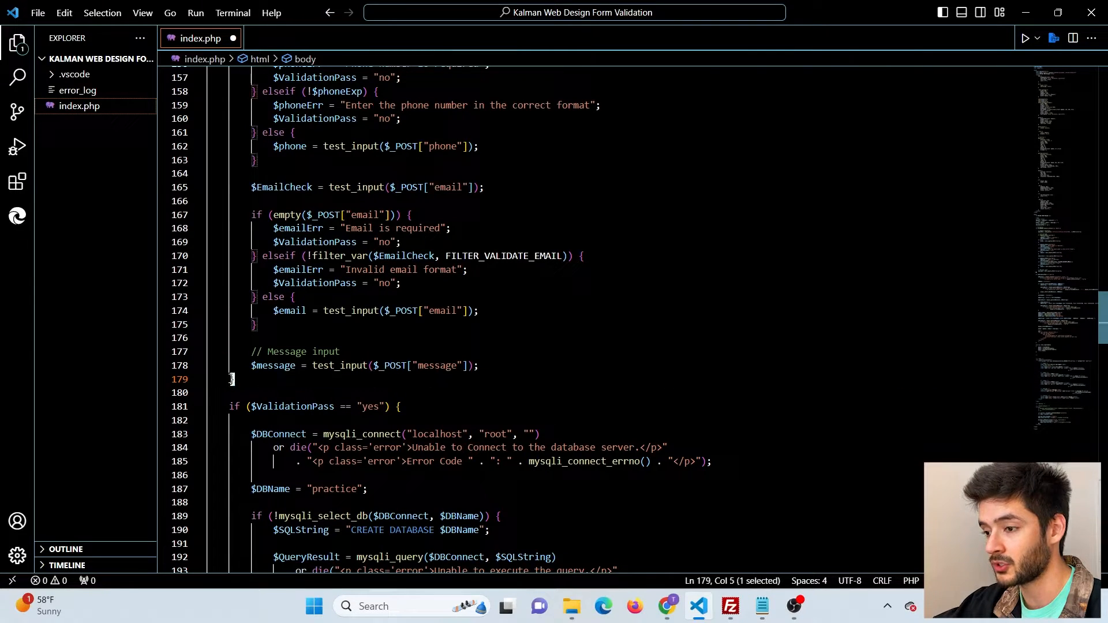
drag(1103, 318, 1104, 272)
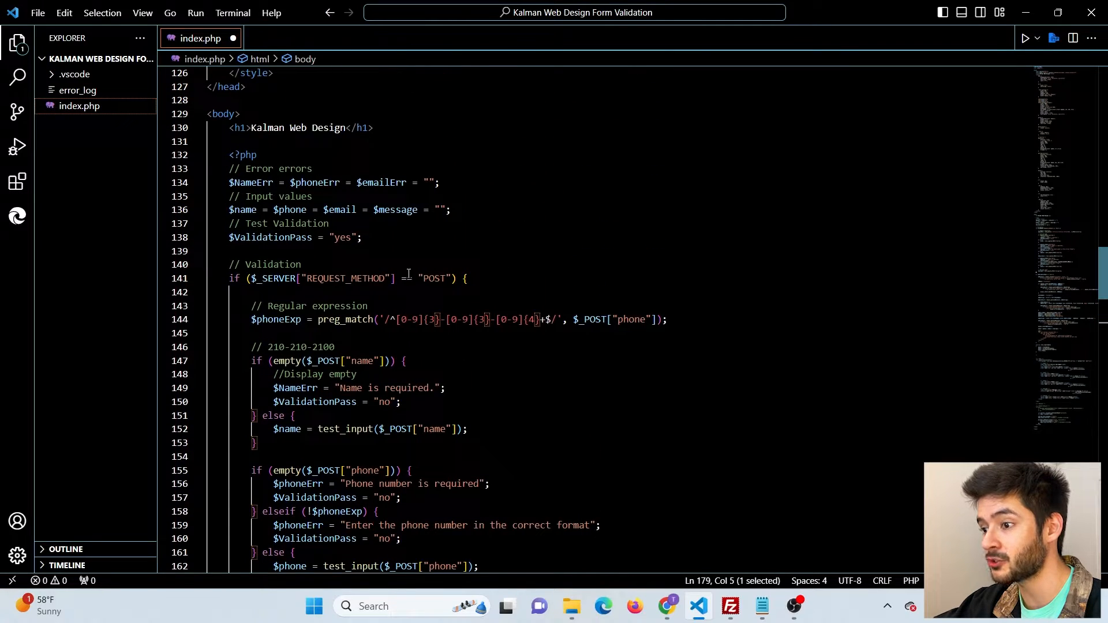
scroll(405, 303, down, 10)
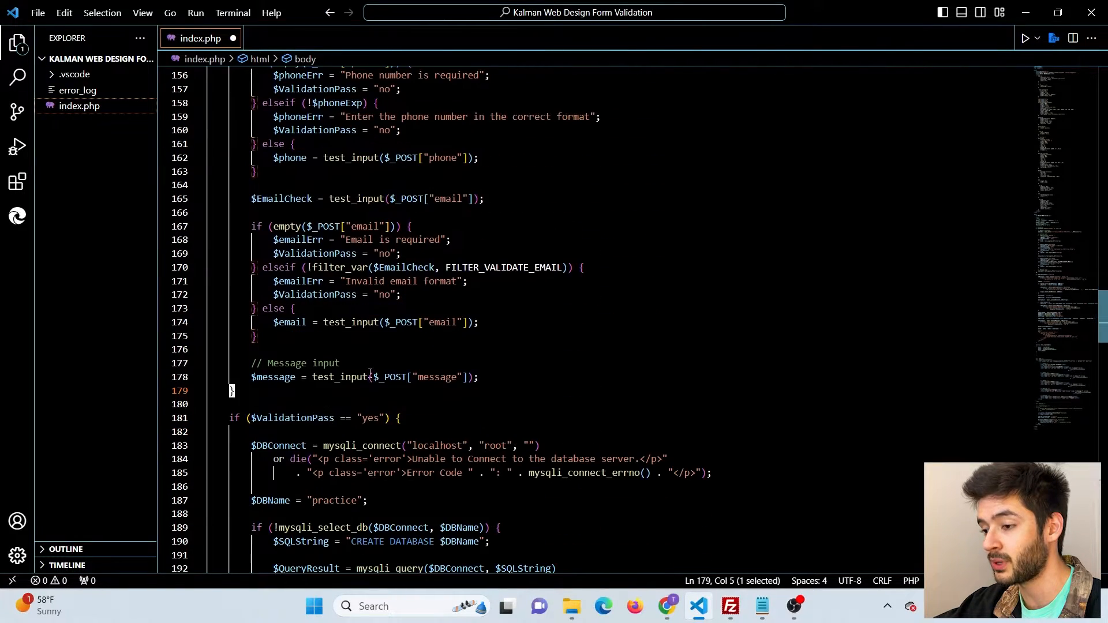
click(268, 401)
click(254, 390)
drag(237, 391, 231, 391)
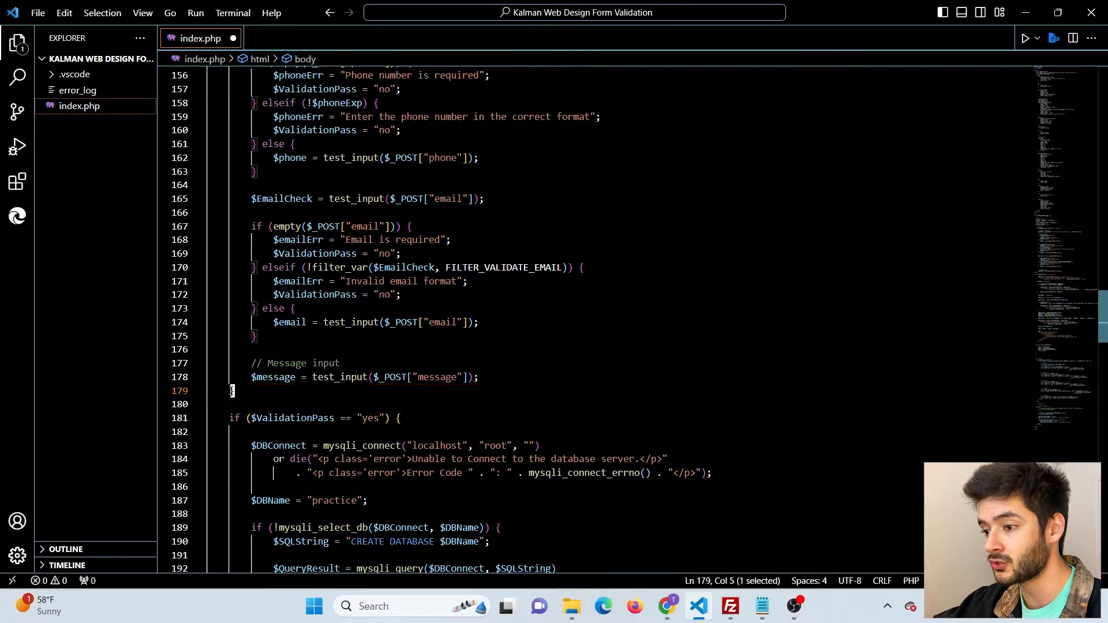
key(BackSpace)
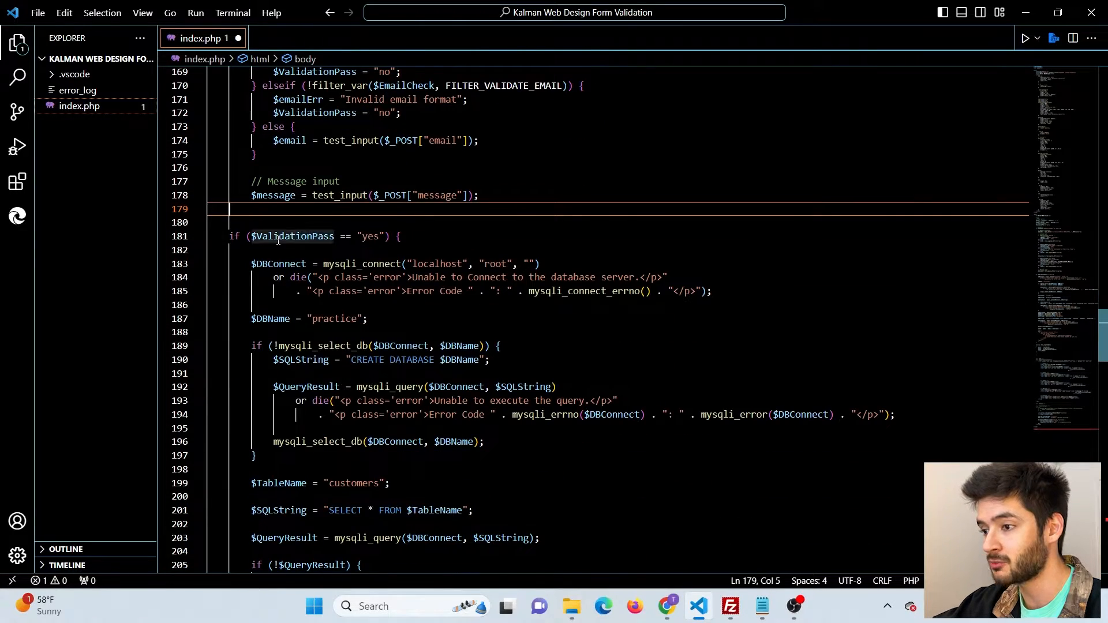
Add the POST block's closing brace after the $ValidationPass block, above the test_input function, and save index.php
scroll(275, 242, down, 7)
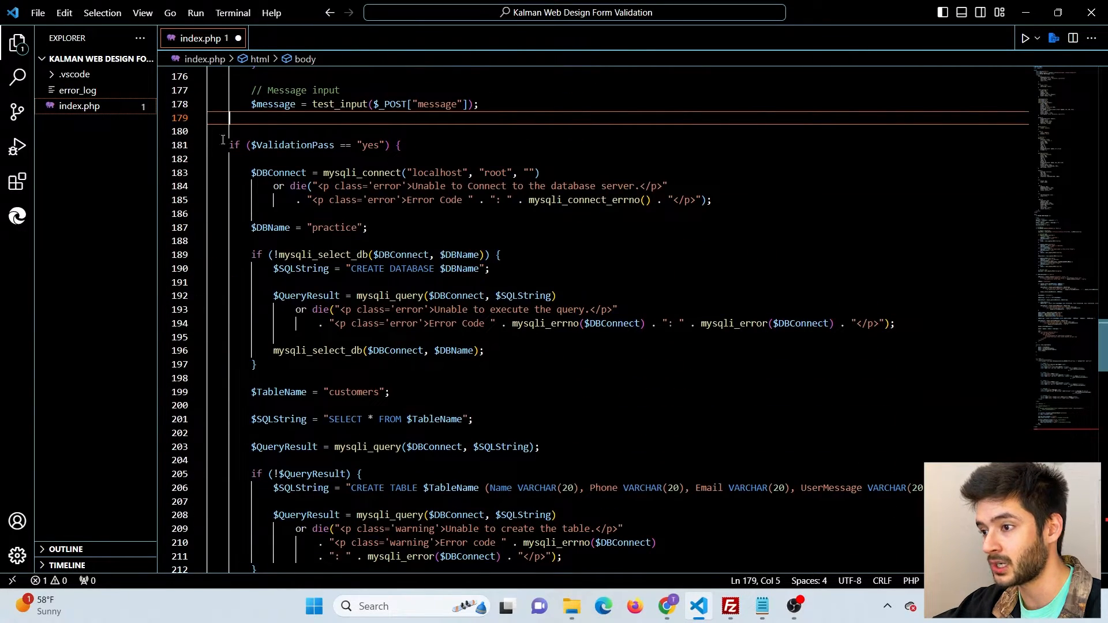
scroll(510, 327, down, 5)
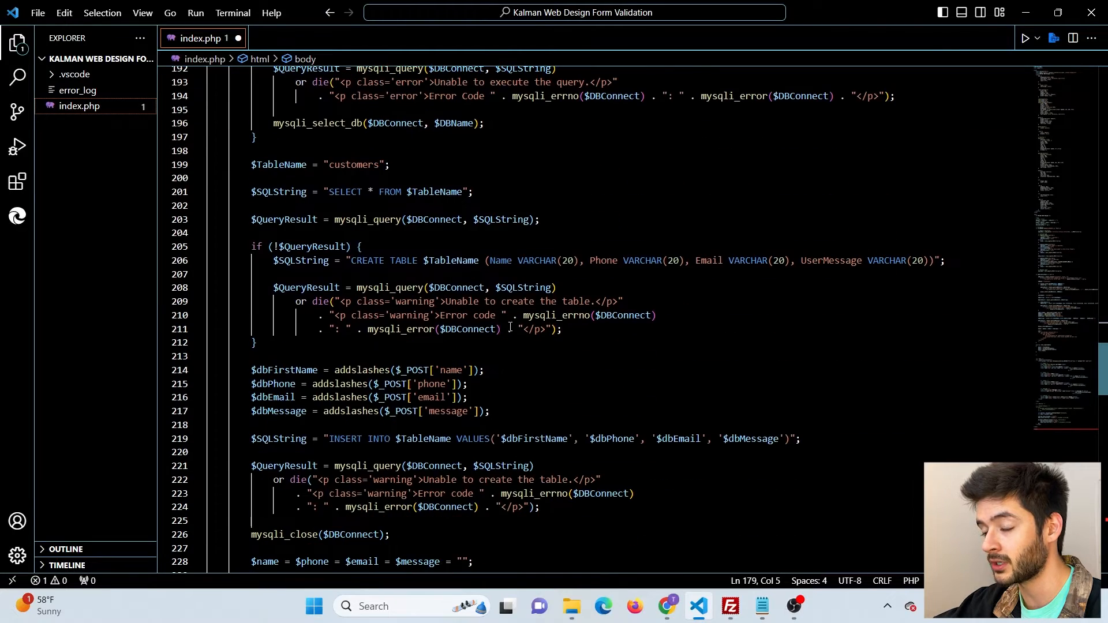
scroll(519, 370, down, 9)
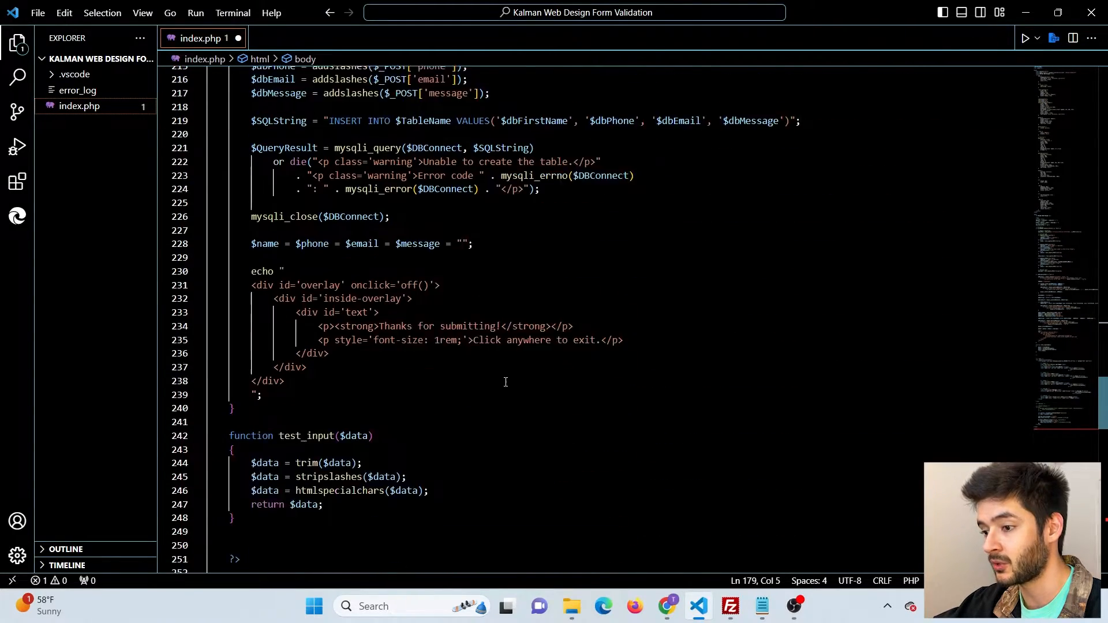
click(265, 362)
key(Return)
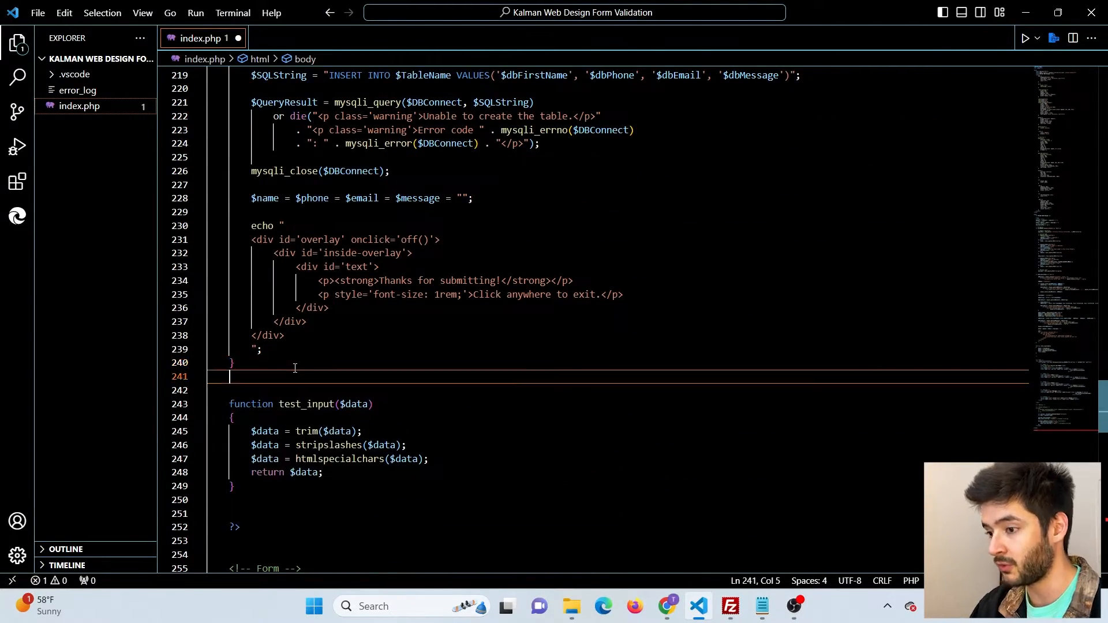
text(})
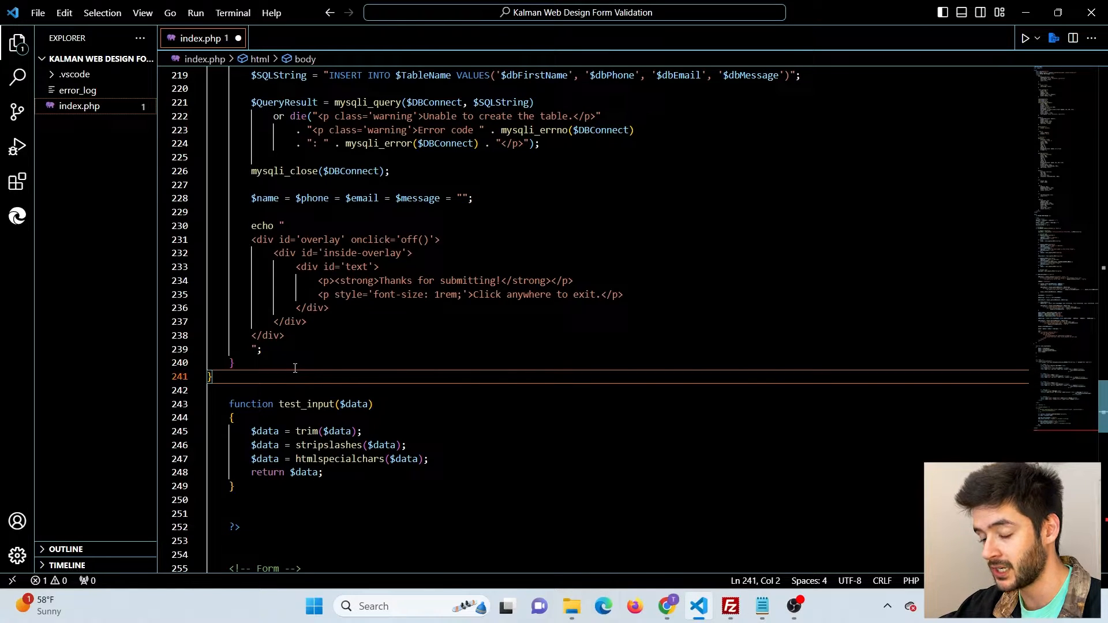
key(ctrl+s)
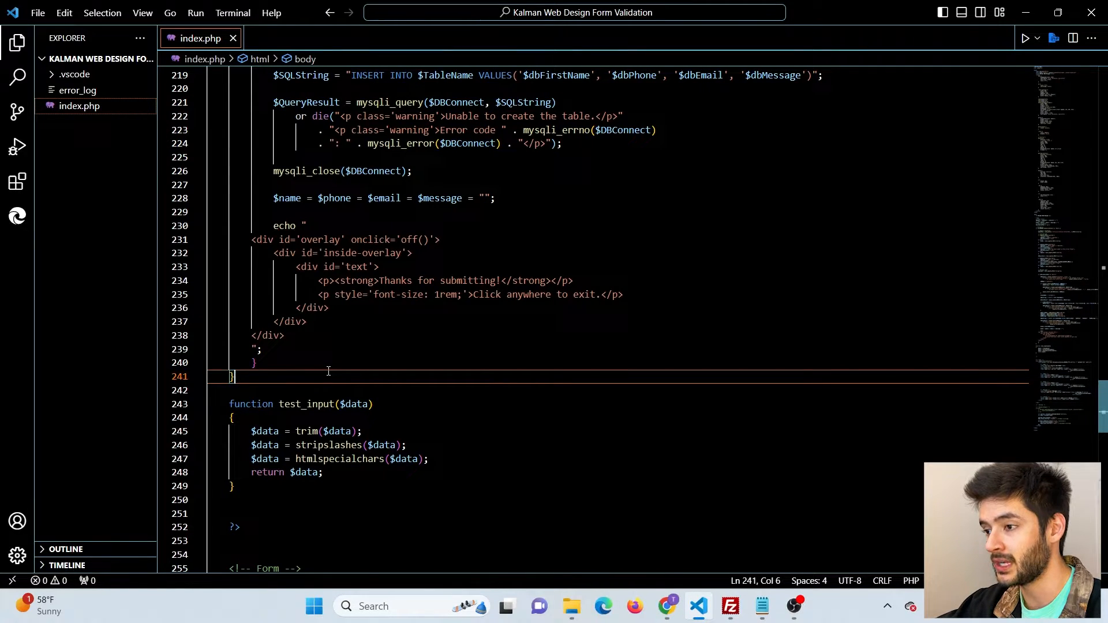
Clear the root username from the mysqli_connect call in the $ValidationPass block, leaving its quotes empty
scroll(328, 371, up, 10)
click(412, 318)
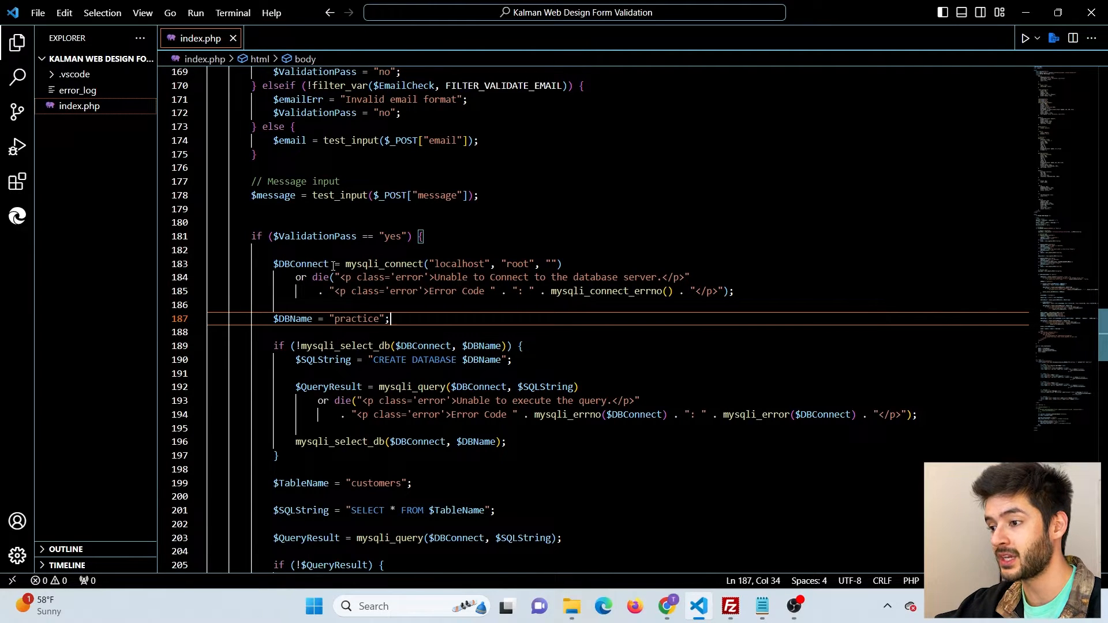
drag(345, 264, 565, 263)
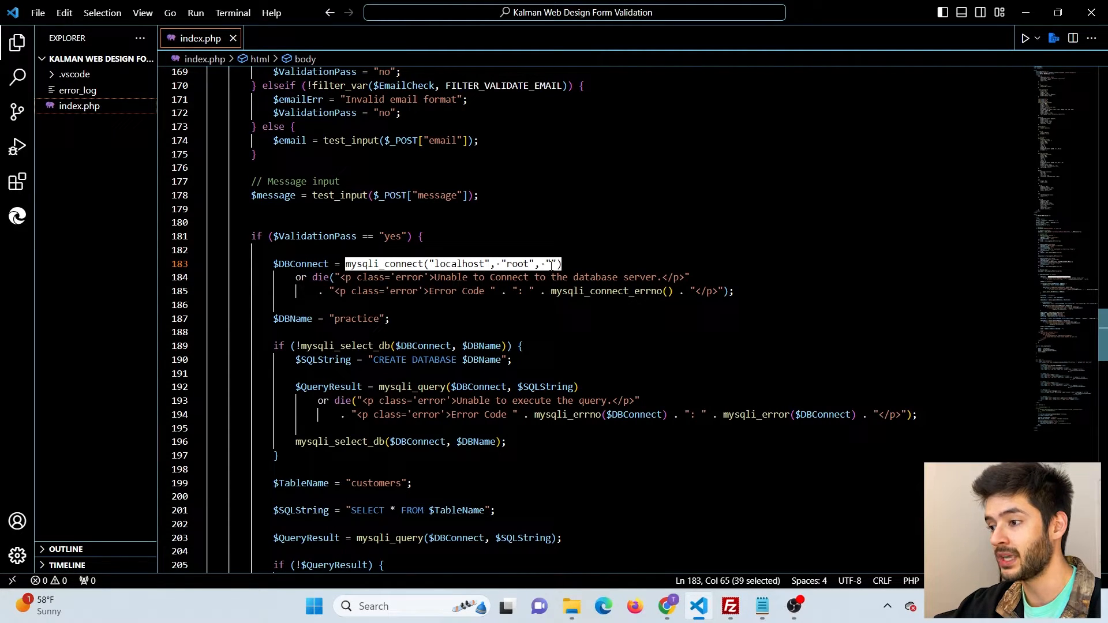
click(551, 264)
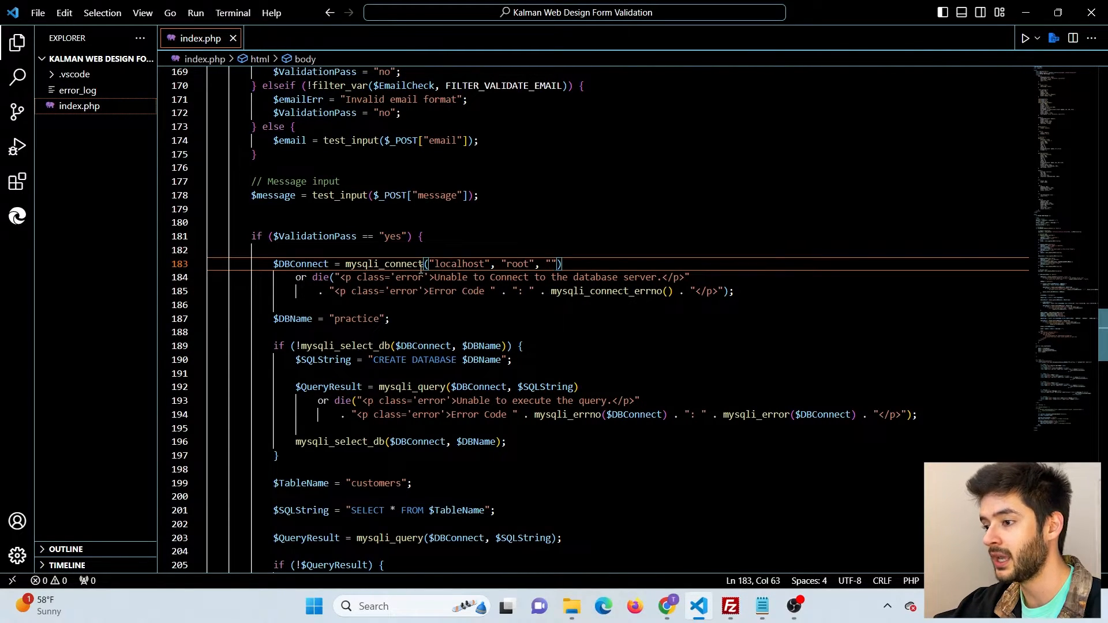
mouse_move(403, 265)
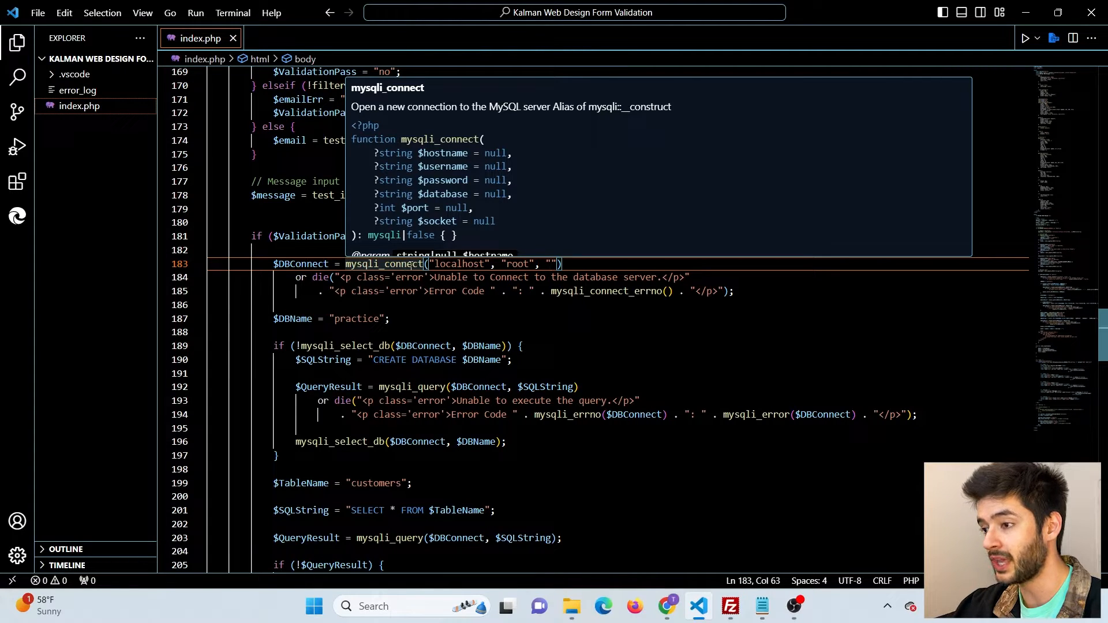
double_click(526, 265)
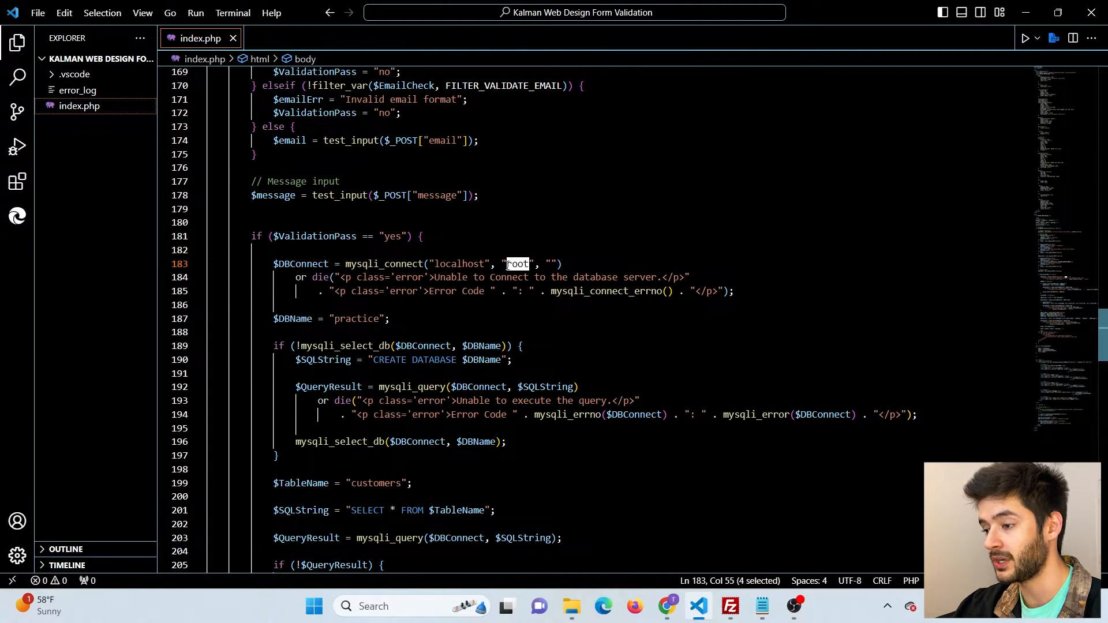
key(BackSpace)
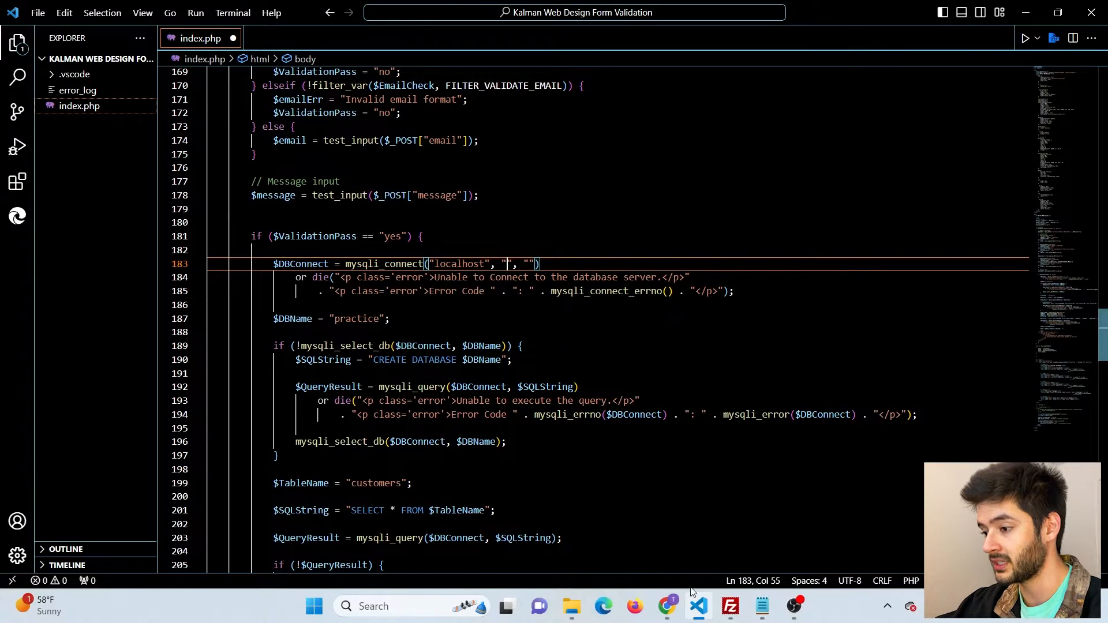
Copy the trial database user's name from cPanel's Current Users list in Chrome and paste it as the mysqli_connect username in VS Code
click(678, 543)
click(440, 13)
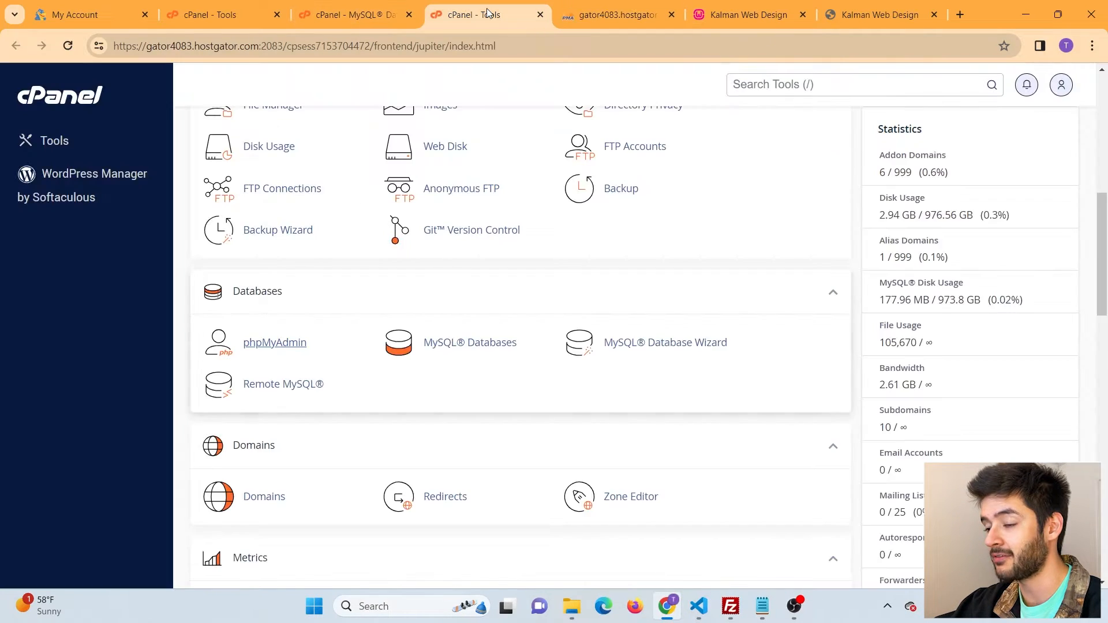
click(370, 17)
scroll(376, 230, down, 10)
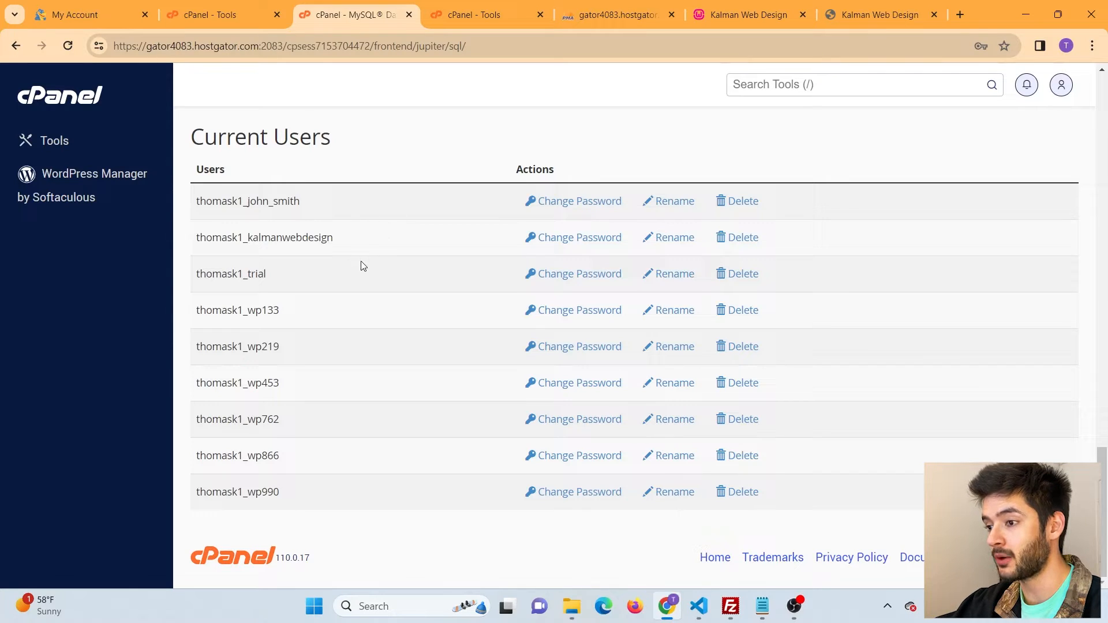
drag(305, 276, 198, 276)
key(ctrl+c)
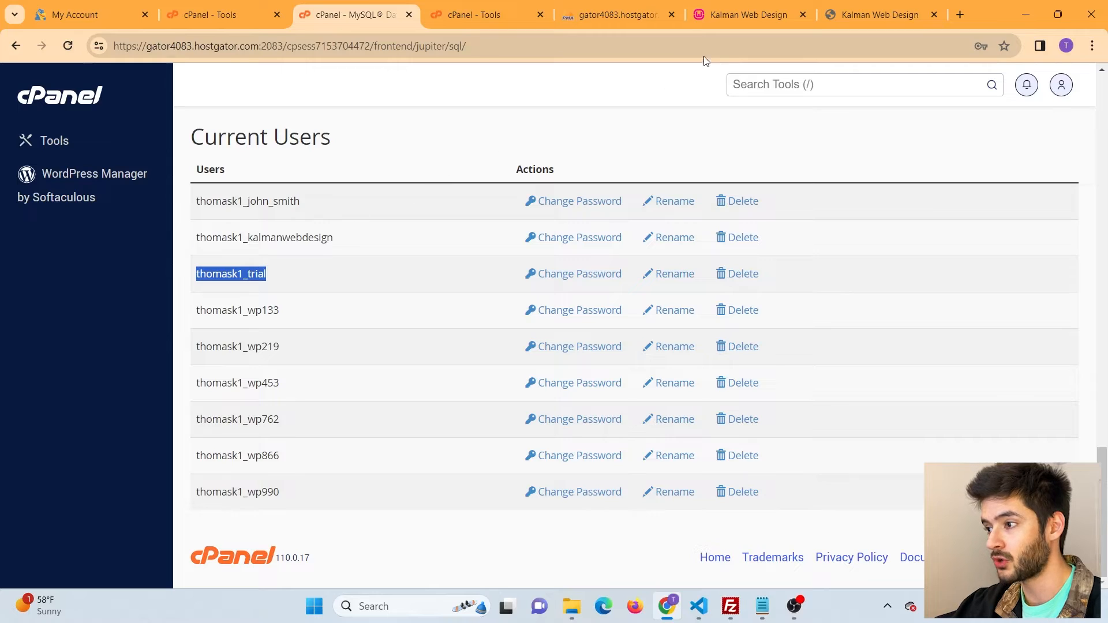
click(699, 603)
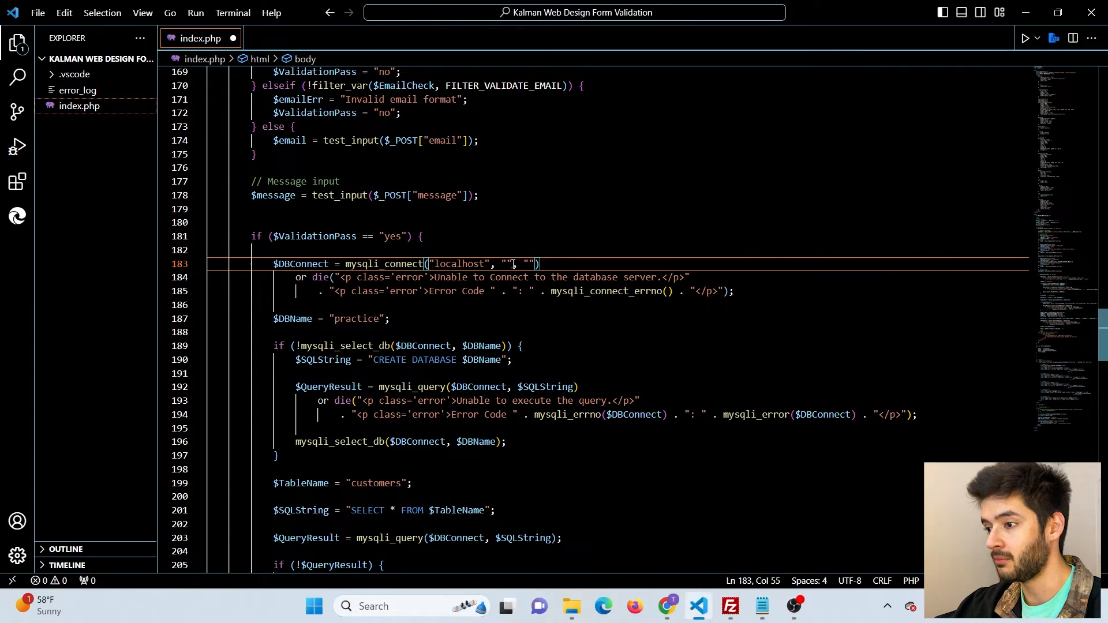
key(ctrl+v)
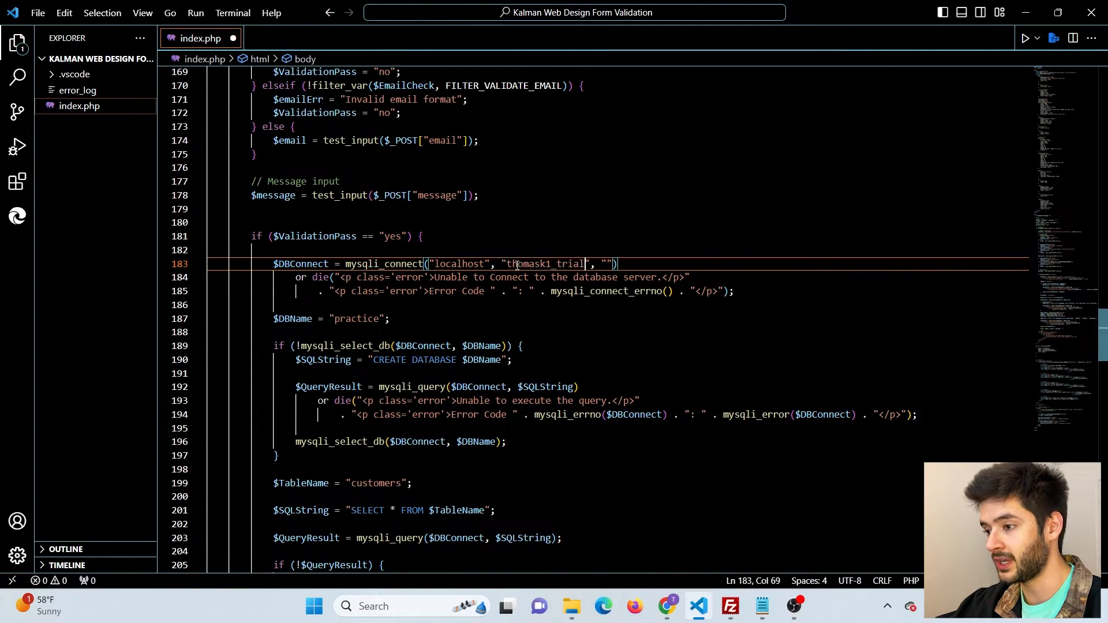
Enter the database user's password as the third argument of the mysqli_connect call
click(608, 263)
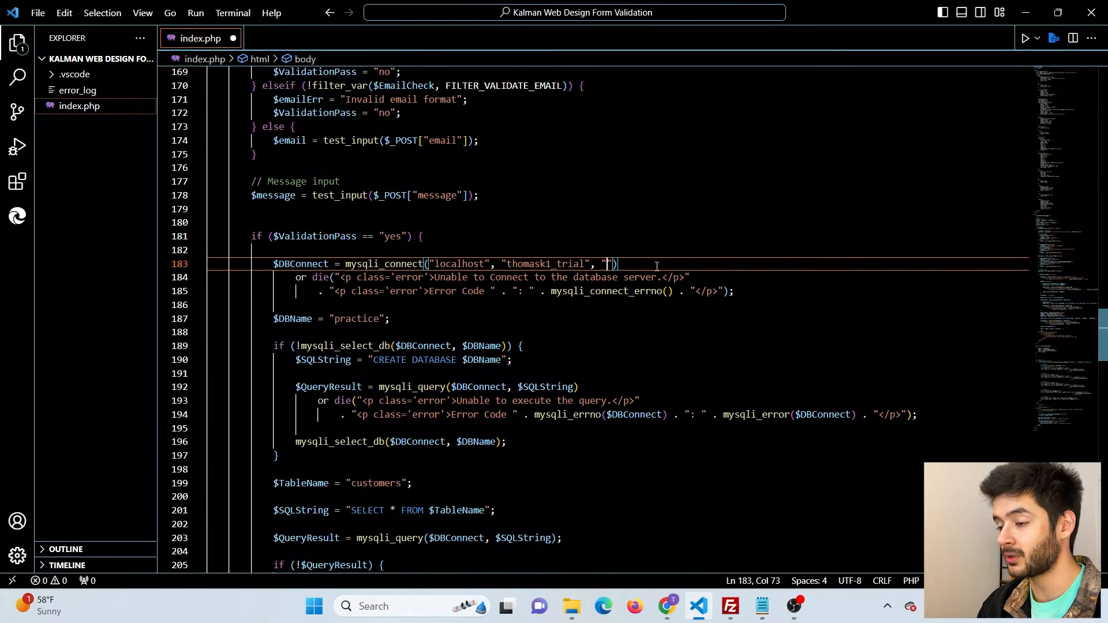
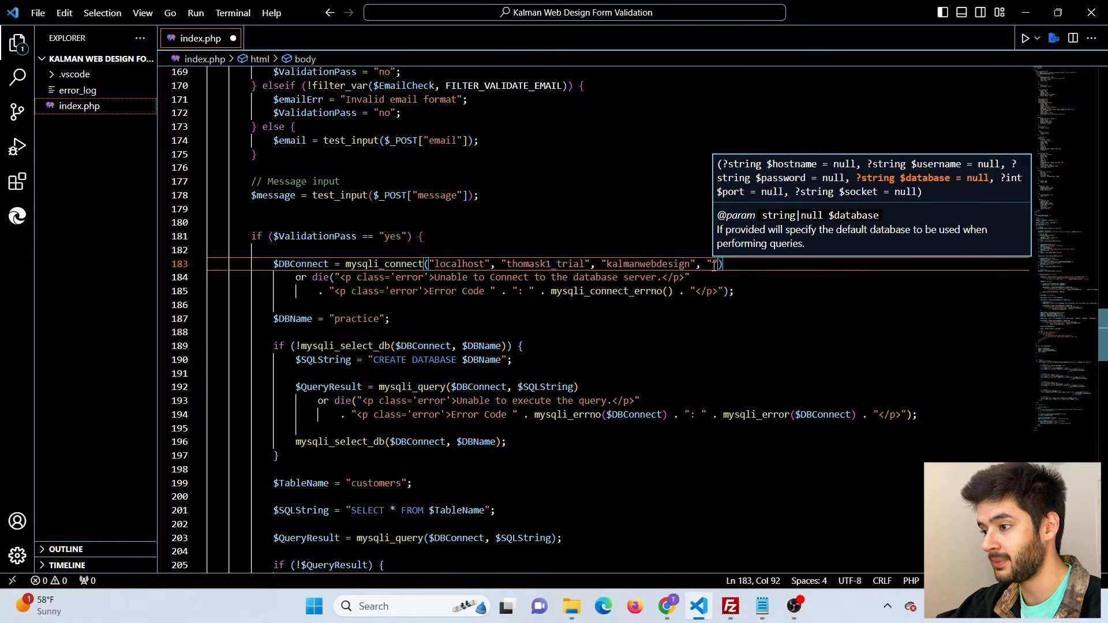
Add a fourth mysqli_connect argument holding the practice database's full name, including the hosting account prefix
text(thomask)
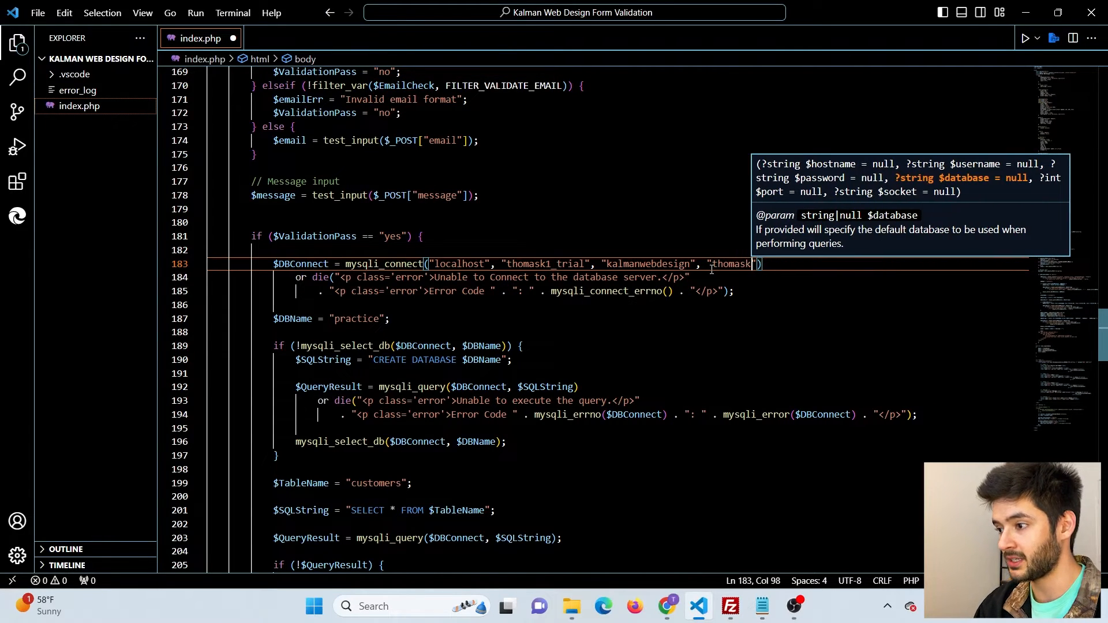
text(1_)
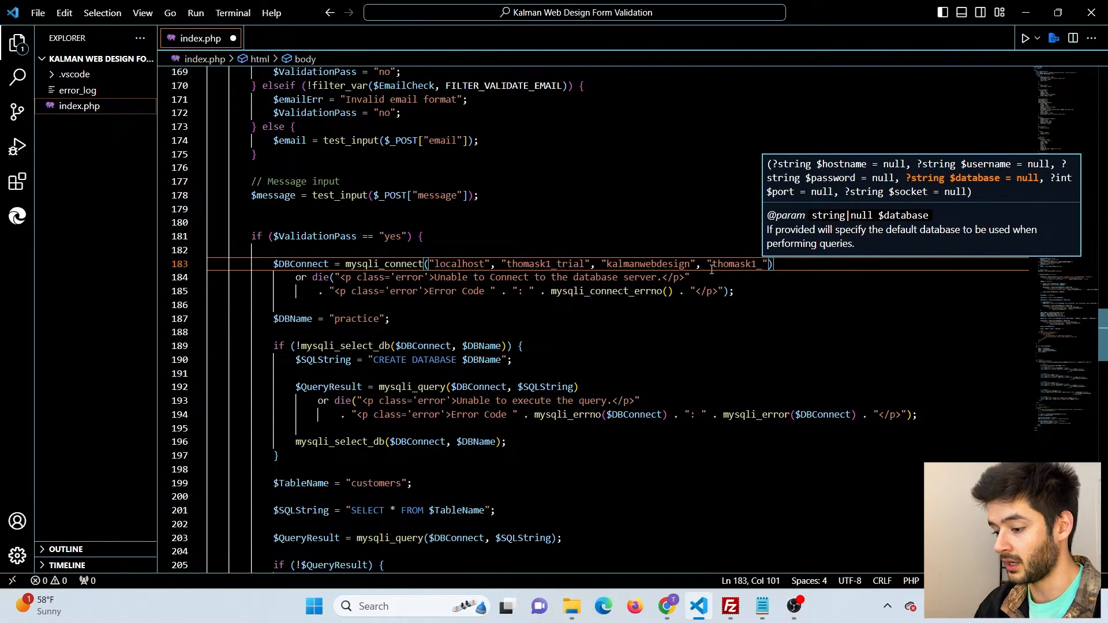
text(practice)
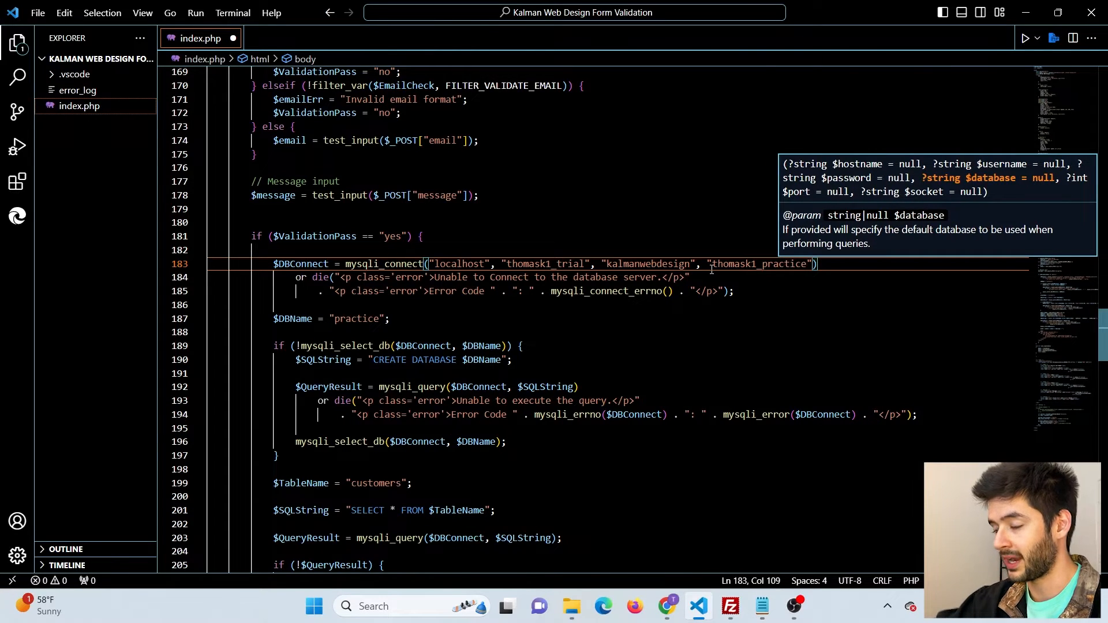
Review the host, username and database arguments of mysqli_connect, checking the account prefixes, and undo any accidental text move
click(442, 264)
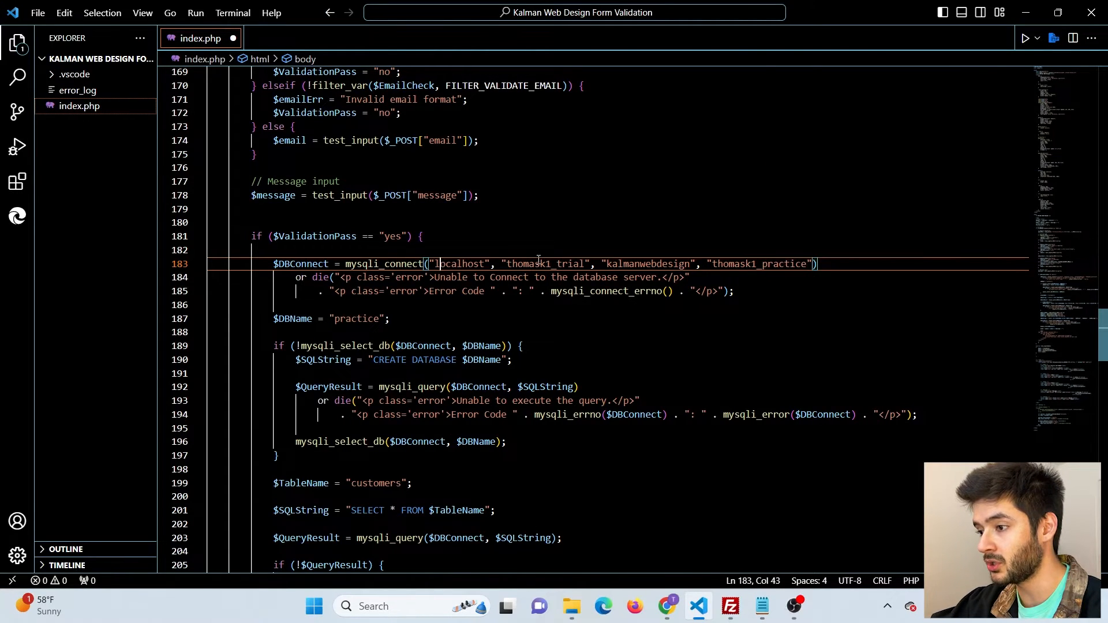
double_click(484, 264)
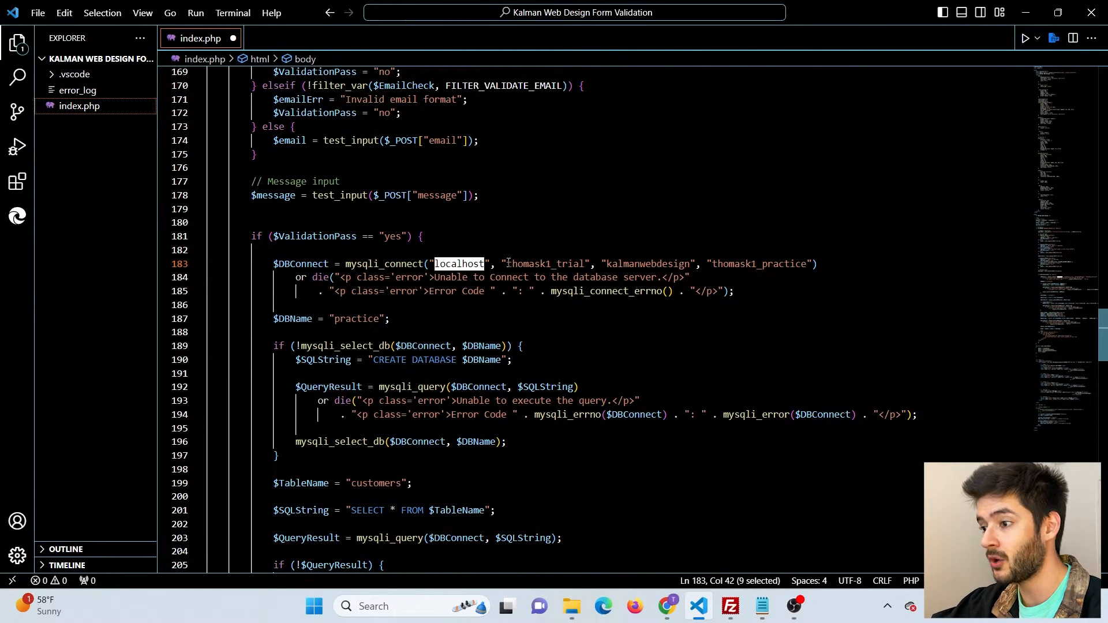
drag(507, 264, 797, 264)
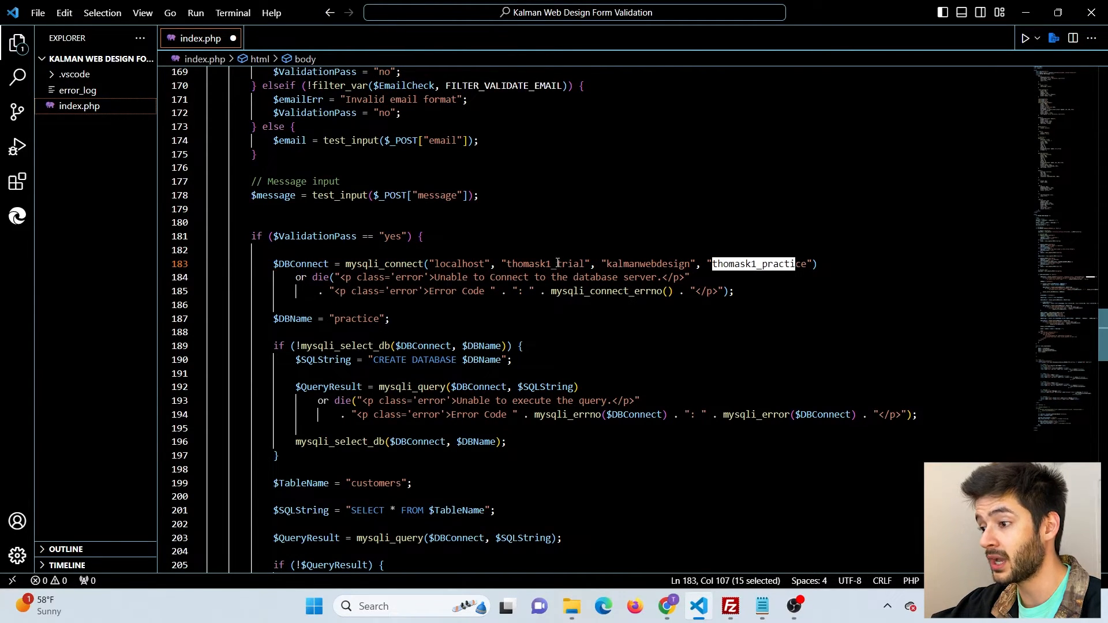
drag(560, 264, 507, 264)
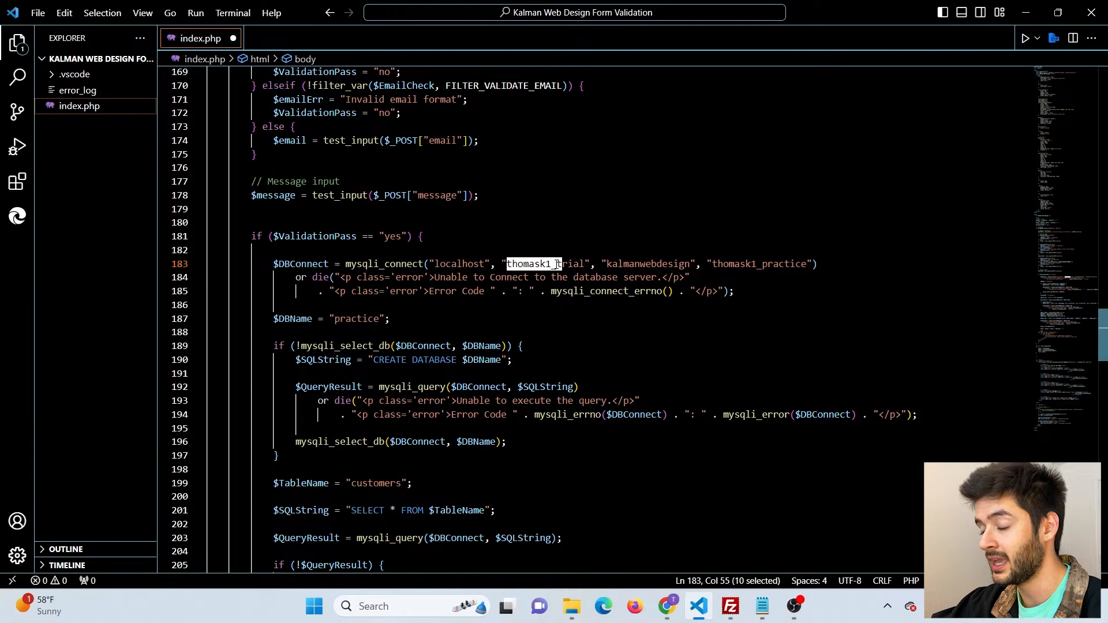
double_click(549, 264)
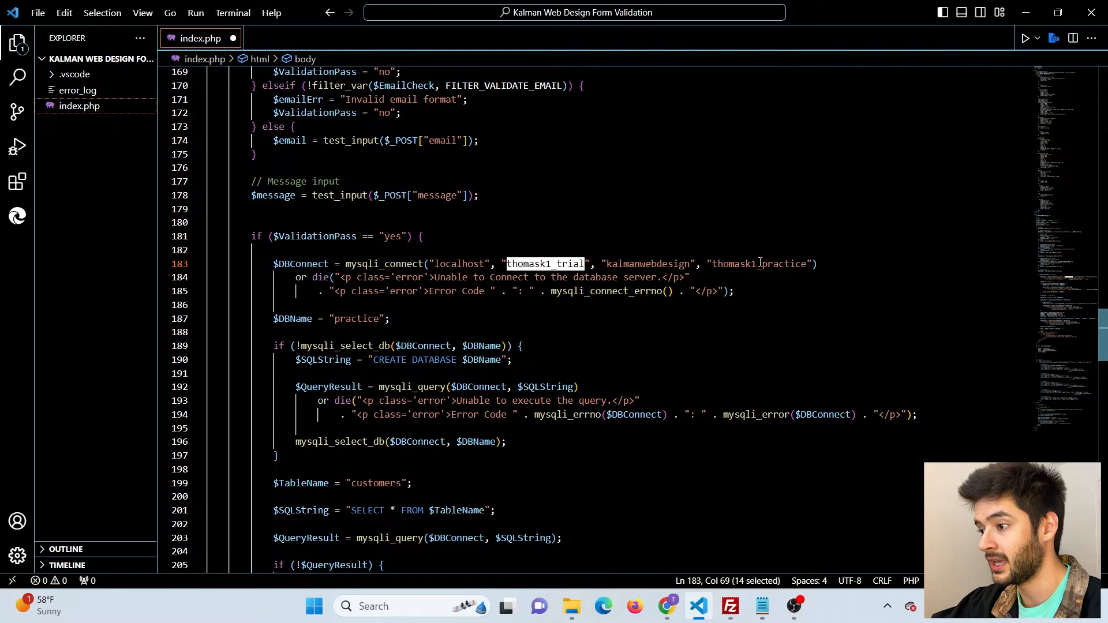
drag(761, 264, 708, 265)
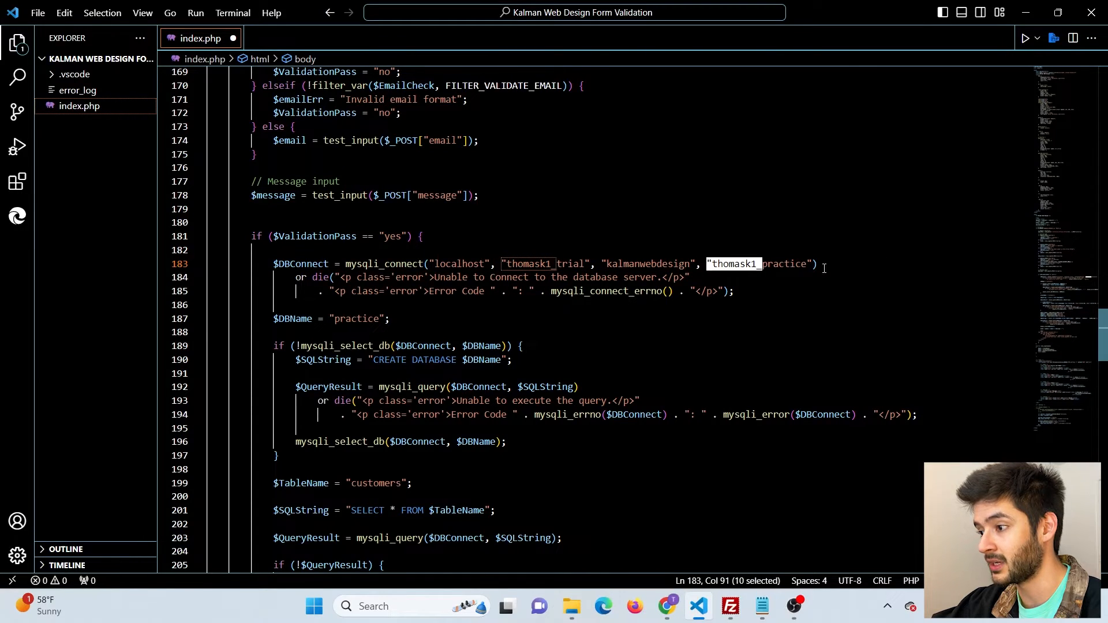
drag(793, 263, 795, 263)
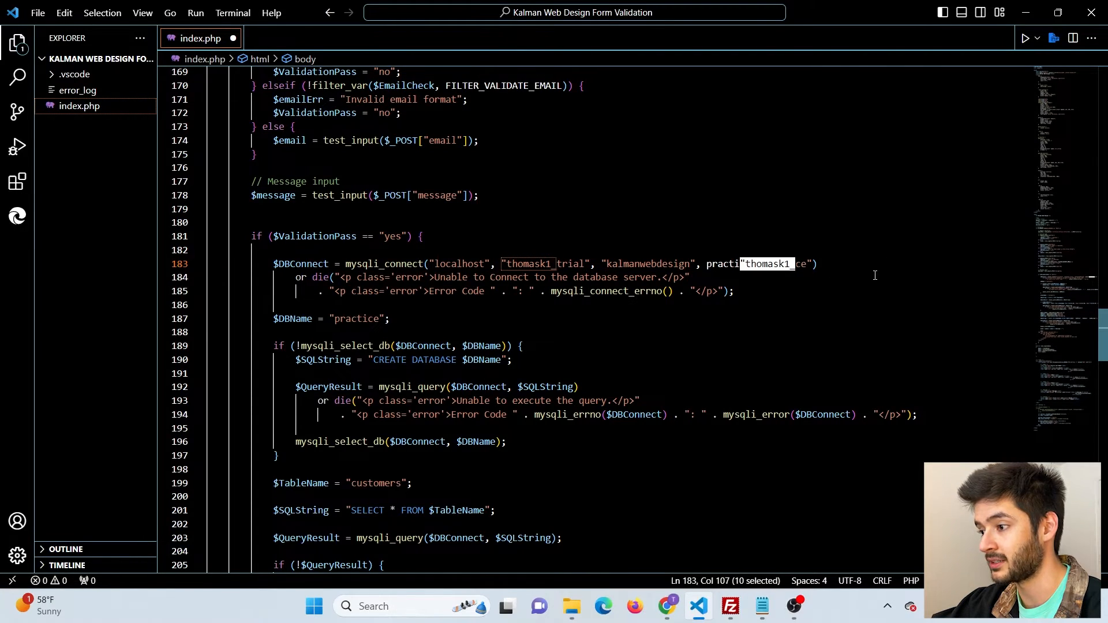
key(ctrl+z)
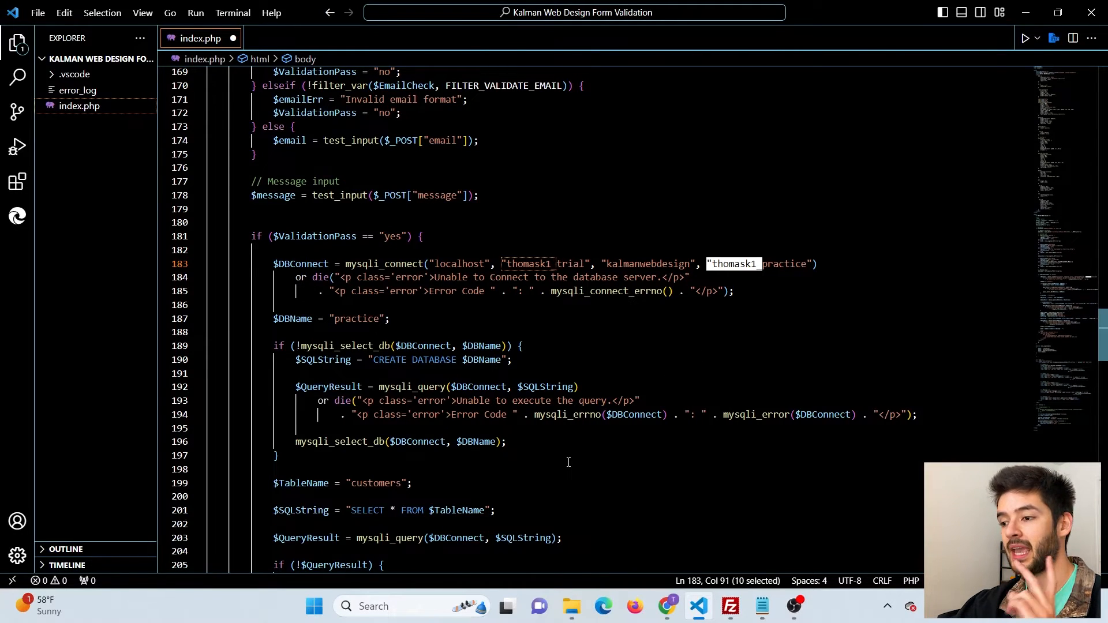
Delete the if (!mysqli_select_db) block that creates the database, along with the leftover blank lines below $DBName
scroll(348, 388, down, 2)
drag(284, 364, 275, 256)
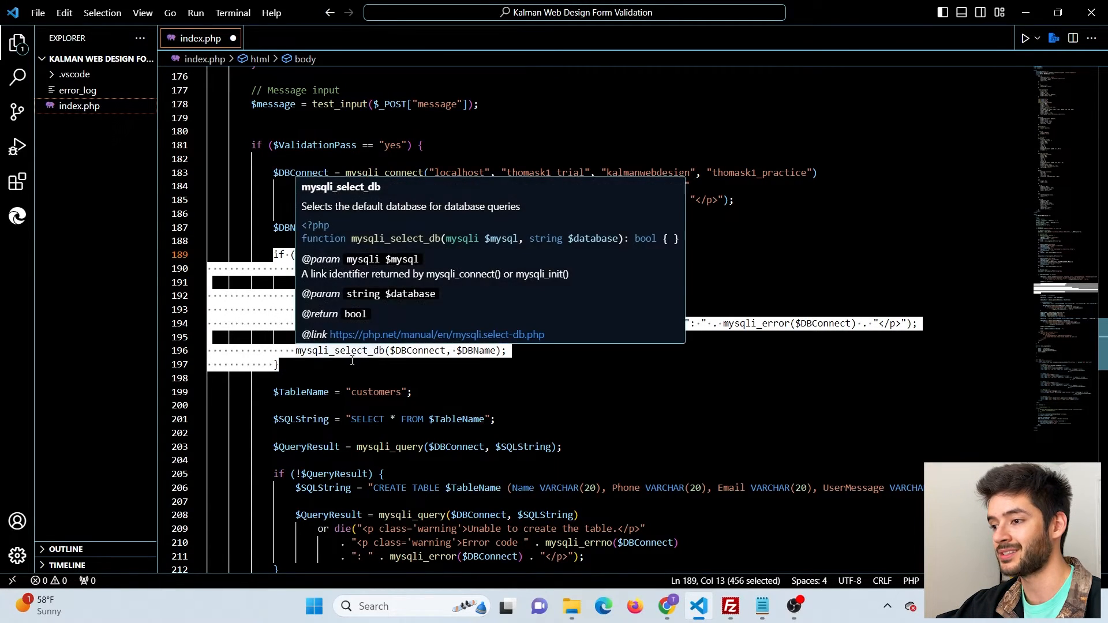
key(BackSpace)
key(BackSpace)
key(BackSpace)
key(BackSpace)
key(BackSpace)
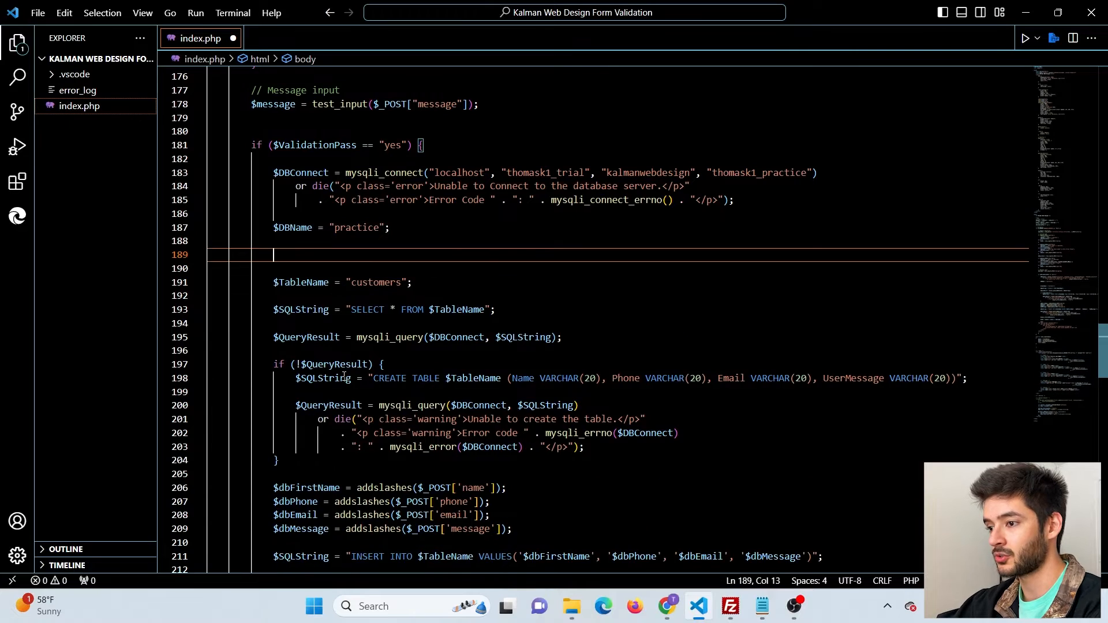
key(BackSpace)
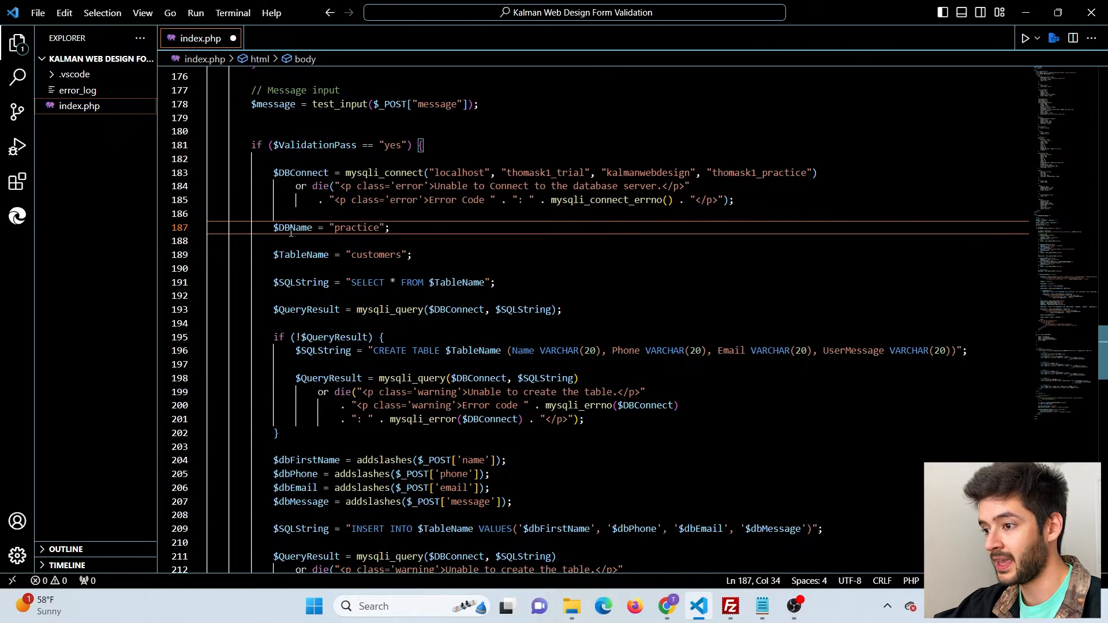
Add the hosting account prefix and an underscore before practice in the $DBName value
drag(279, 228, 317, 232)
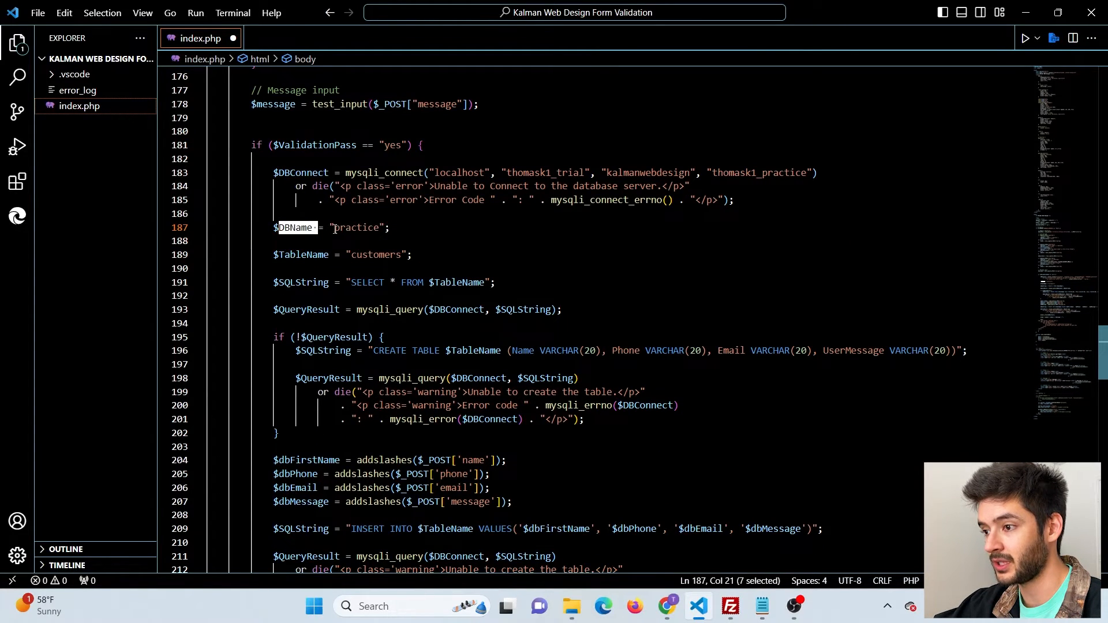
click(335, 229)
text(thomask)
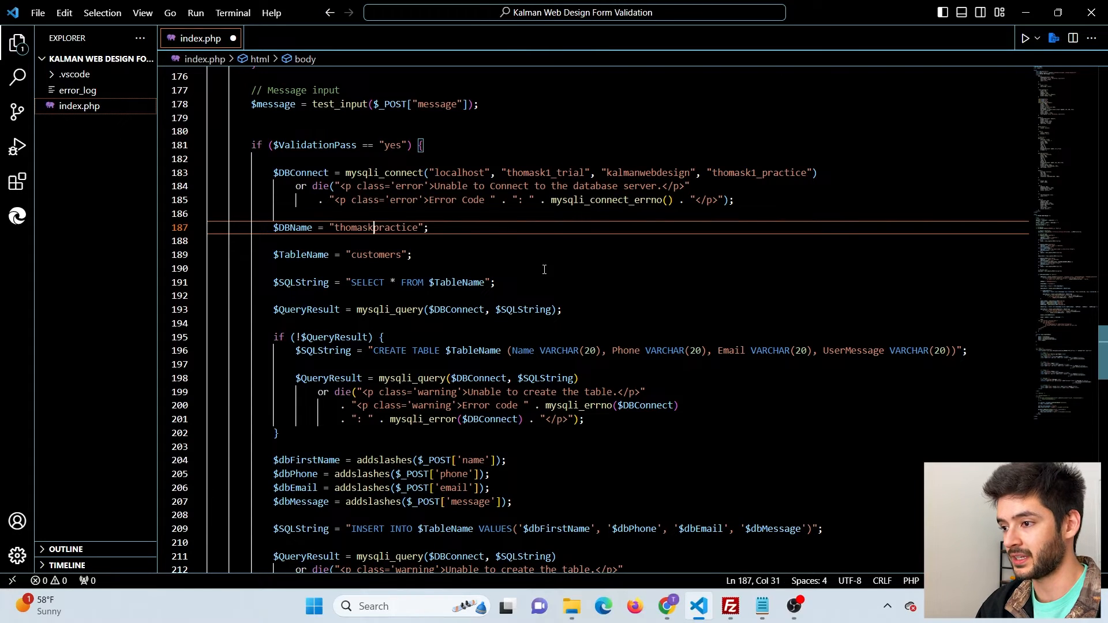
text(1_)
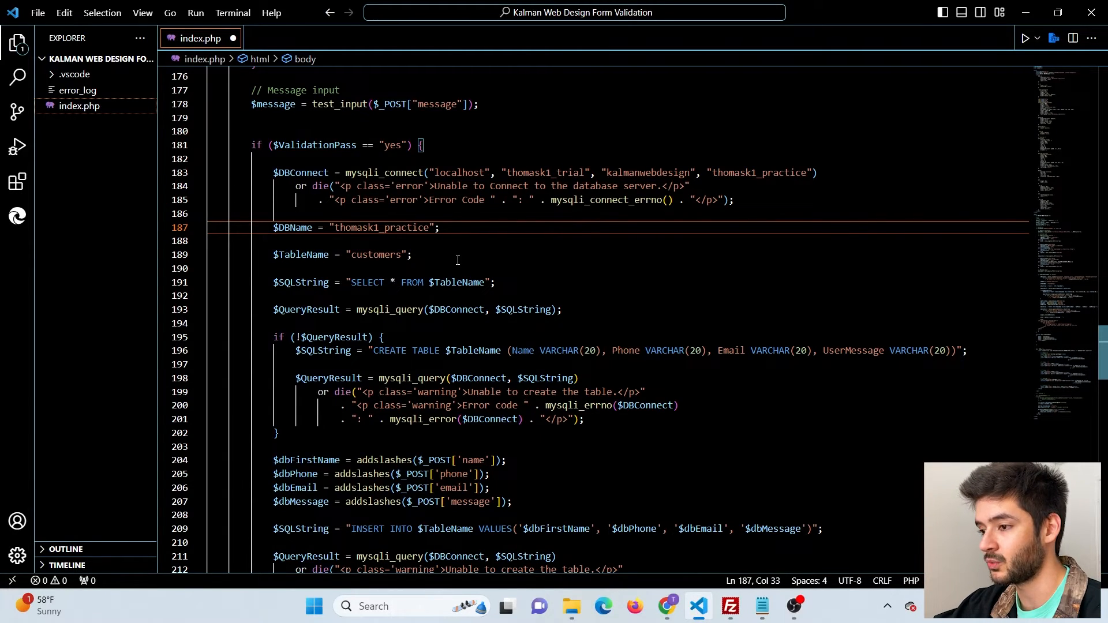
Delete the if (!$QueryResult) block containing the CREATE TABLE query, keeping the $TableName line set to customers
drag(457, 260, 268, 261)
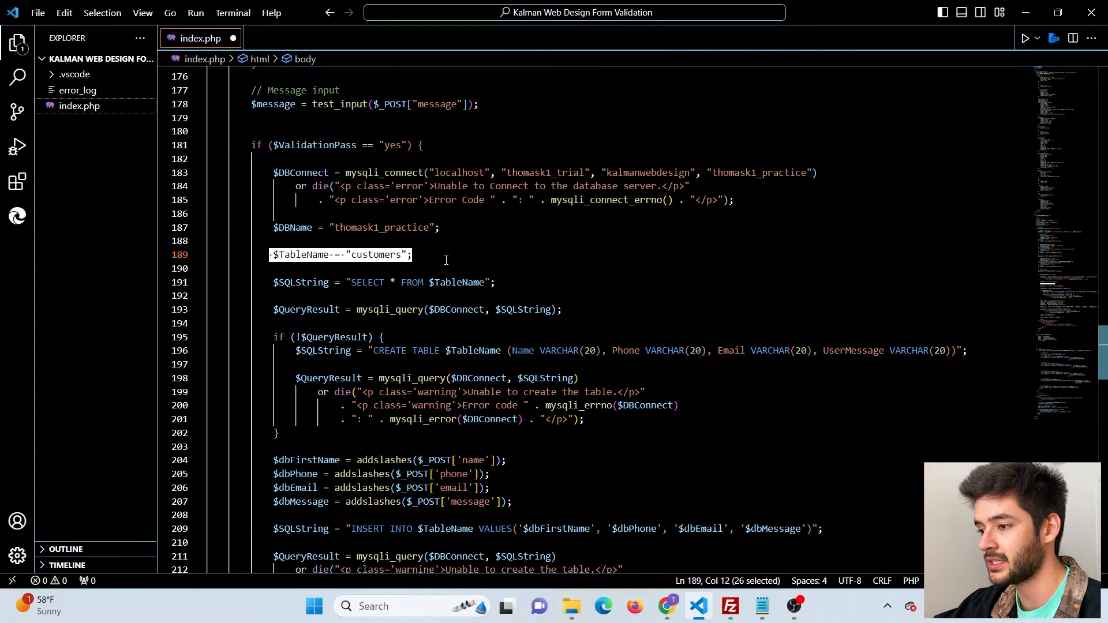
scroll(446, 260, down, 2)
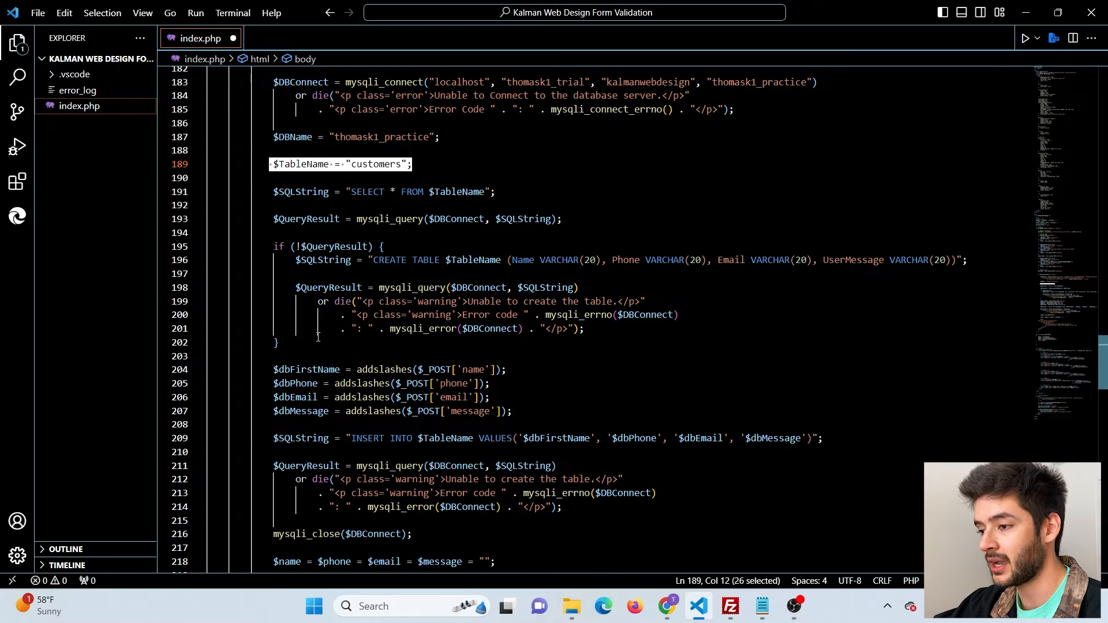
drag(283, 342, 275, 247)
key(BackSpace)
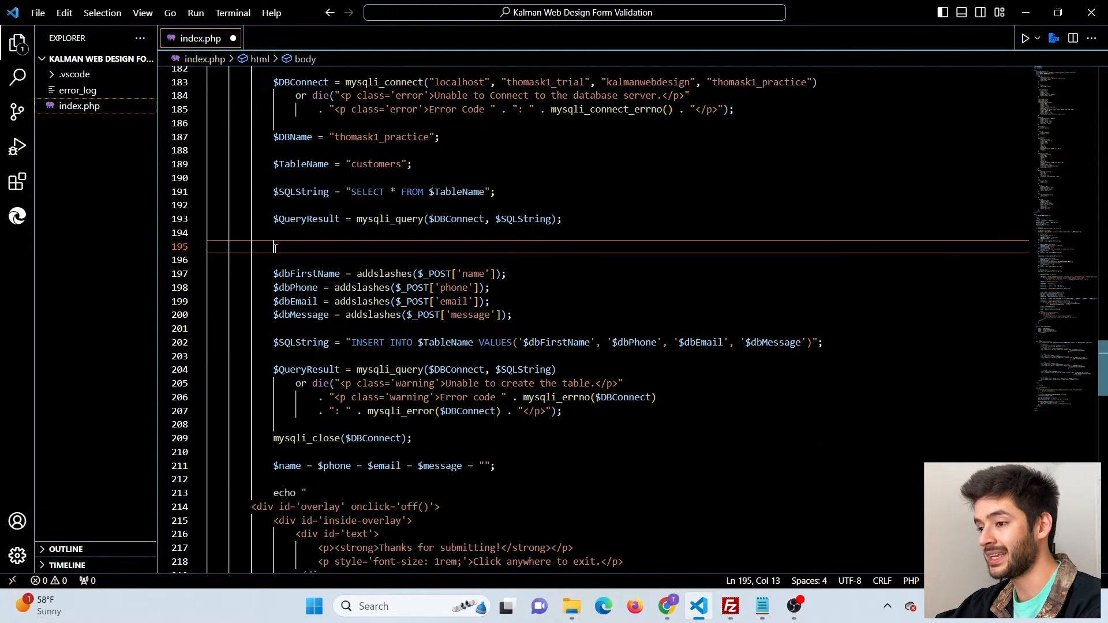
Remove the extra blank lines between the $QueryResult line and $dbFirstName in index.php, and save all files
key(BackSpace)
key(BackSpace)
key(BackSpace)
key(BackSpace)
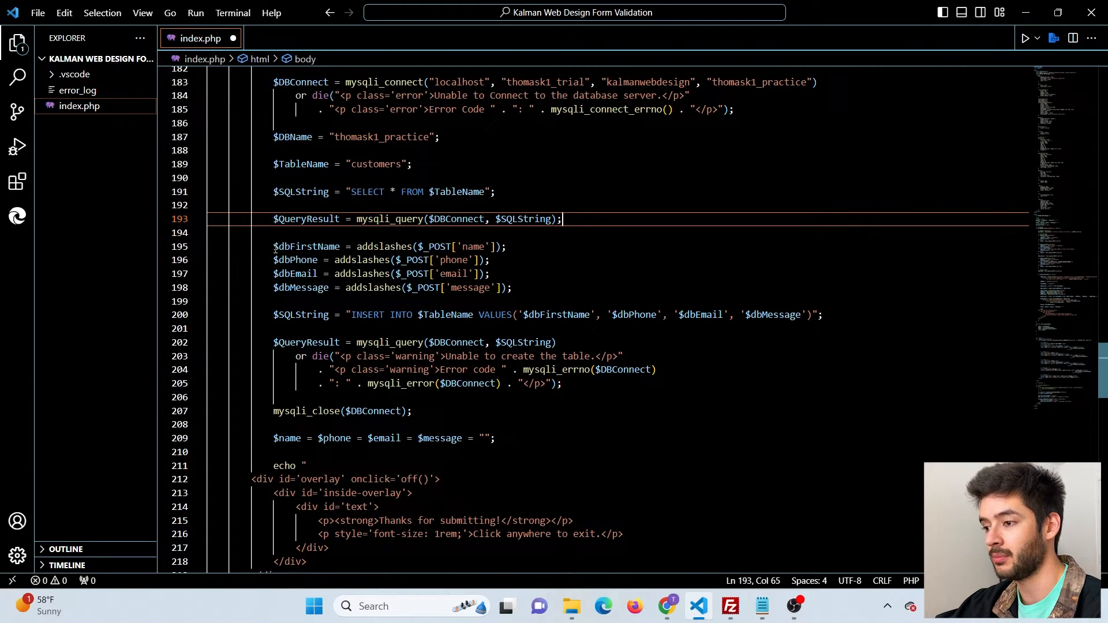
click(38, 12)
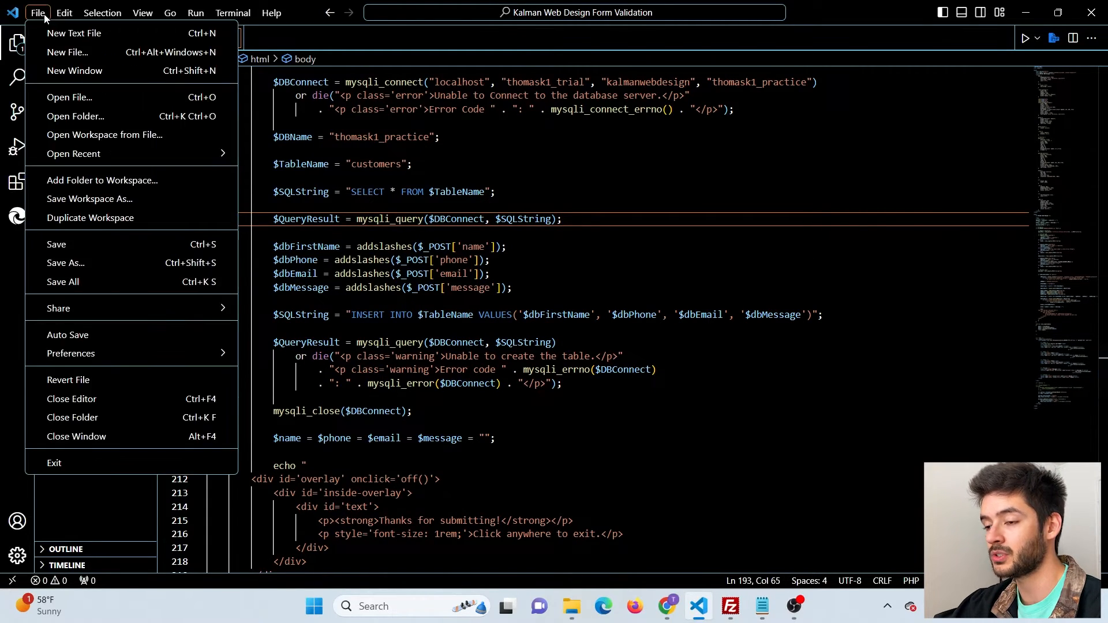
click(91, 277)
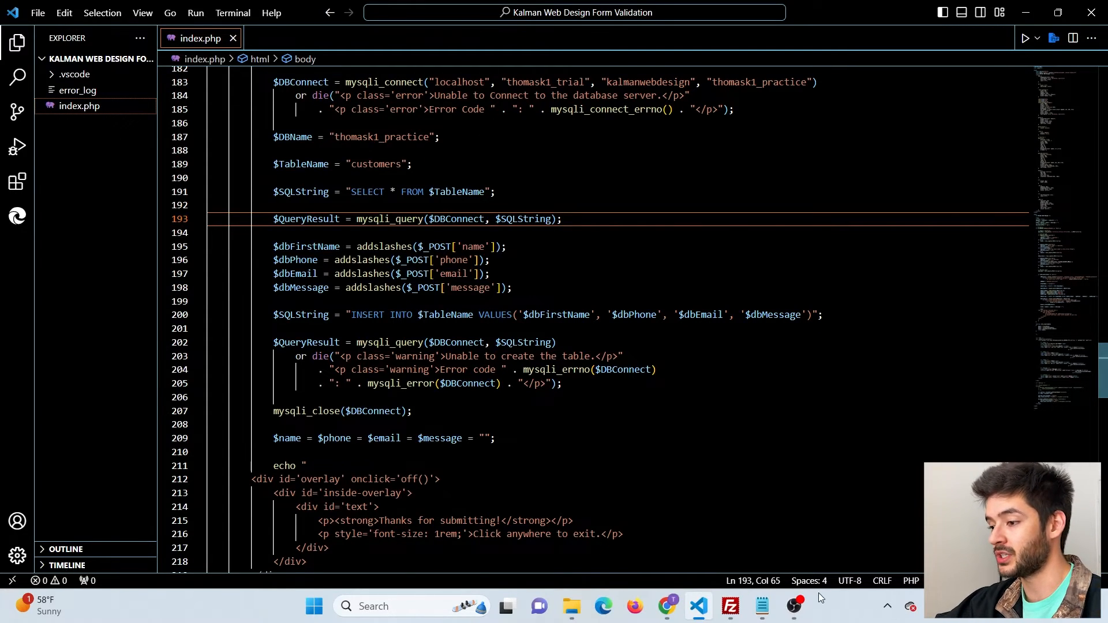
Switch to the form in Chrome, submit it with a full name, email, hyphenated phone number and message dfasdfafsd, and dismiss the overlay
key(alt+Tab)
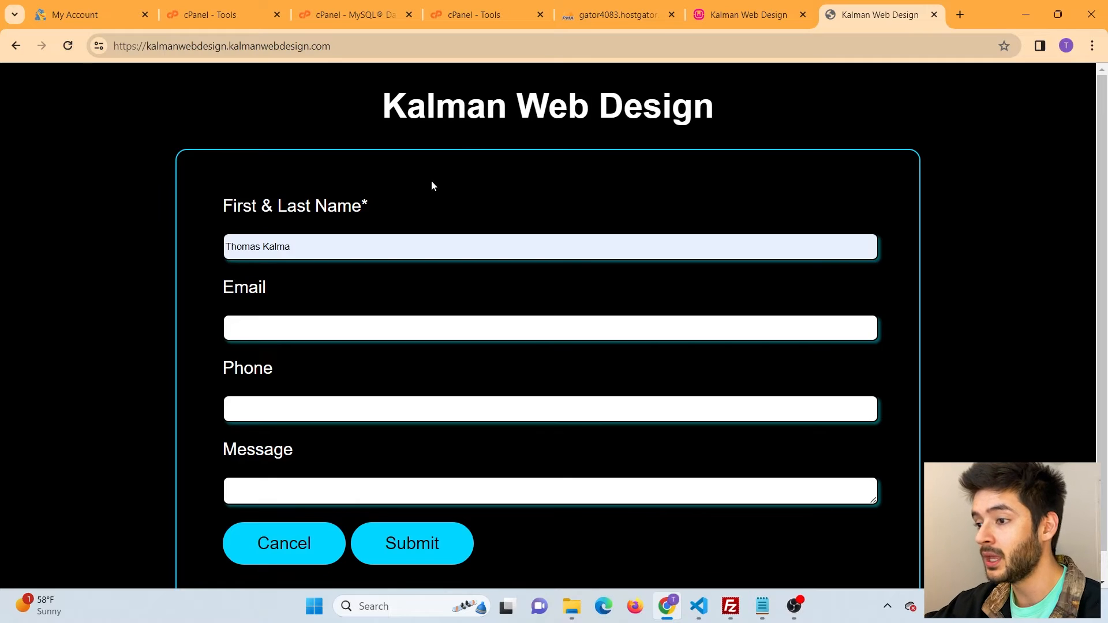
click(325, 237)
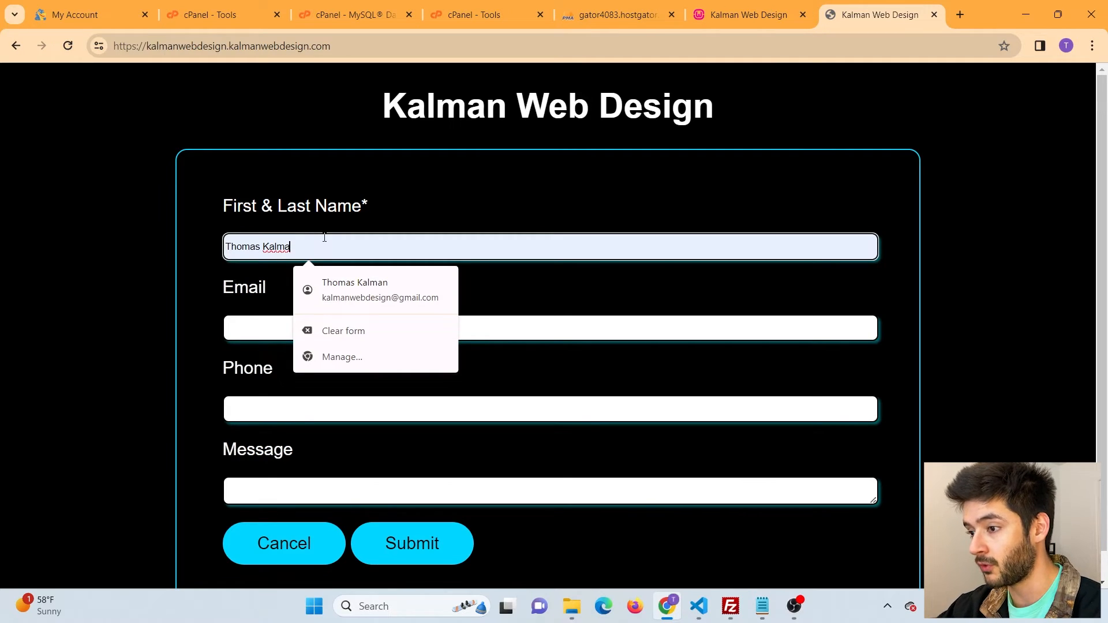
text(n)
click(278, 331)
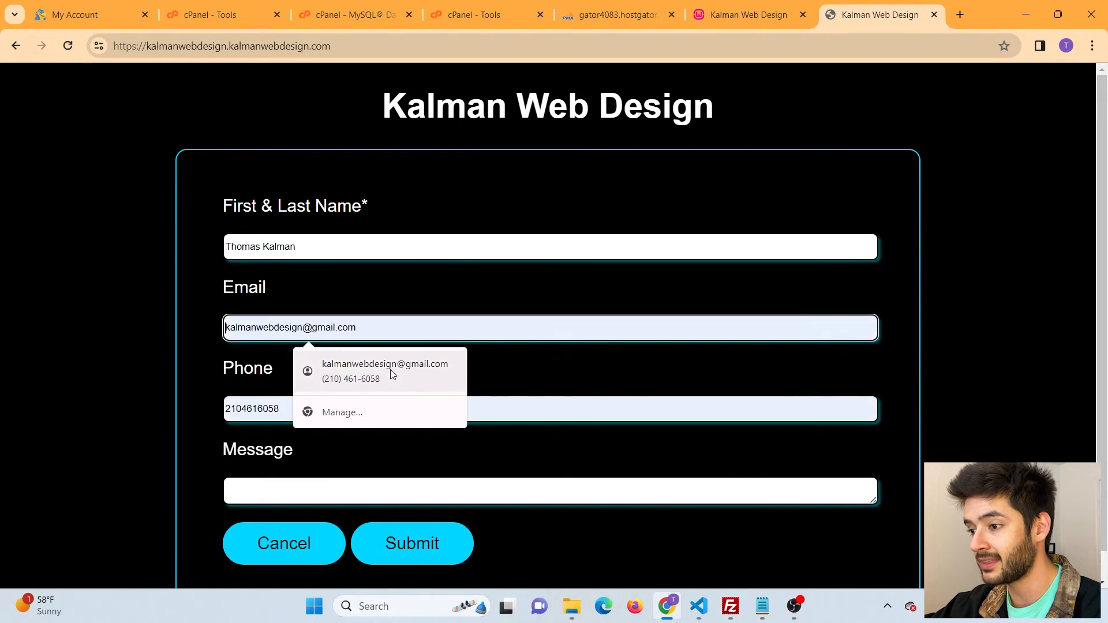
click(456, 372)
click(244, 414)
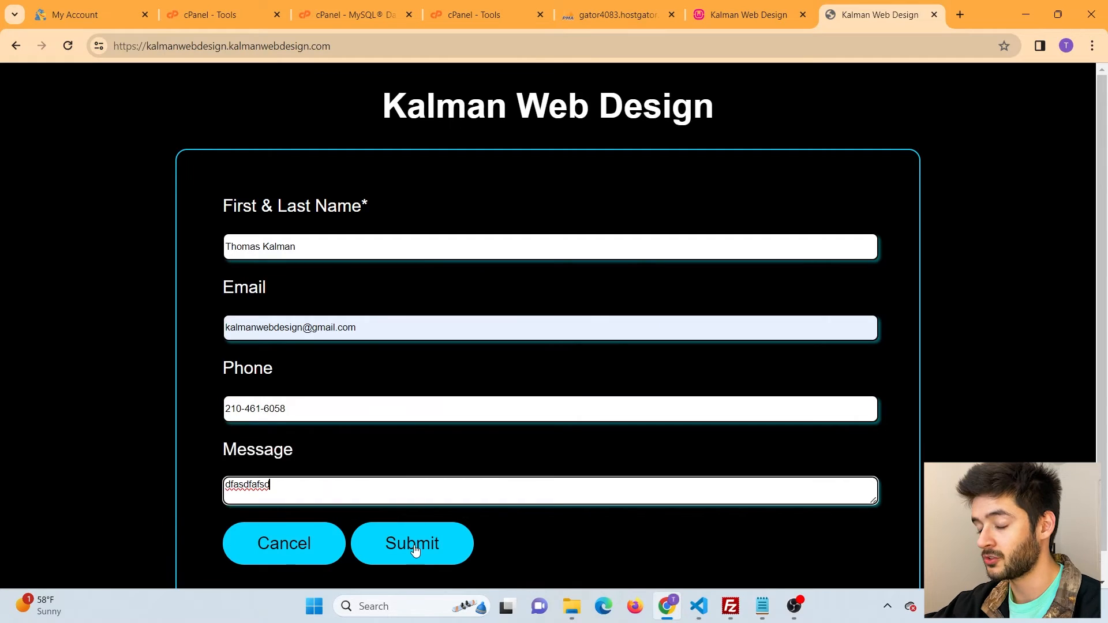
click(414, 549)
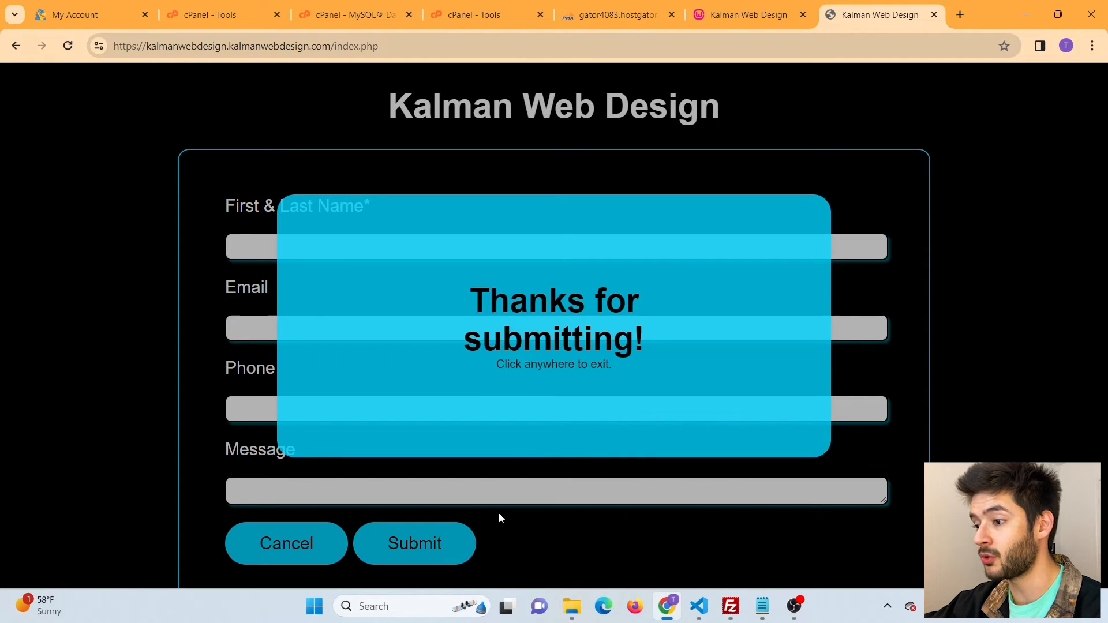
click(937, 290)
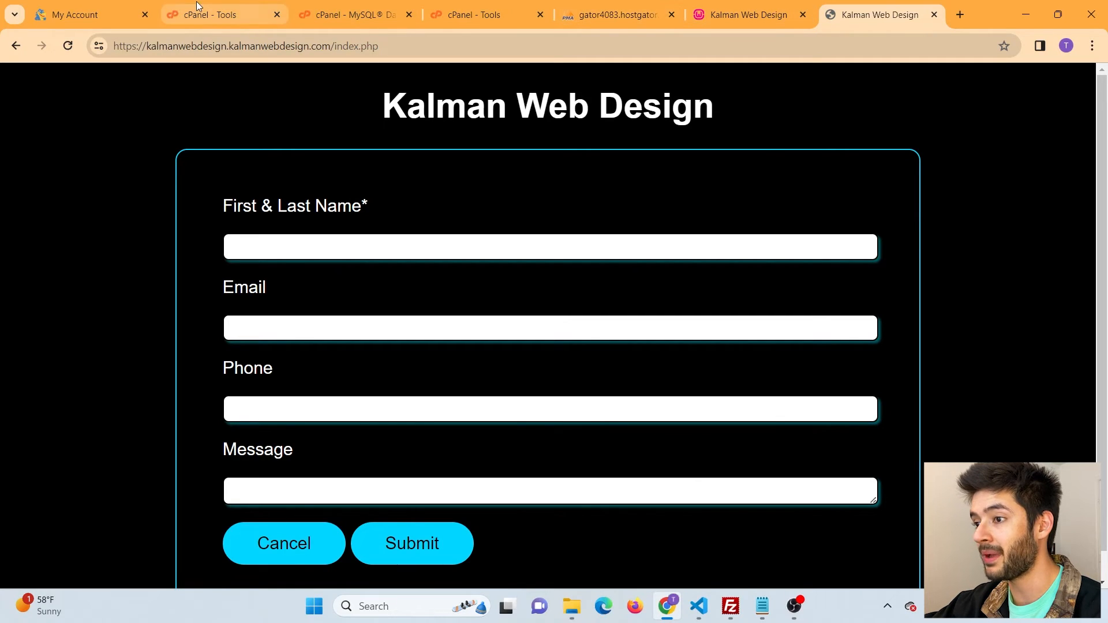
Reload the customers table's rows in phpMyAdmin and check the entry stored from the form submission
click(602, 16)
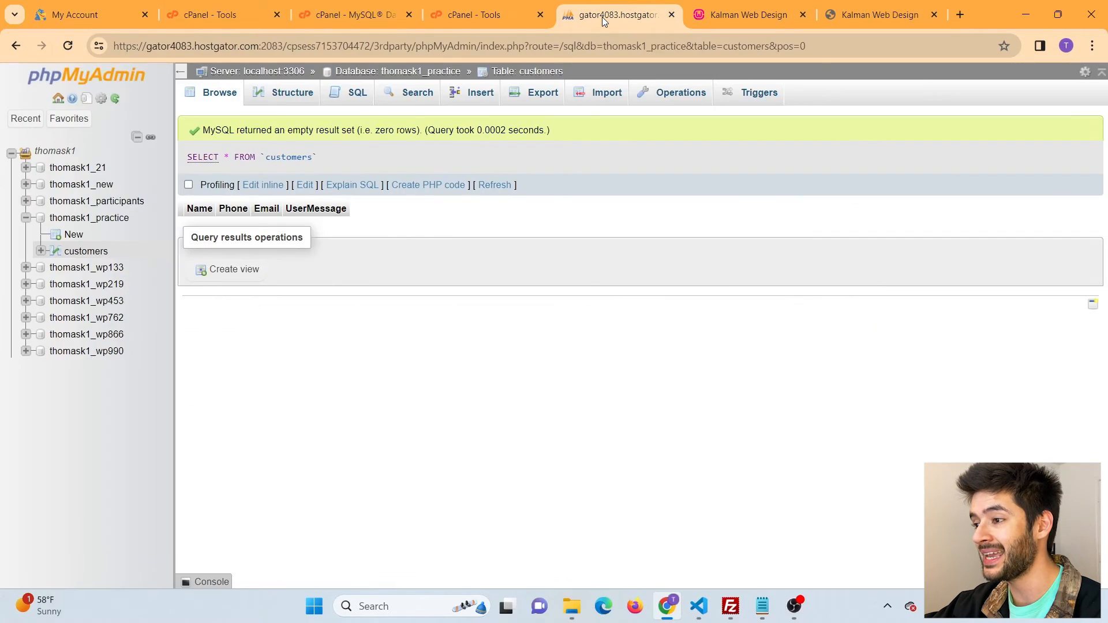
click(75, 49)
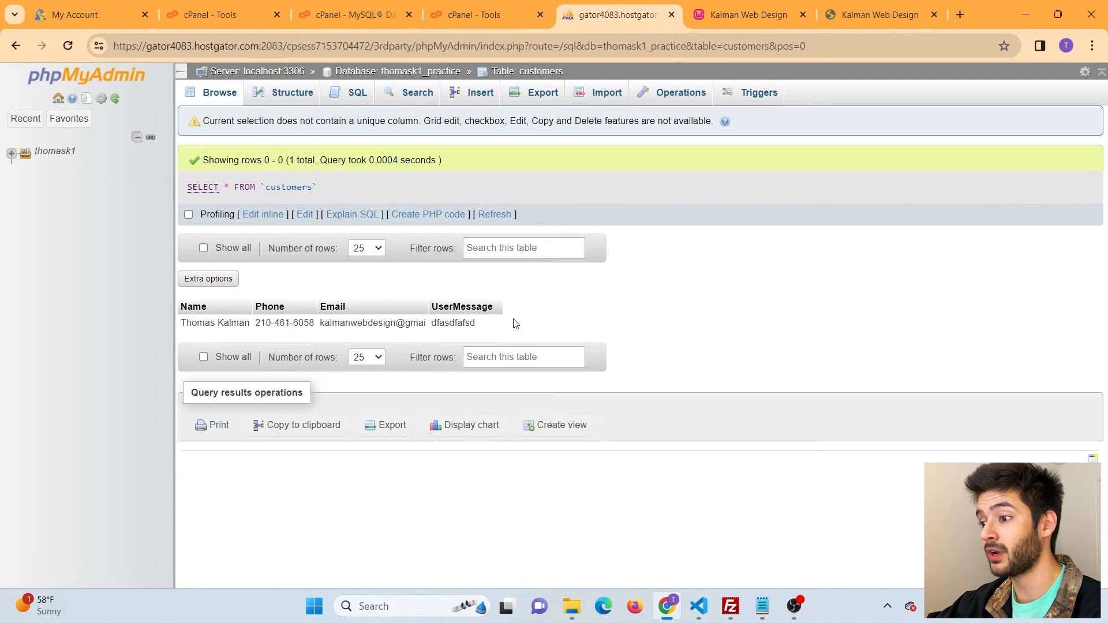
drag(571, 325, 180, 323)
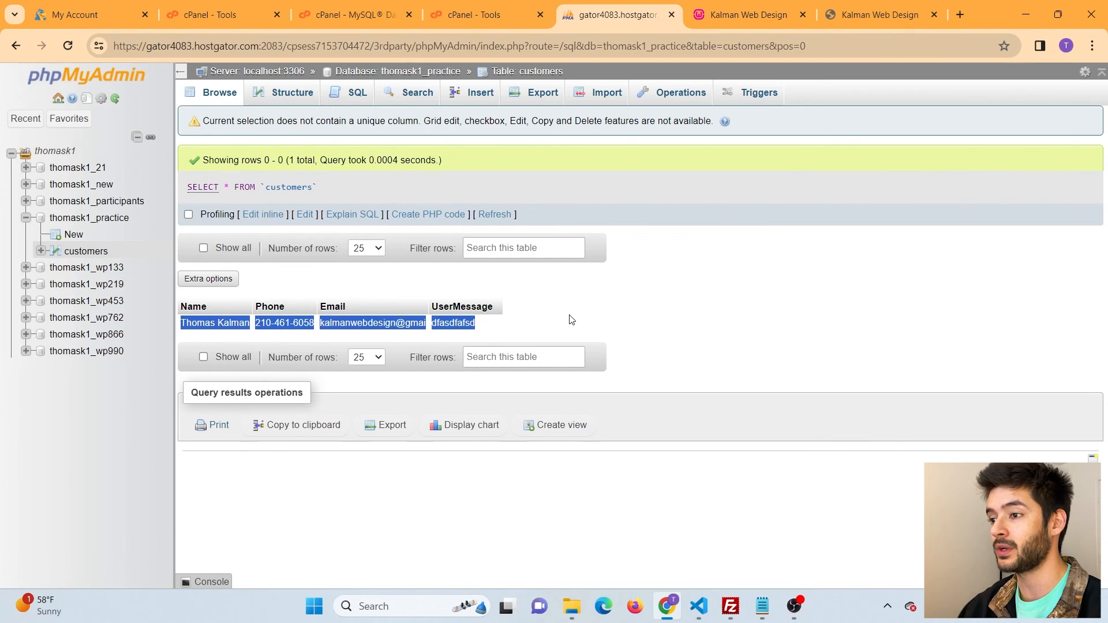
click(346, 15)
click(229, 19)
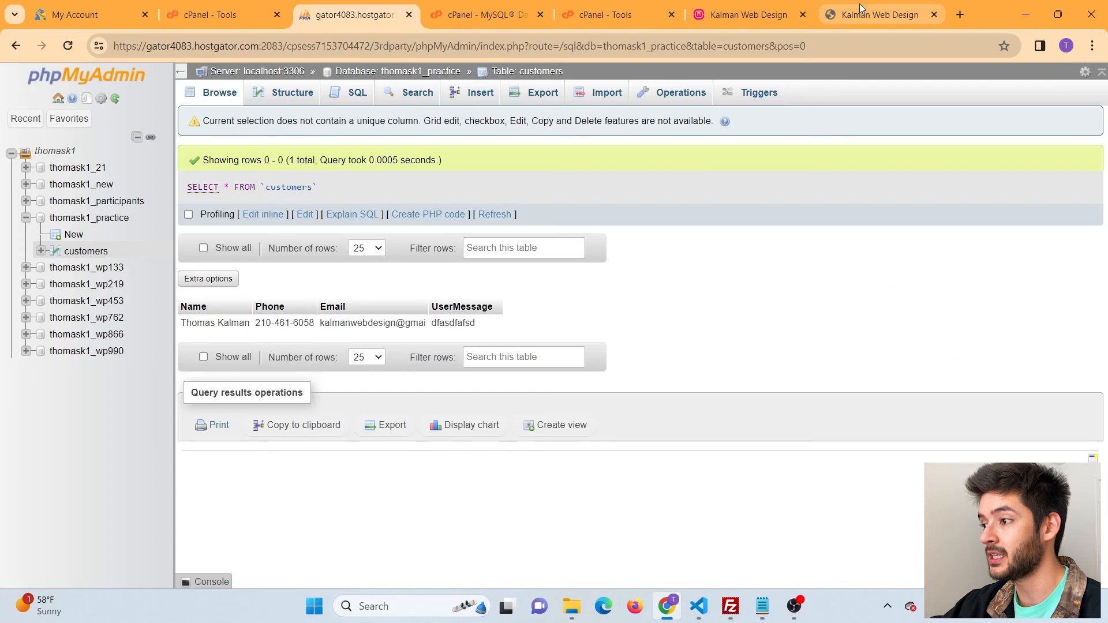
click(856, 17)
scroll(410, 218, down, 1)
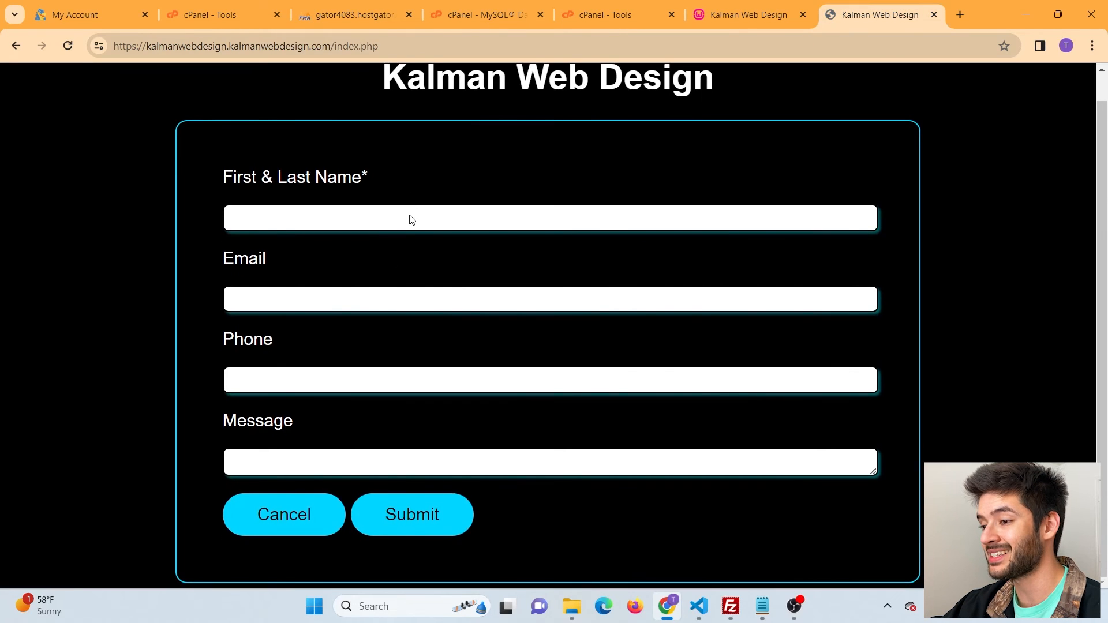
scroll(411, 215, up, 1)
scroll(410, 215, down, 1)
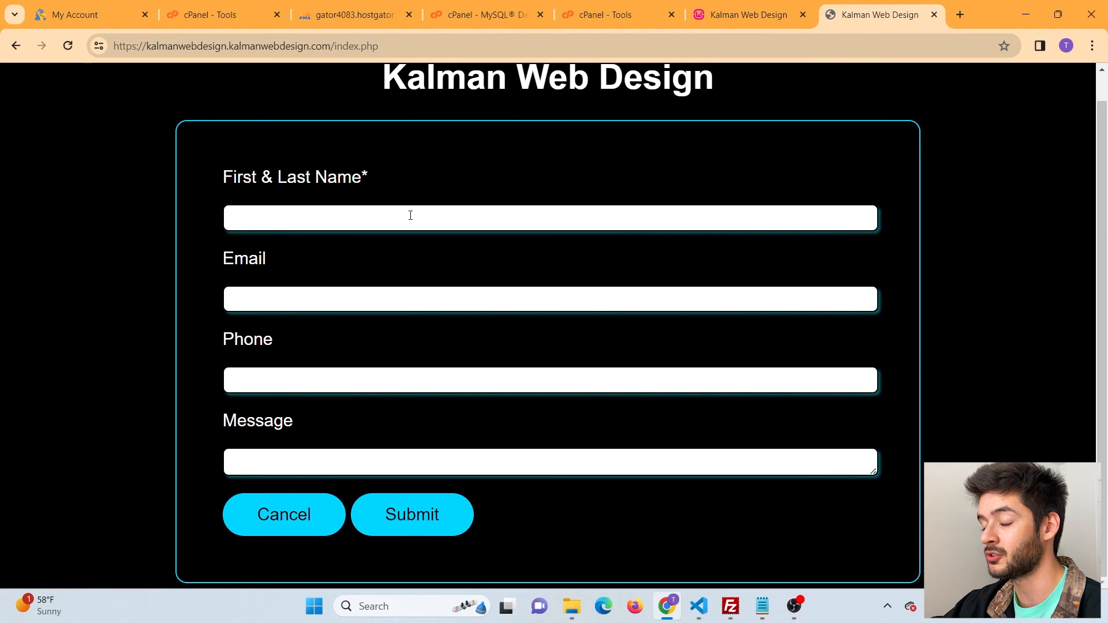